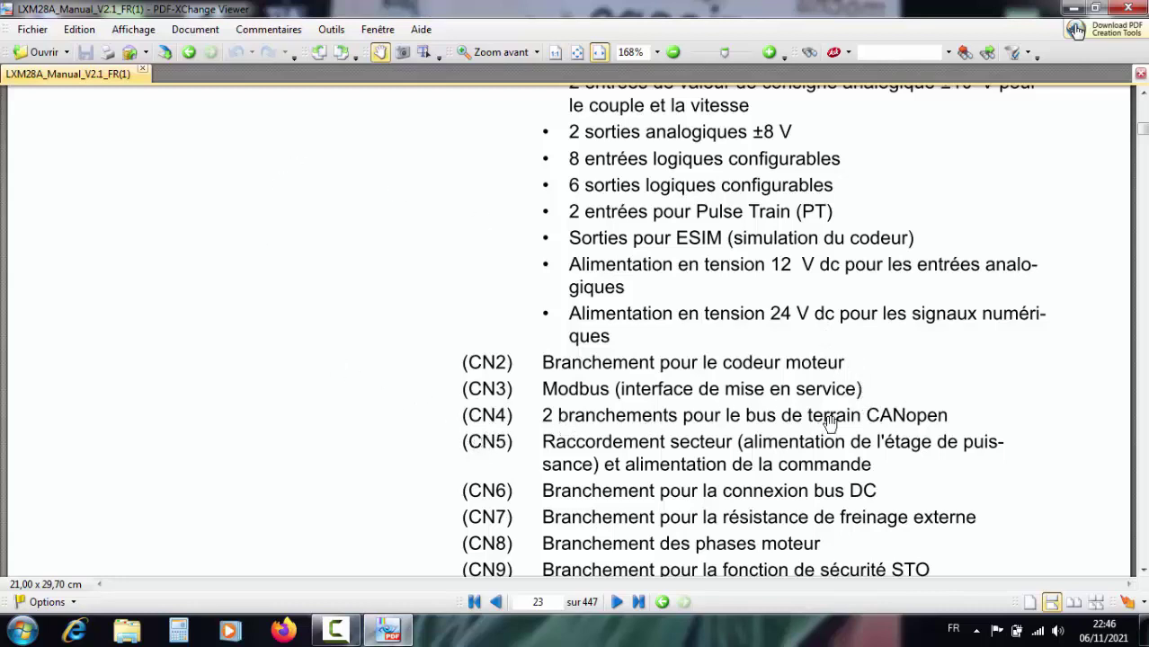
Step: Read the connector list from CN2 to CN9 in the LXM28A manual and continue to the nameplate illustration on page 24
scroll(949, 416, down, 3)
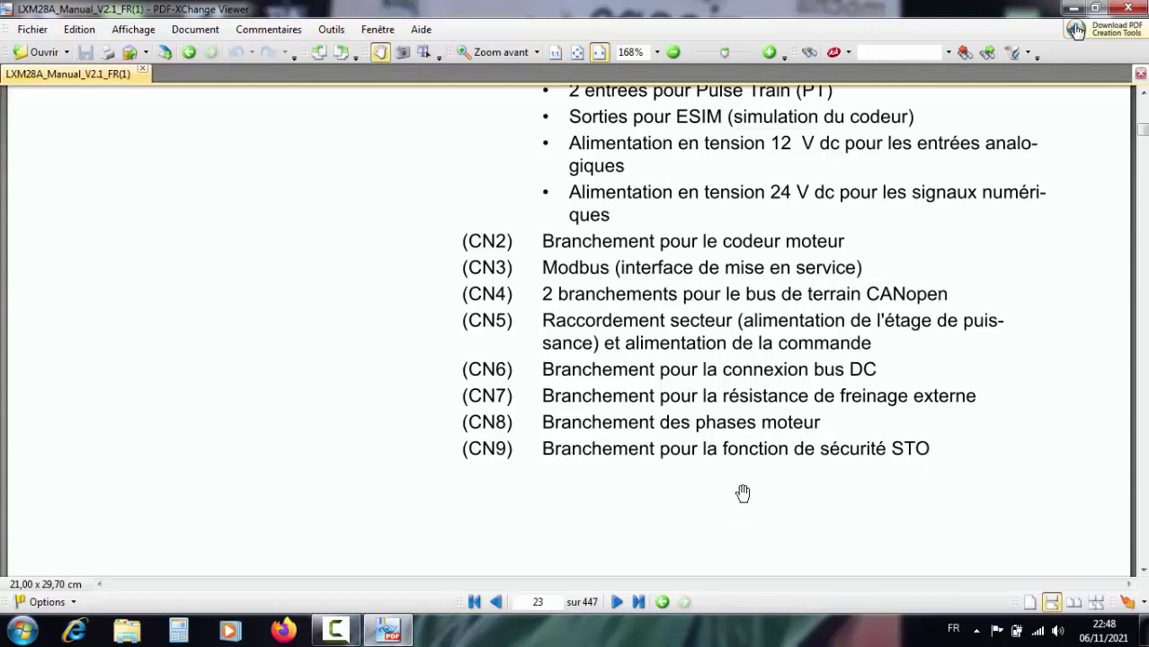
scroll(747, 451, down, 2)
scroll(747, 451, down, 10)
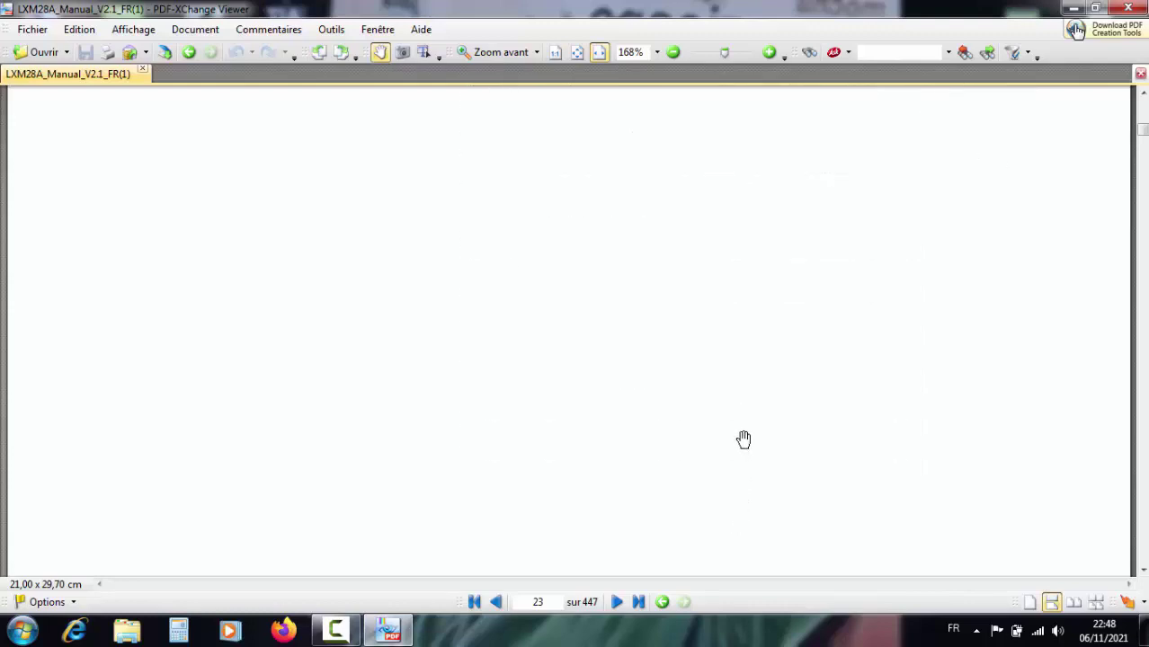
scroll(693, 345, down, 12)
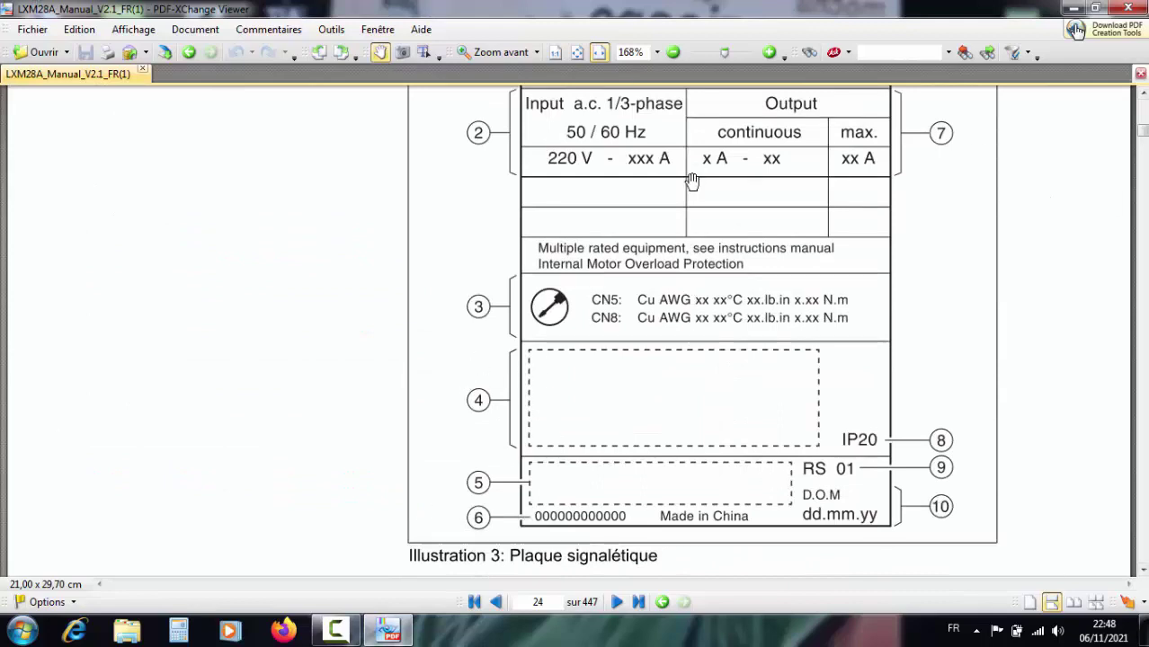
Step: Go to section 1.4 on page 27 and read the drive designation code, from product name to power stage supply
key(Right)
key(Right)
key(Right)
scroll(692, 172, down, 3)
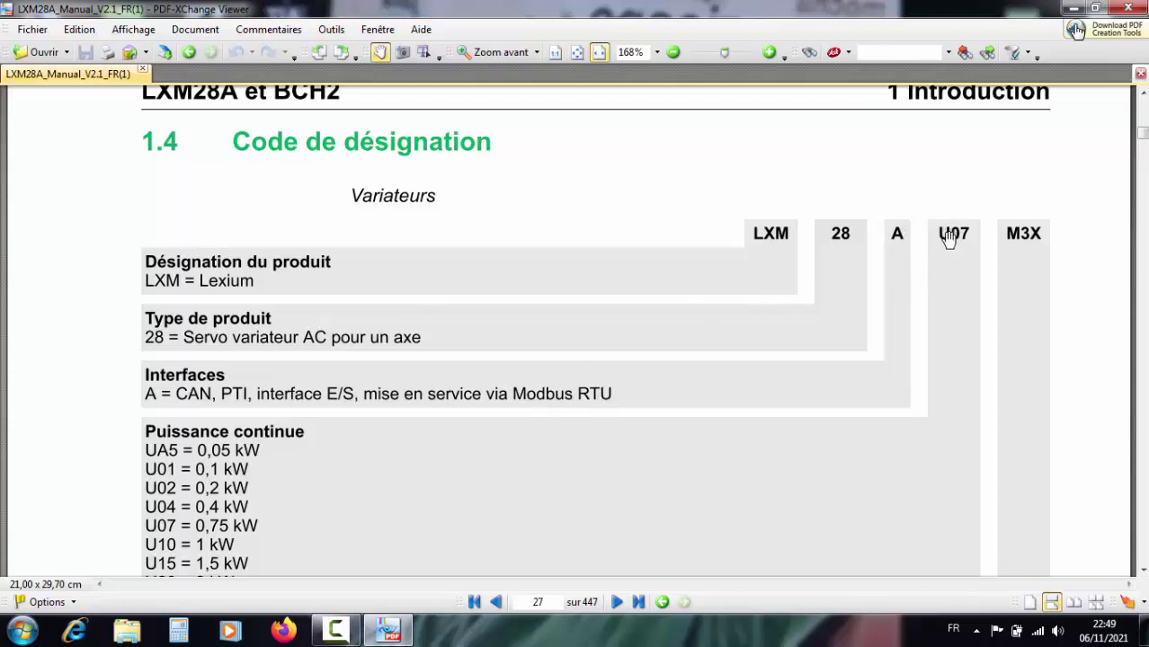
scroll(233, 404, down, 2)
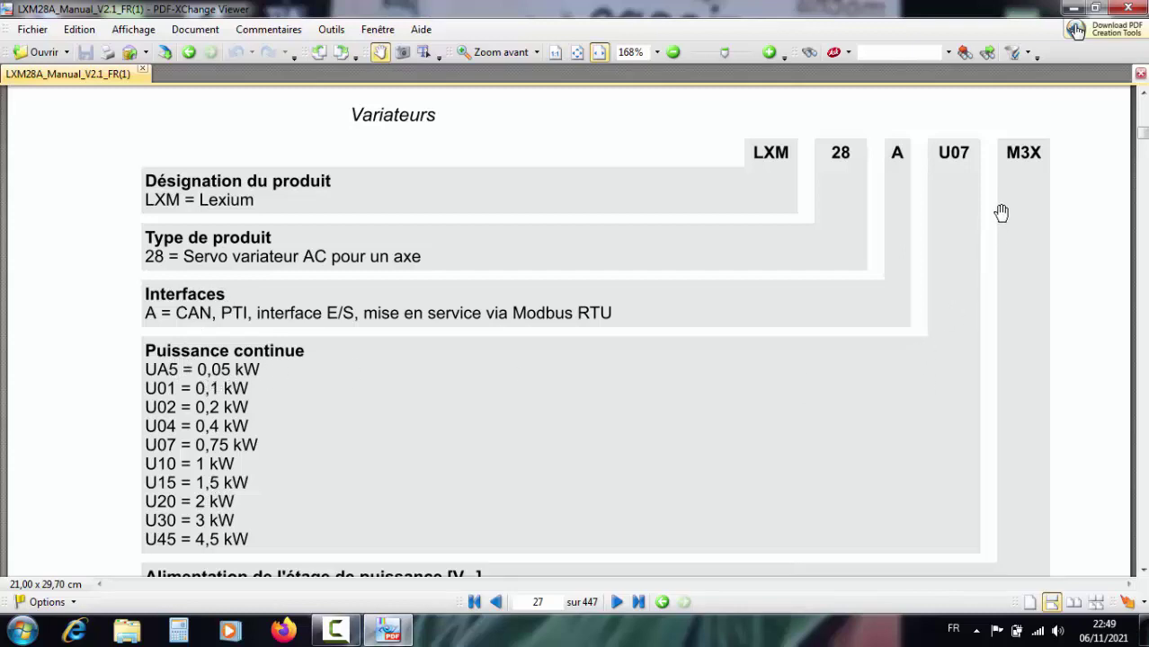
scroll(1022, 143, down, 3)
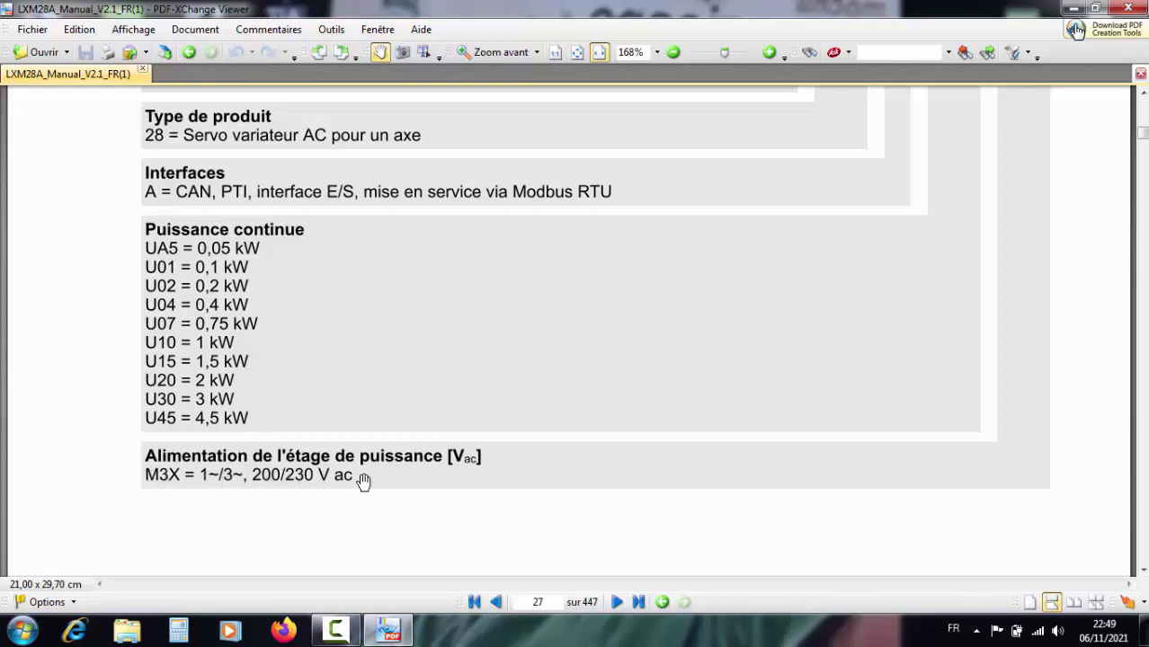
scroll(469, 421, down, 3)
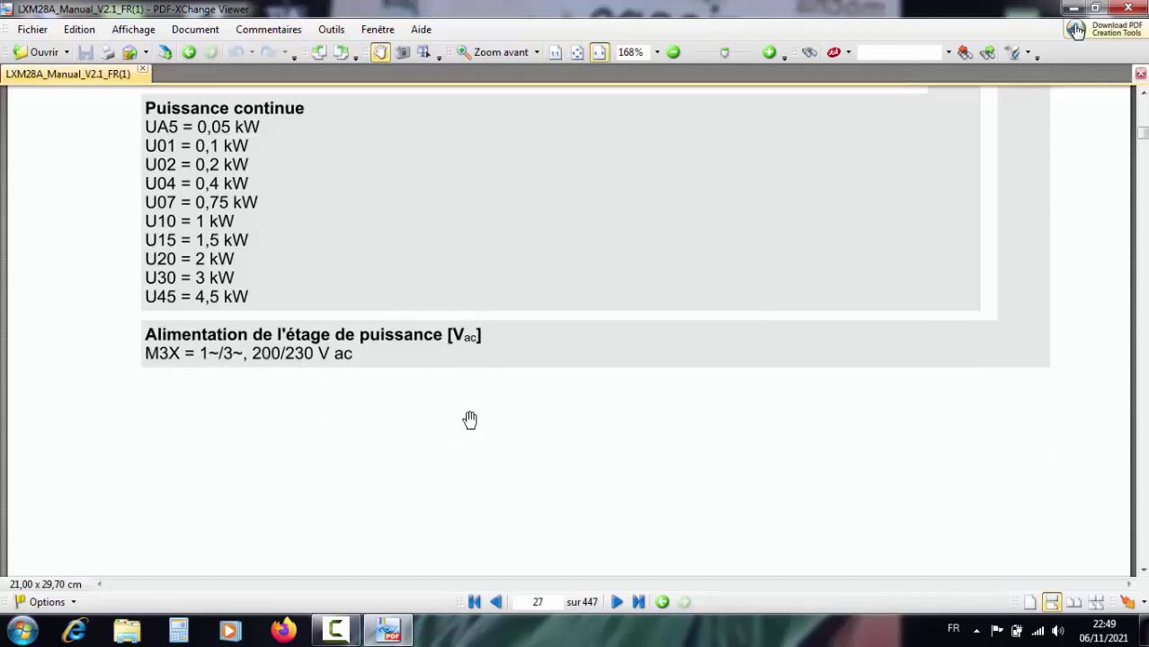
scroll(470, 417, down, 2)
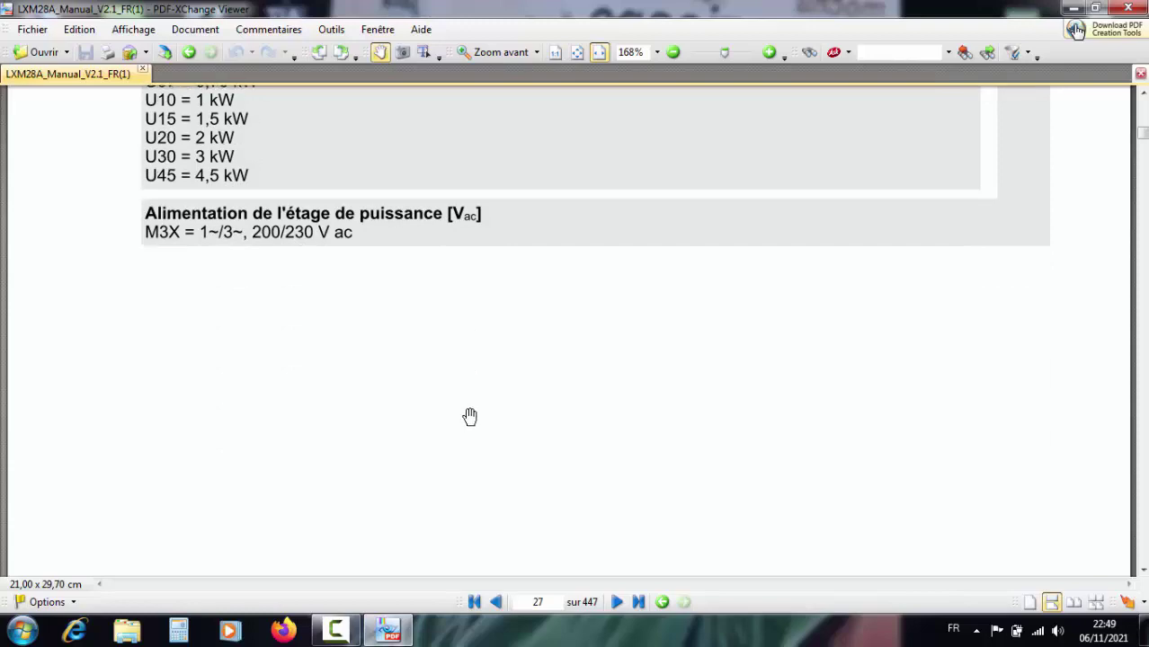
Step: Examine the BCH2 motor designation code on page 28, comparing each code character with its inertia, size, power, winding, shaft and encoder meanings
scroll(469, 416, down, 15)
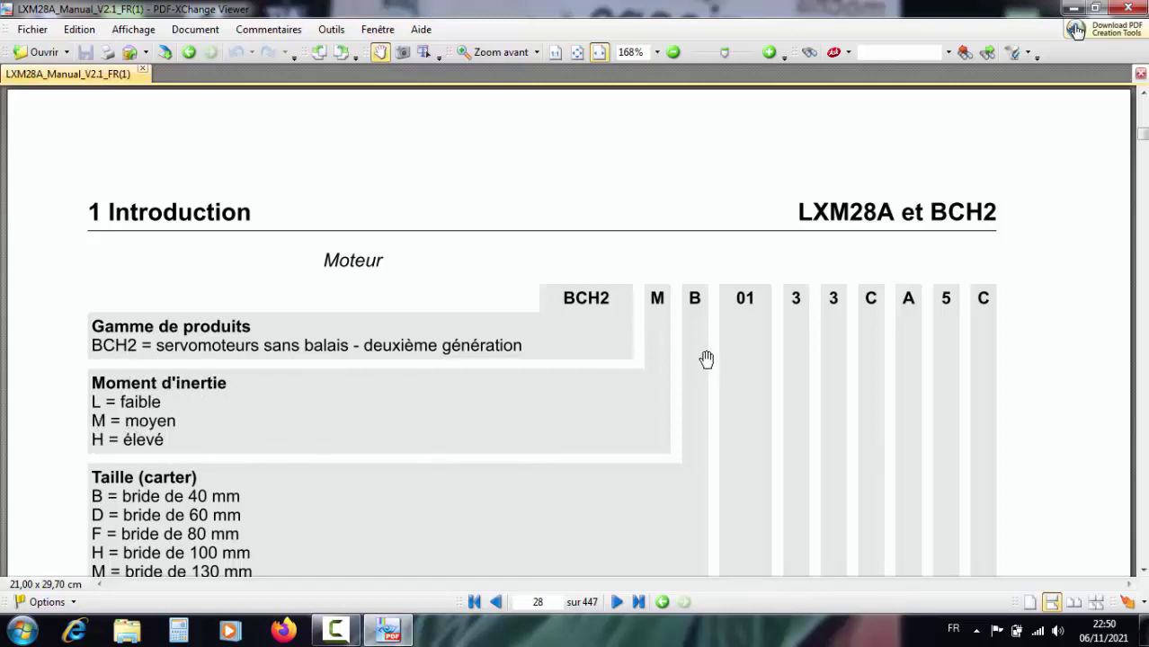
scroll(688, 337, down, 3)
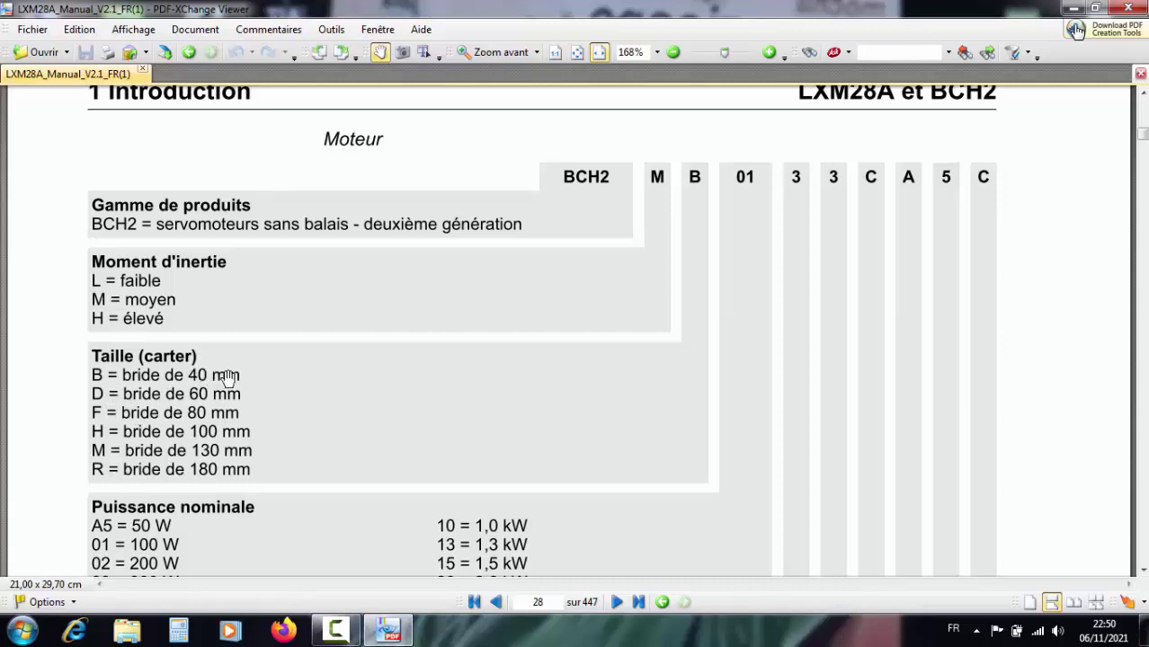
scroll(288, 384, down, 3)
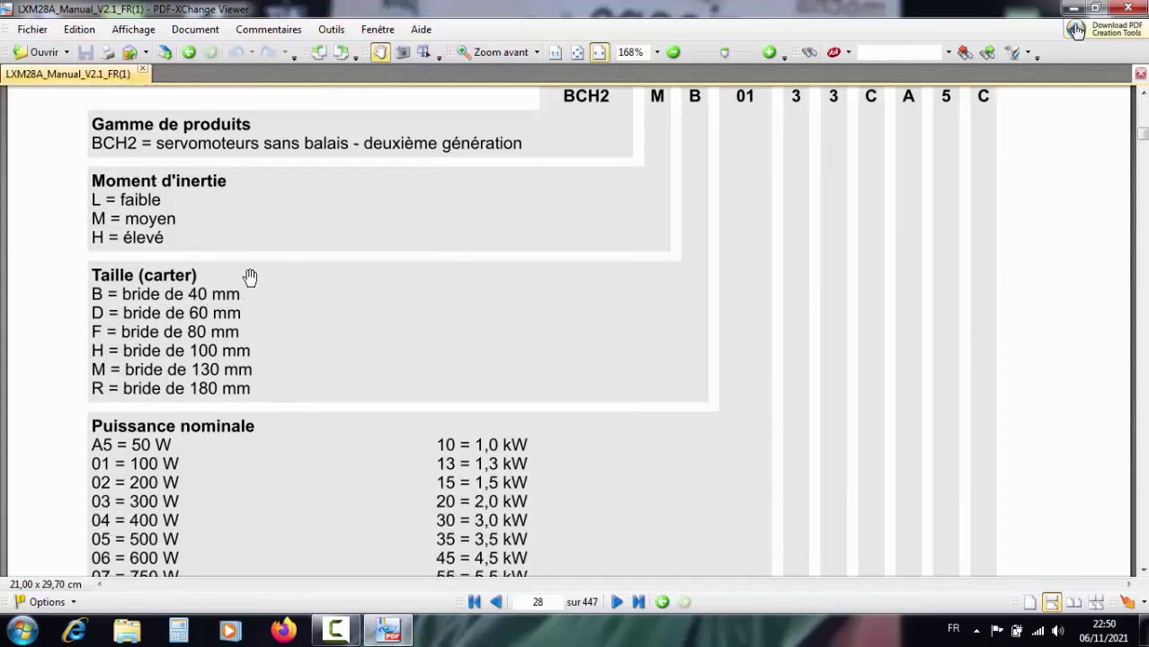
scroll(250, 278, up, 2)
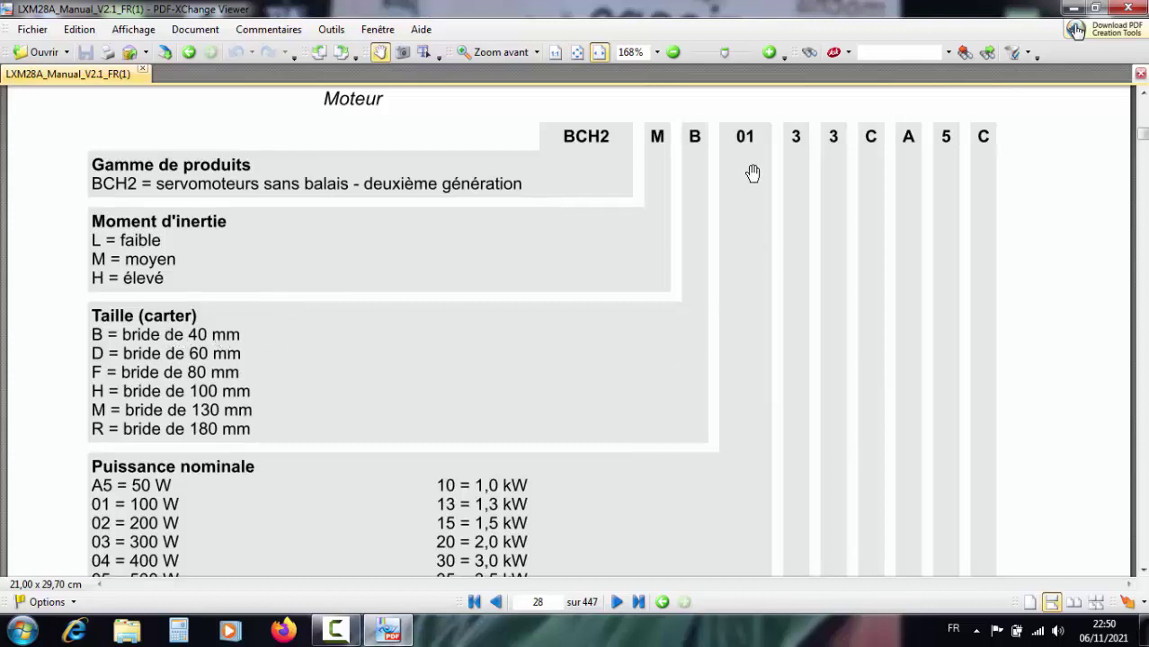
scroll(495, 522, down, 1)
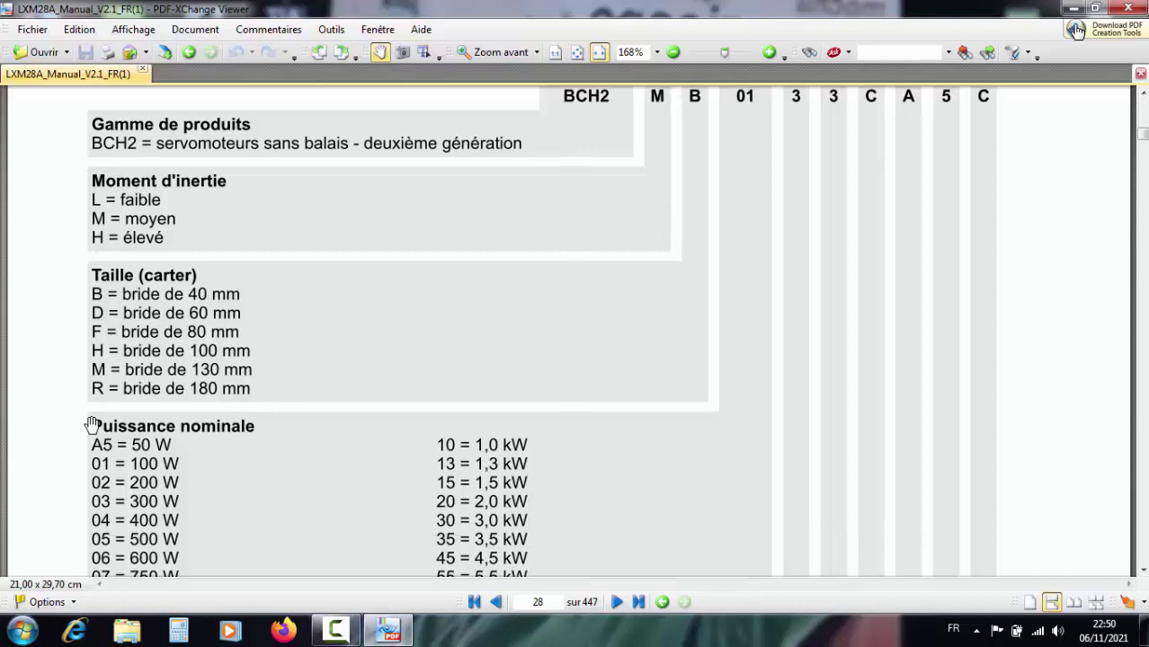
scroll(153, 467, down, 1)
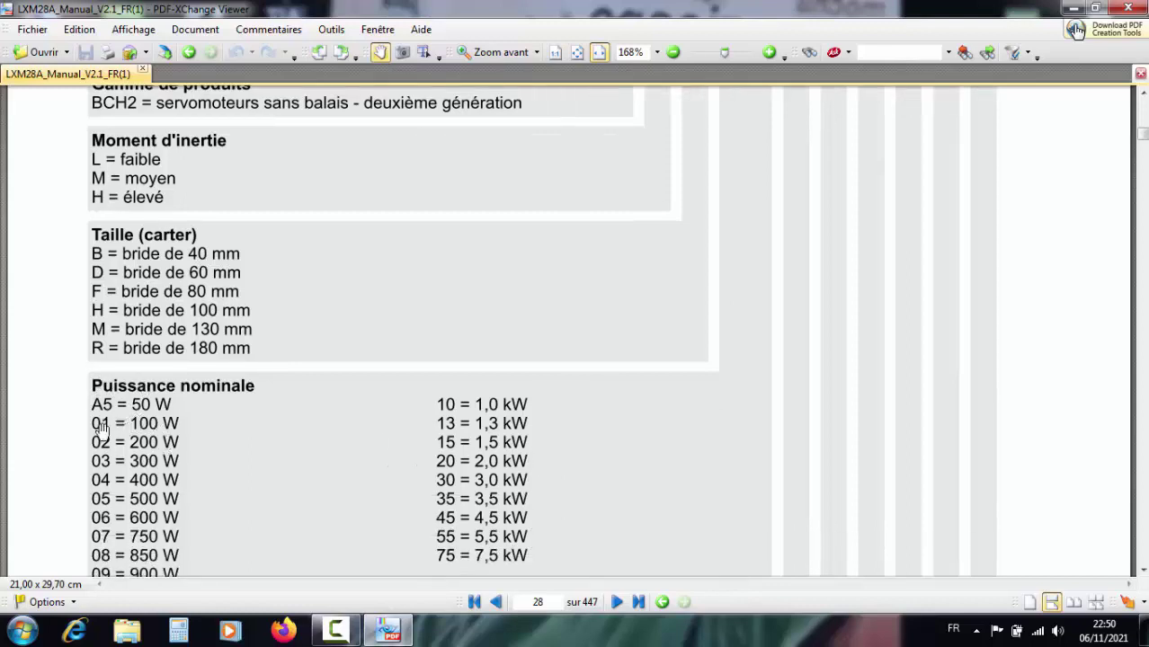
scroll(483, 451, up, 4)
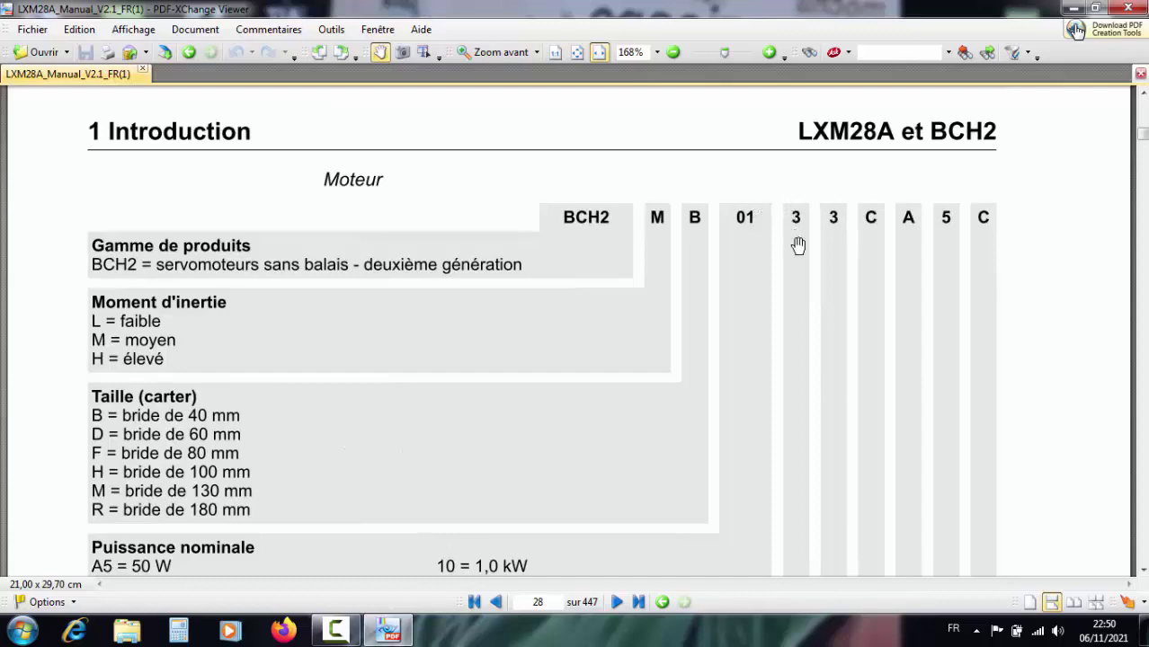
scroll(864, 295, down, 11)
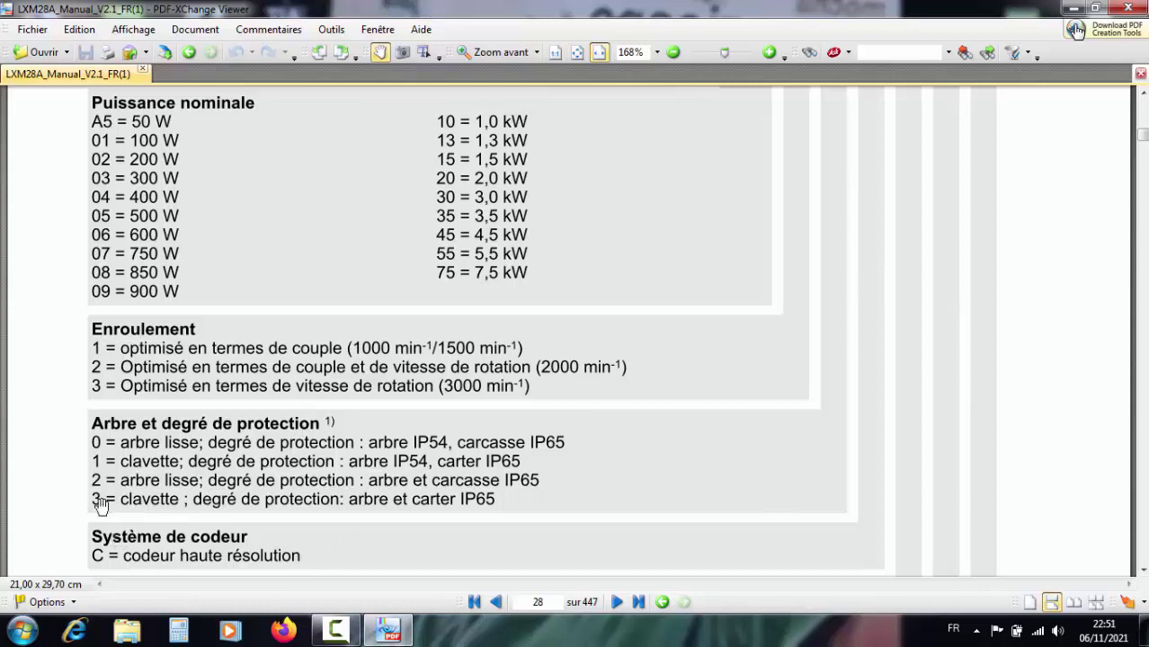
scroll(270, 540, down, 1)
scroll(238, 465, down, 3)
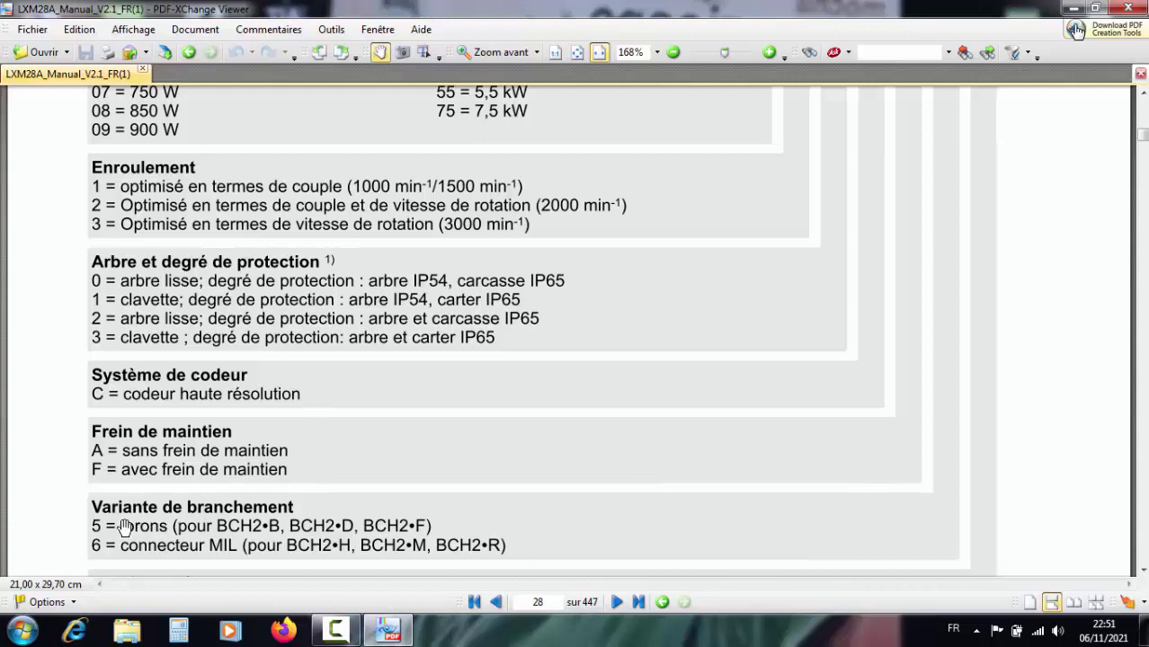
Step: Review the table of permissible drive and motor combinations in section 1.5 on page 29
scroll(467, 333, down, 10)
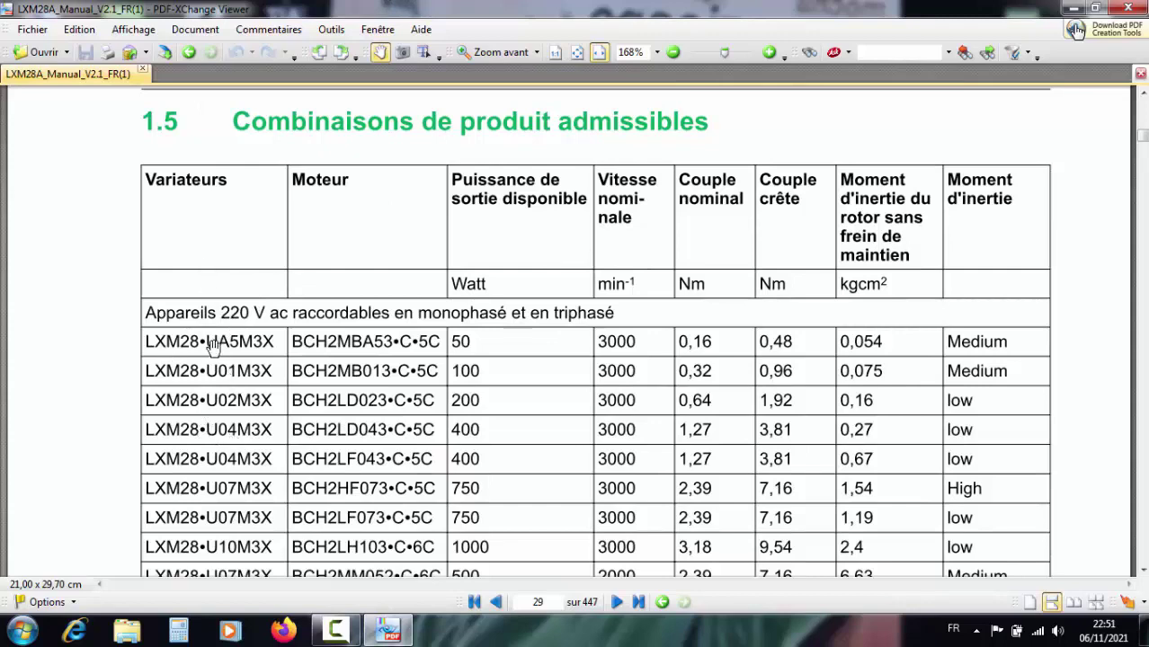
scroll(339, 363, down, 9)
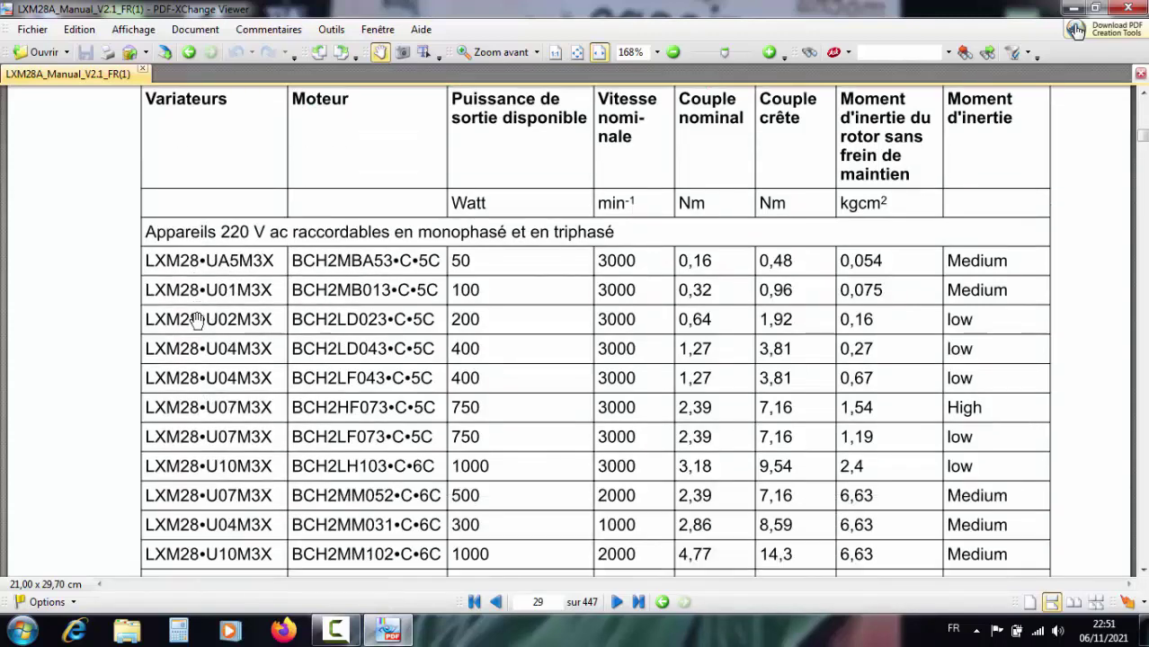
scroll(339, 362, down, 7)
scroll(288, 276, up, 7)
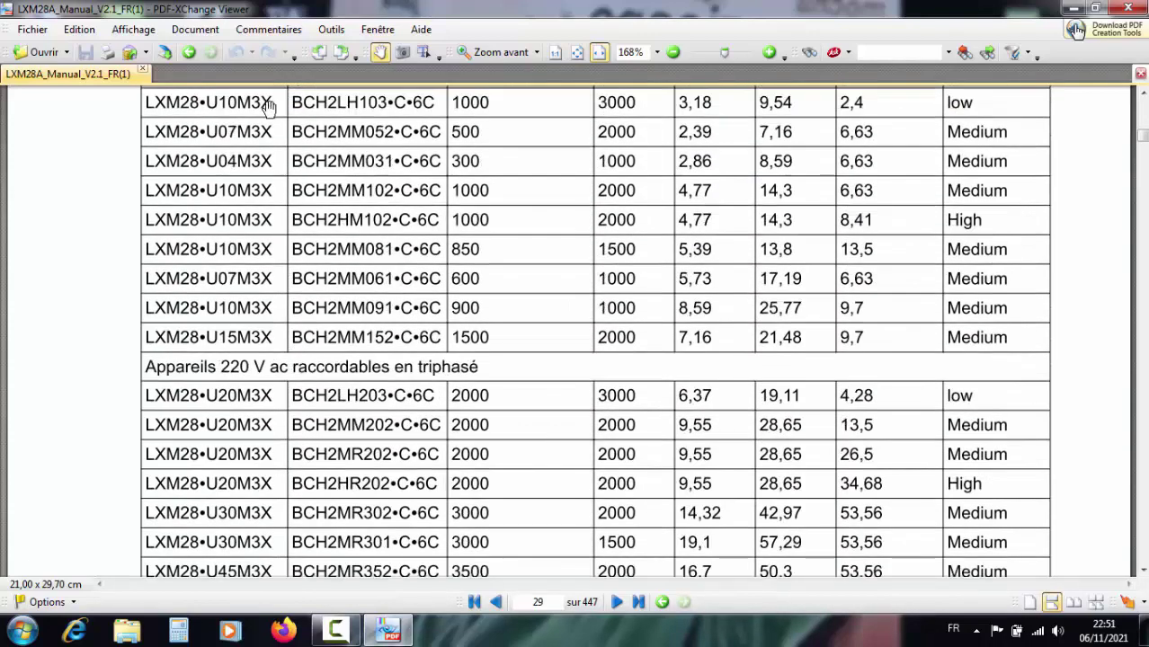
scroll(224, 363, down, 20)
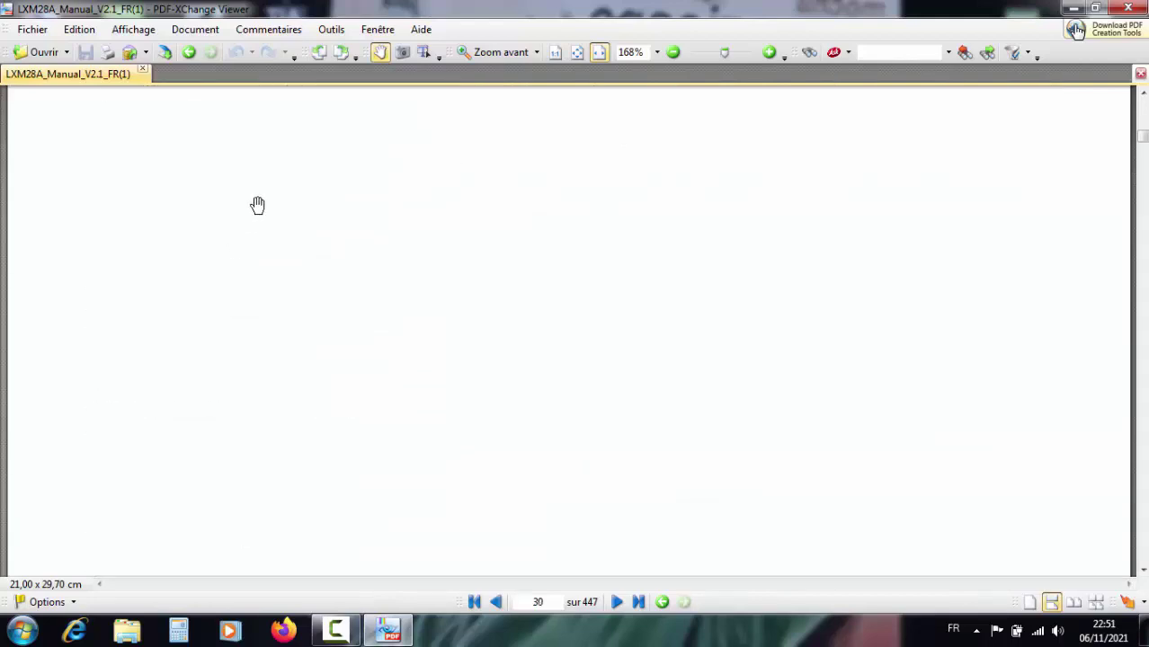
scroll(265, 219, down, 15)
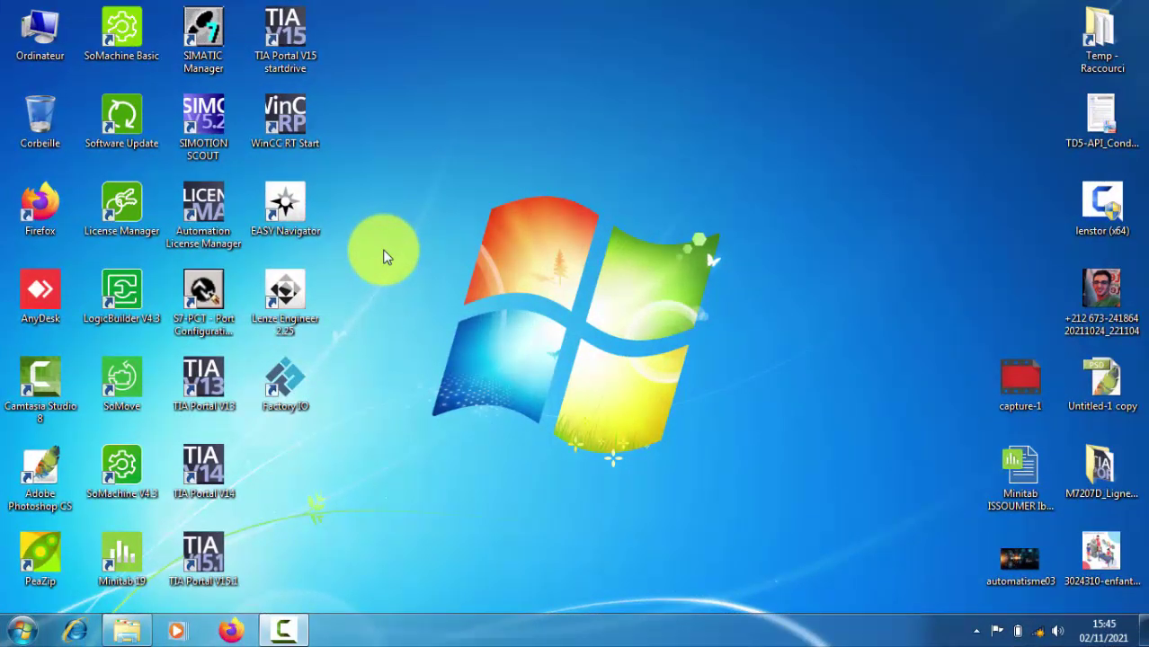
Step: Check in Windows Device Manager which COM port the Silicon Labs CP210x USB to UART Bridge uses, and close the system windows
right_click(38, 27)
click(78, 183)
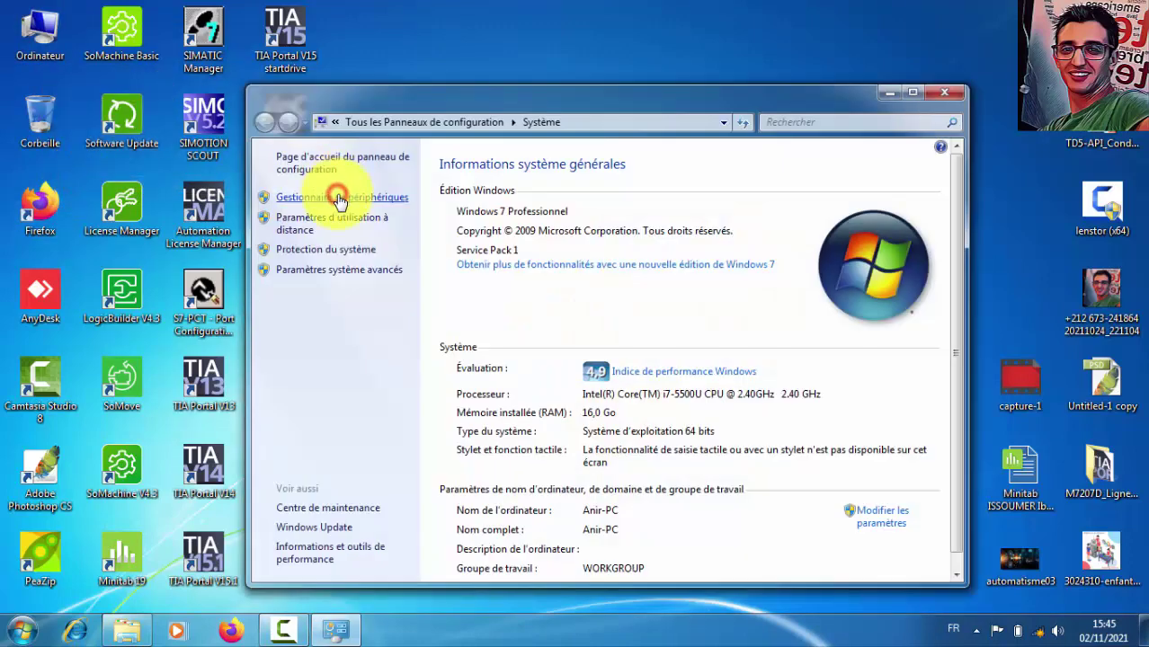
click(339, 199)
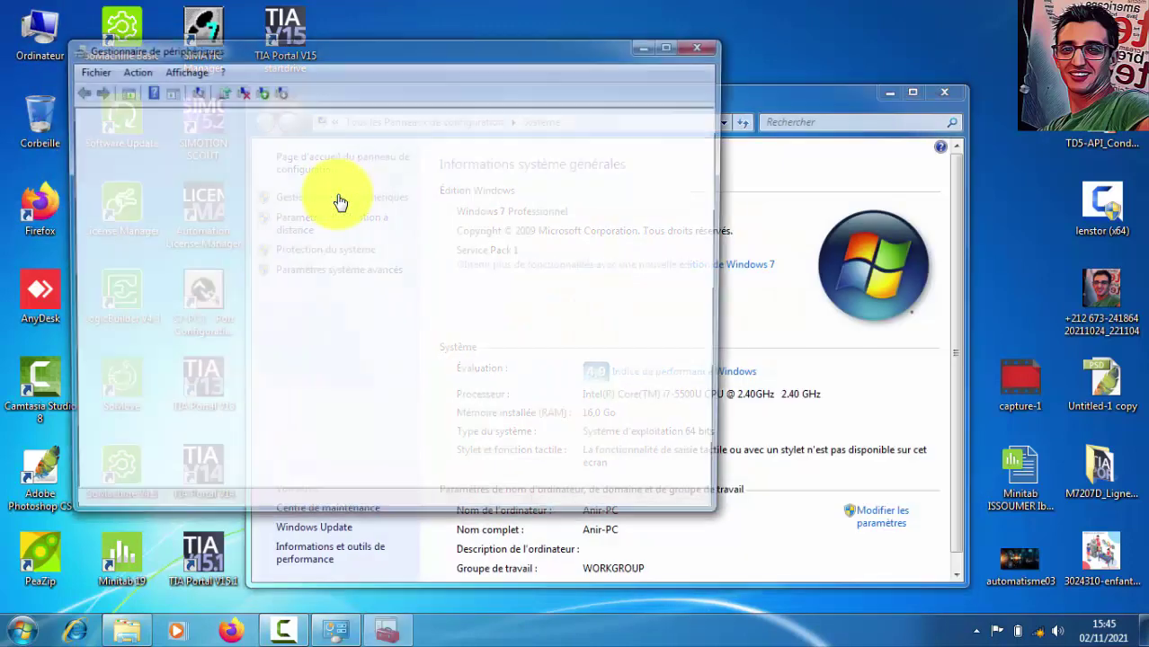
click(94, 129)
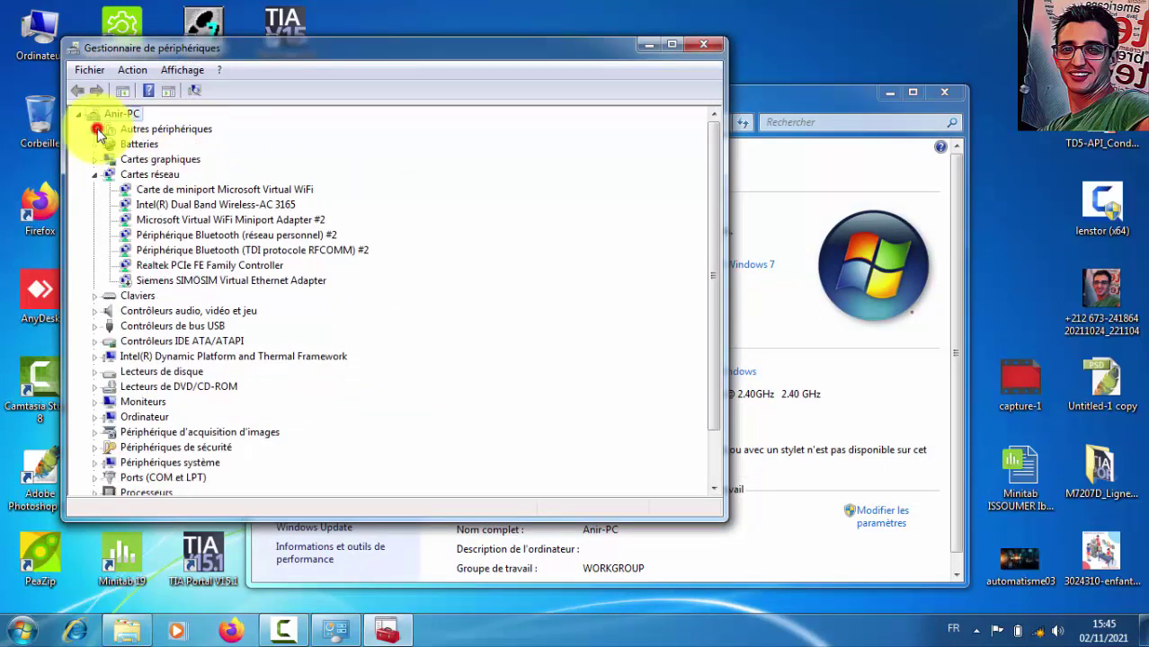
click(94, 174)
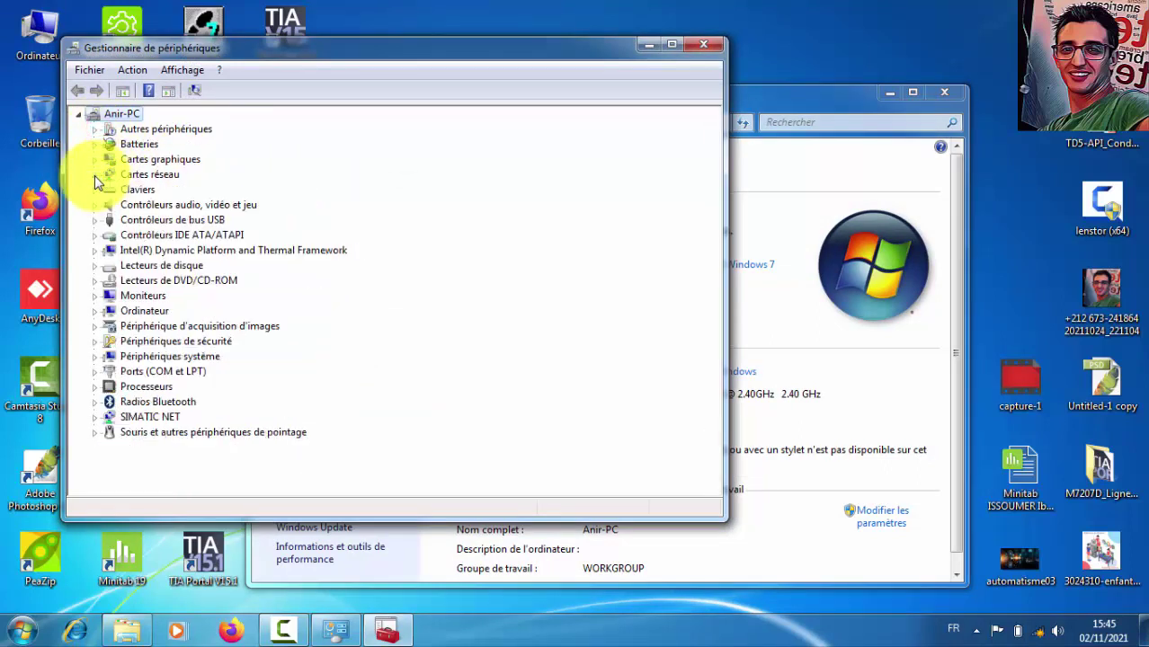
click(94, 371)
click(155, 389)
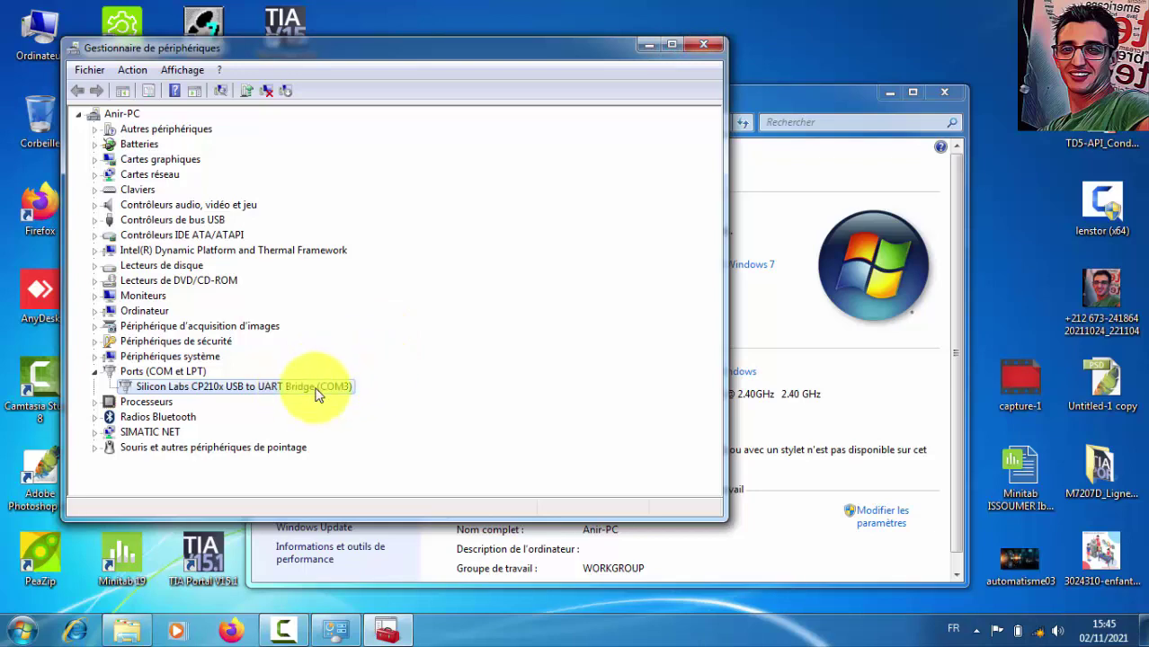
click(698, 43)
click(946, 96)
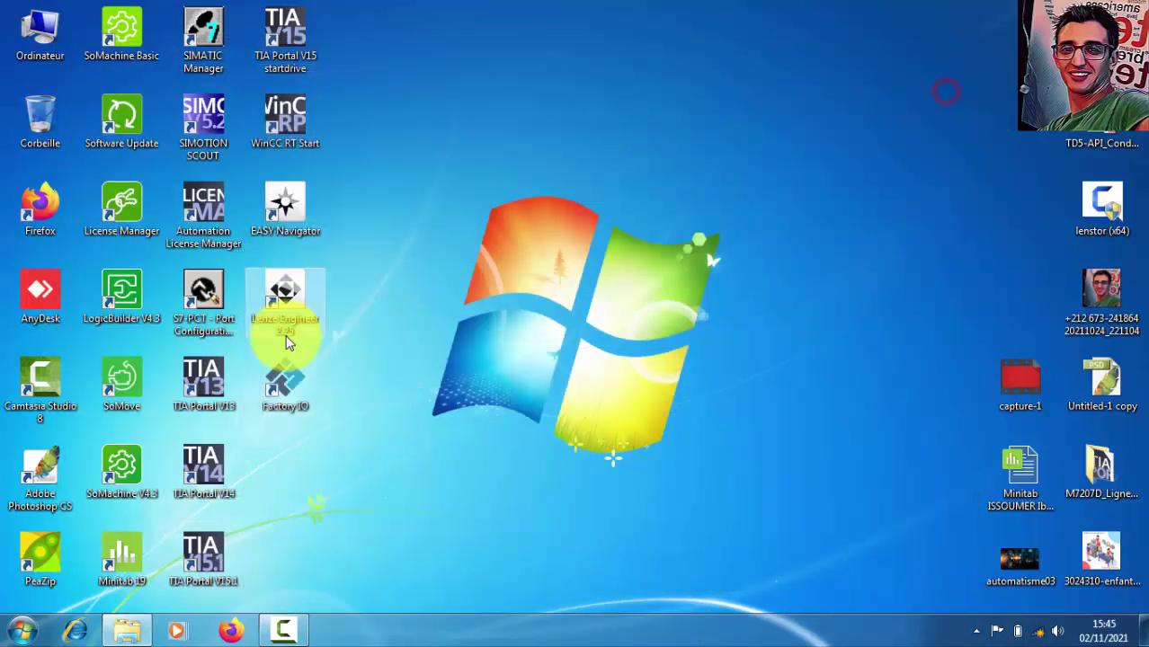
Step: Launch SoMove and open its connection editing and network scan window
click(124, 383)
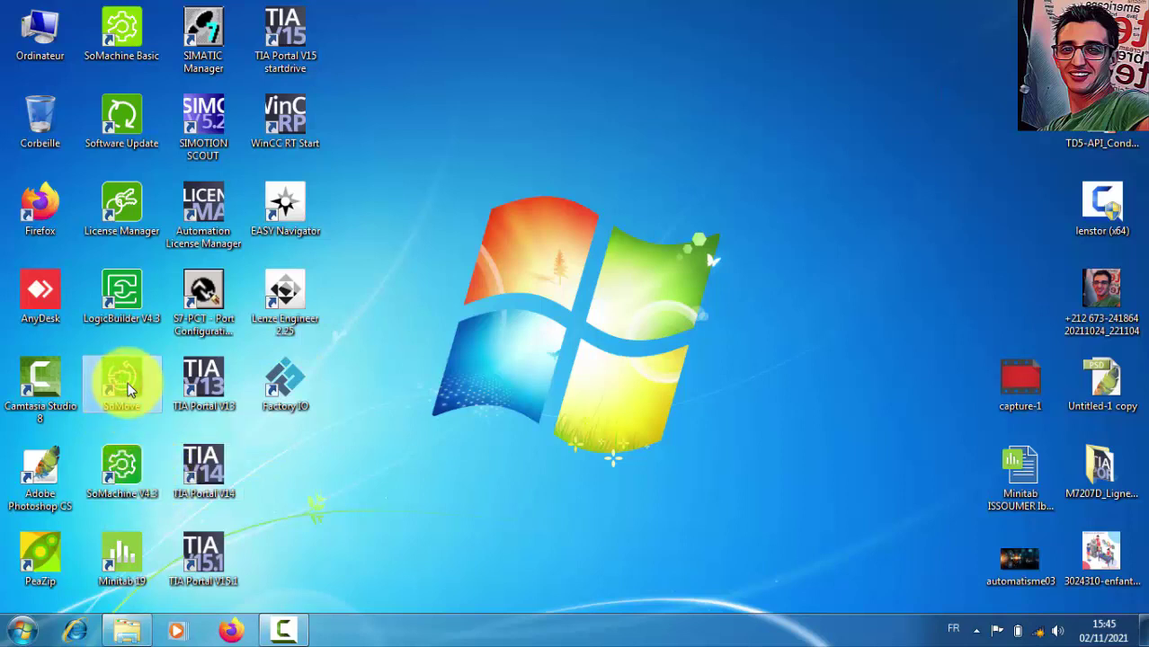
double_click(126, 383)
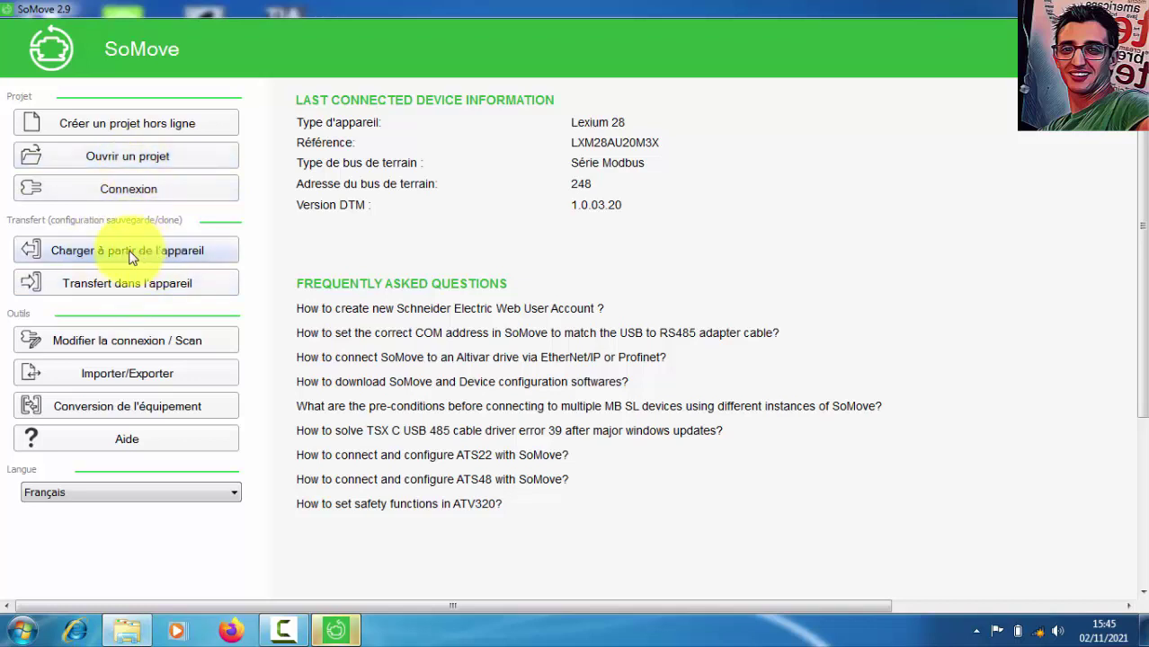
click(85, 341)
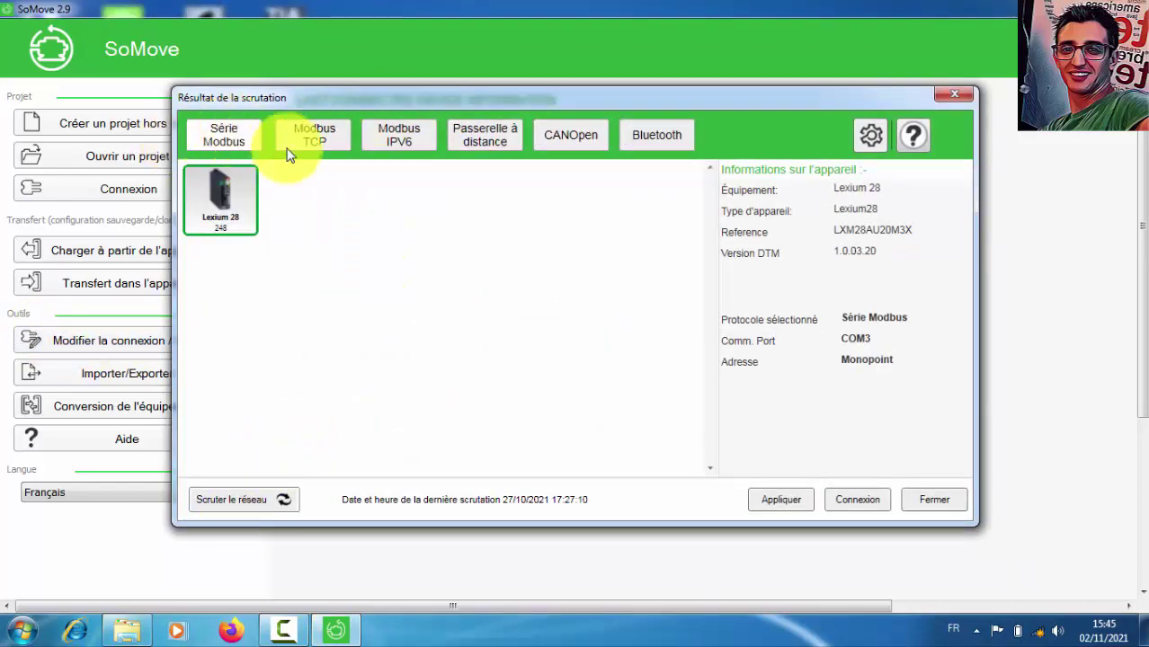
Step: Look through the Modbus TCP, Modbus IPV6 and remote gateway connection types in the scan window
click(315, 135)
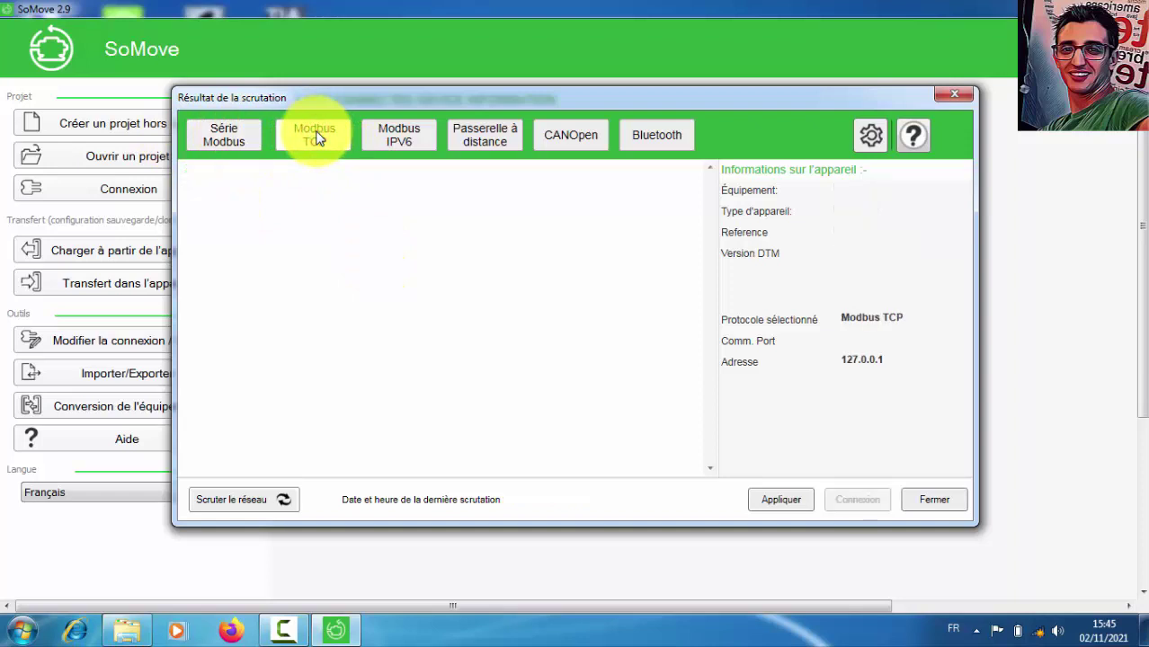
click(410, 139)
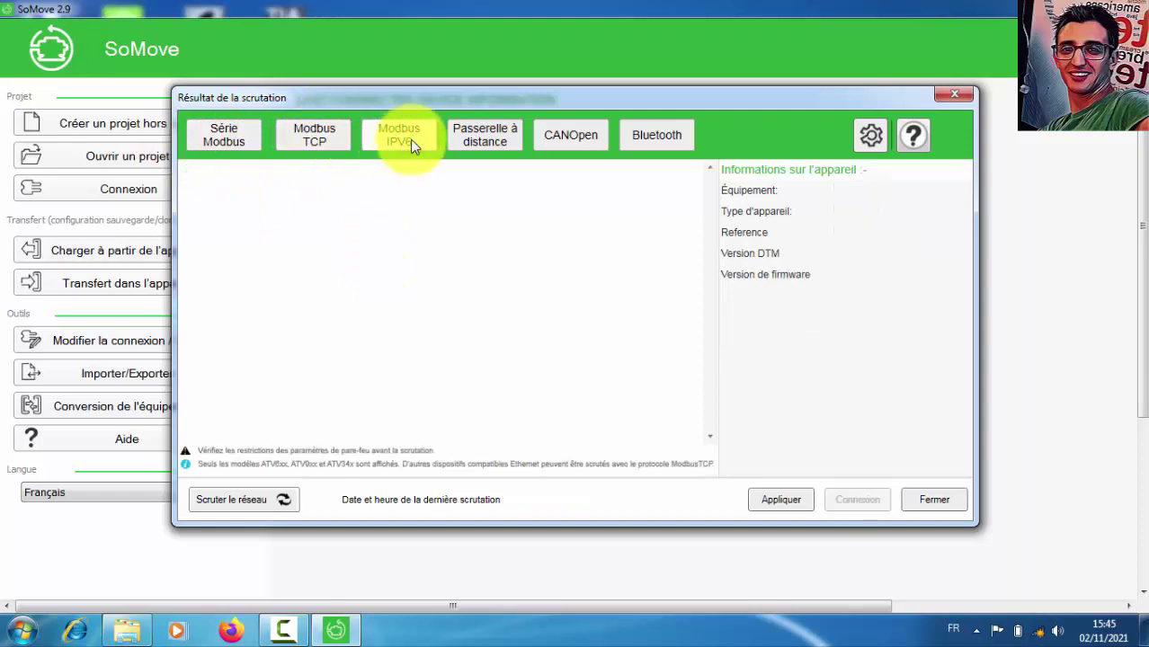
click(464, 140)
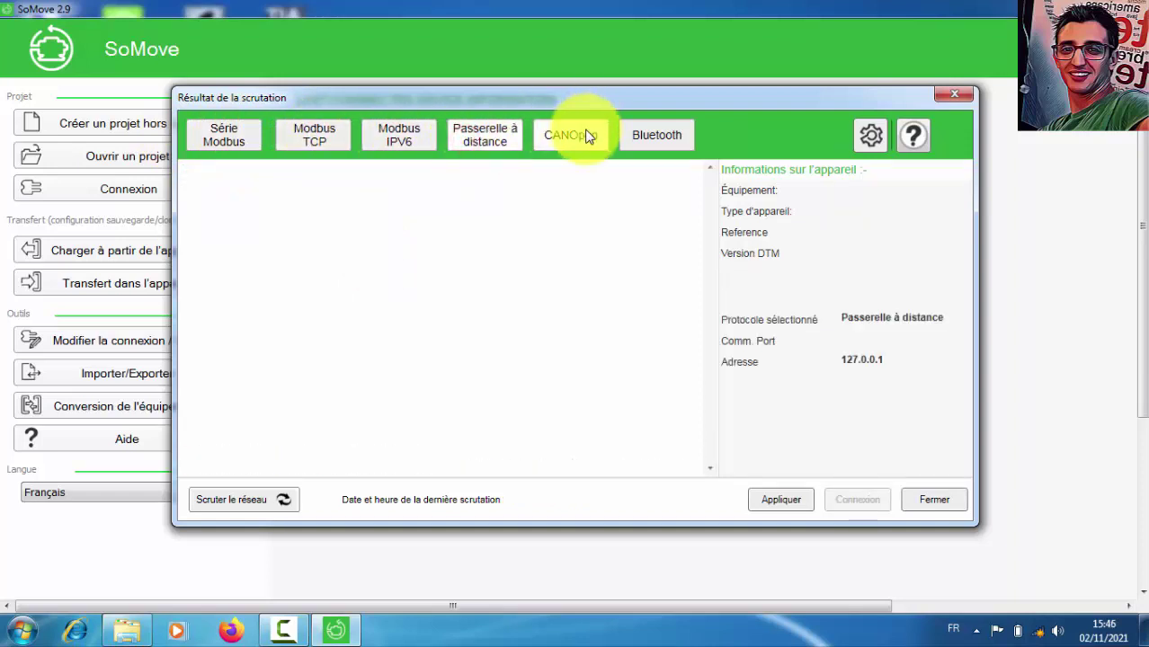
Step: Glance at the advanced connection settings, scan the Modbus serial network, and connect to the Lexium 28 drive
click(868, 142)
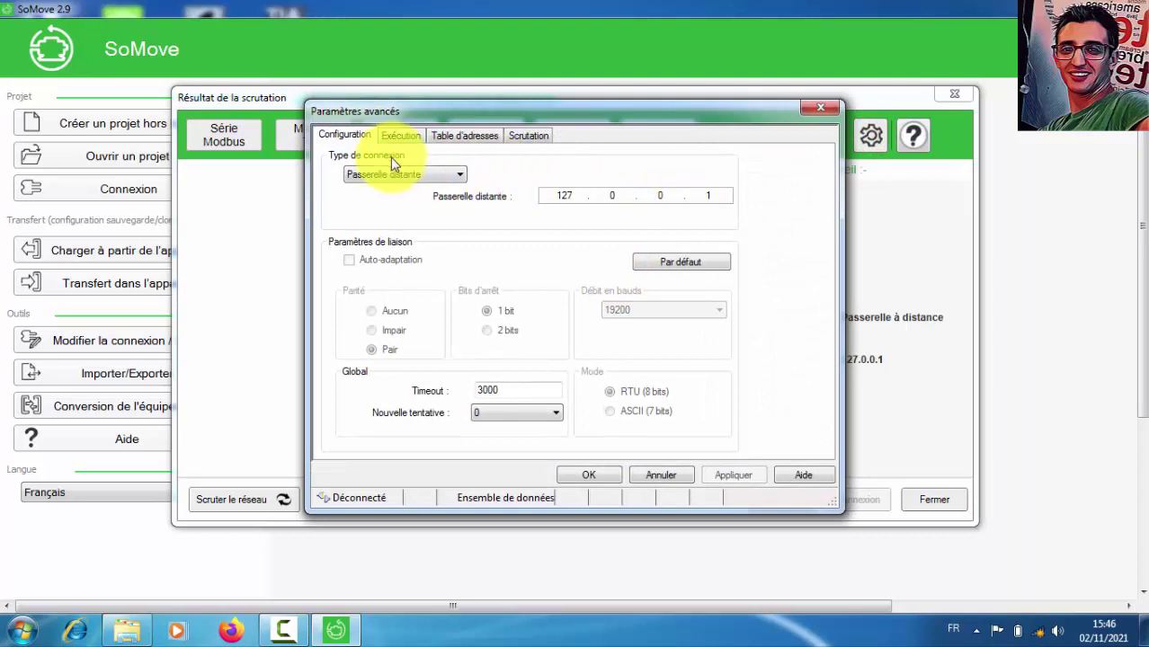
click(817, 108)
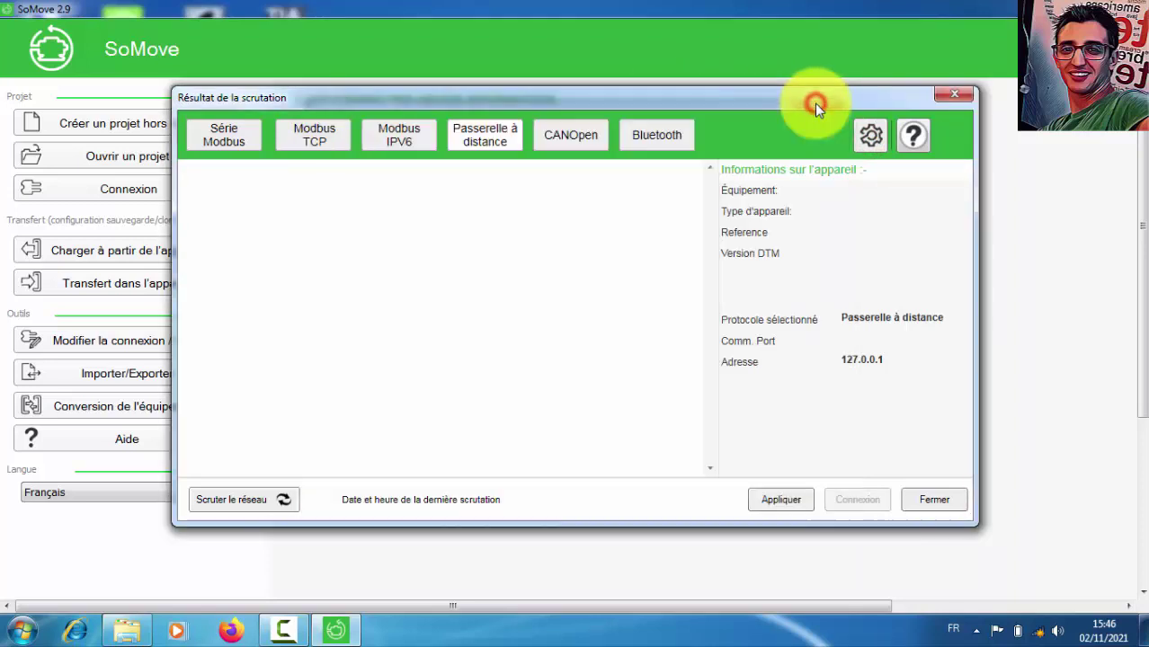
click(203, 146)
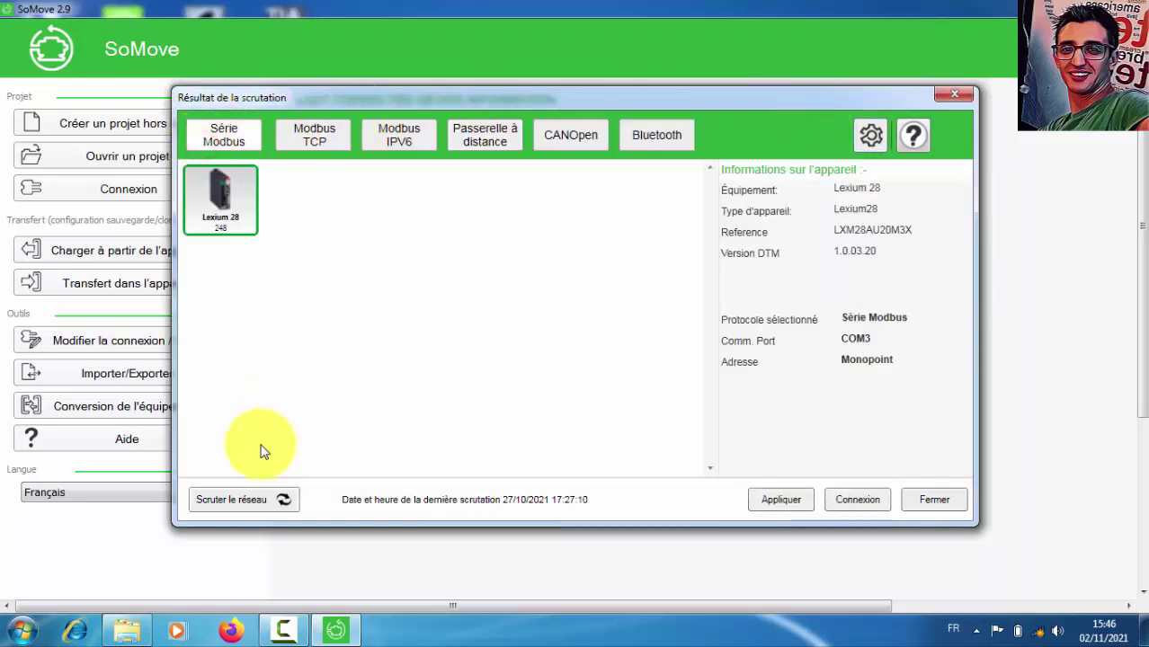
click(232, 499)
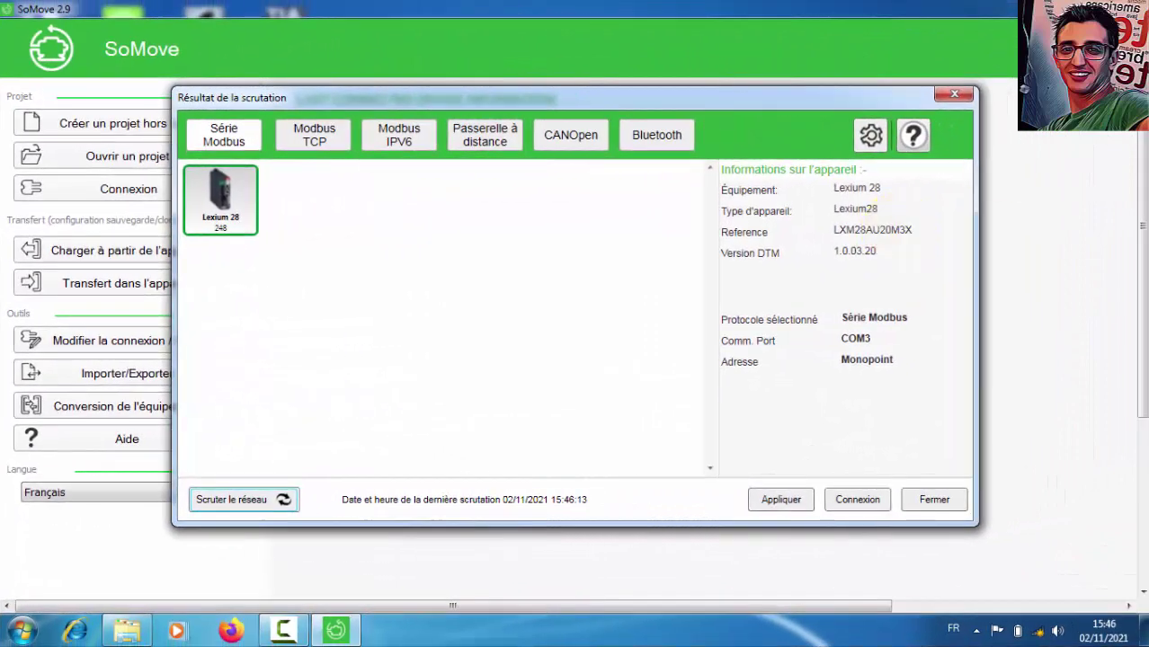
click(852, 502)
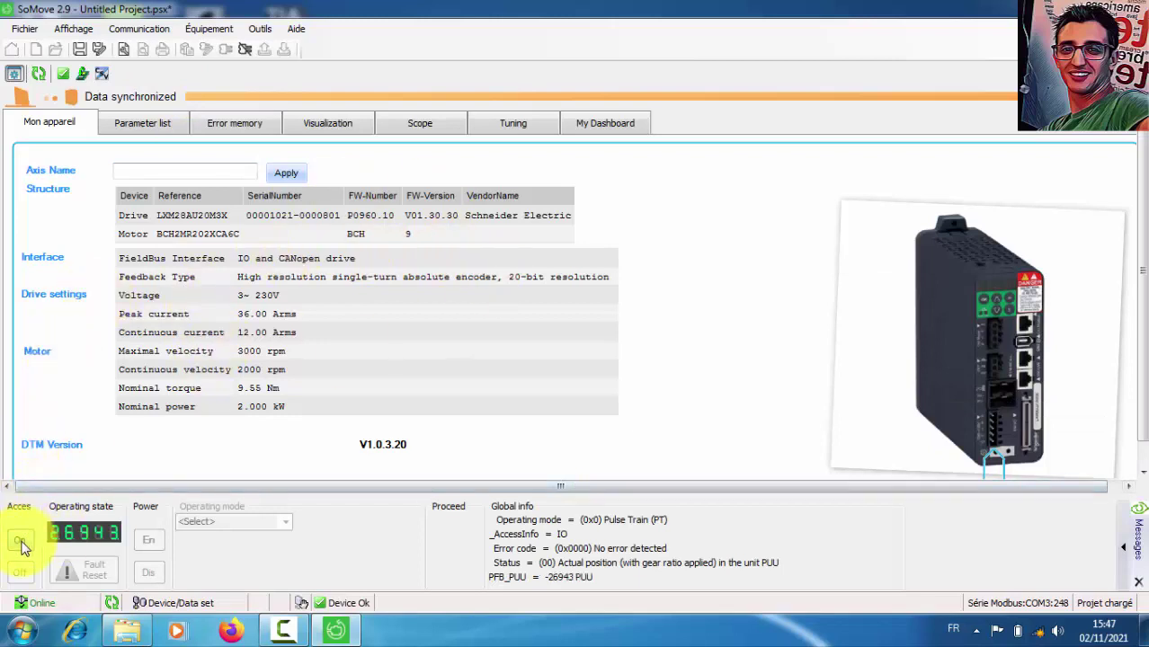
Step: Activate exclusive access to the drive, agree to the safety instructions, and set the operating mode to Jog
click(22, 542)
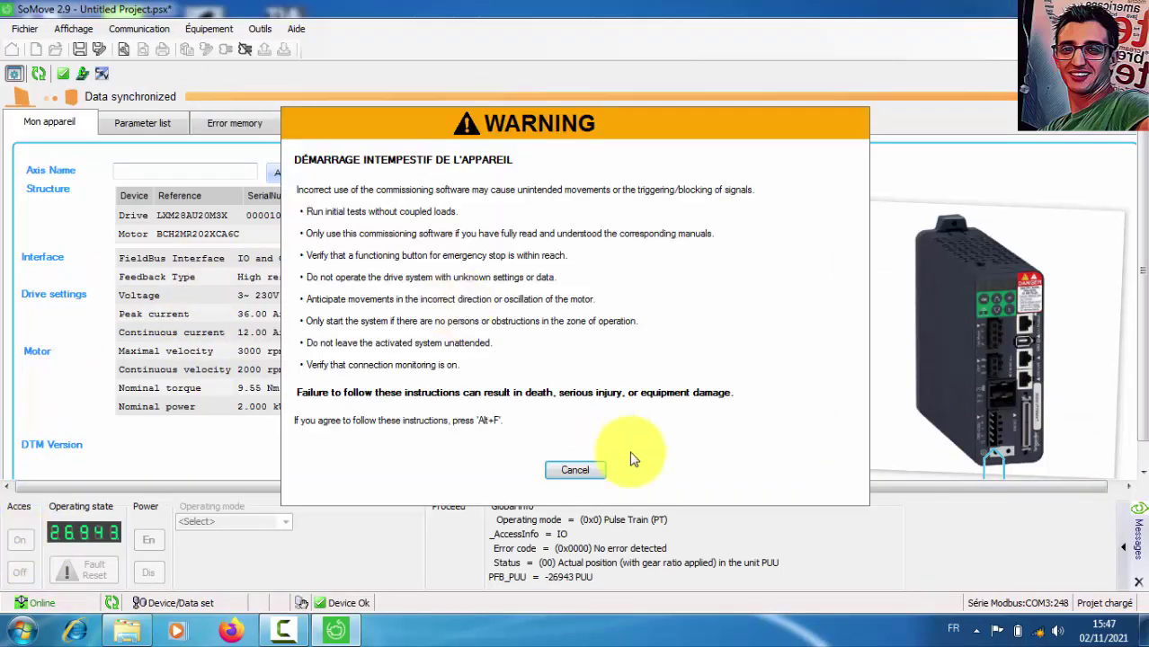
click(575, 470)
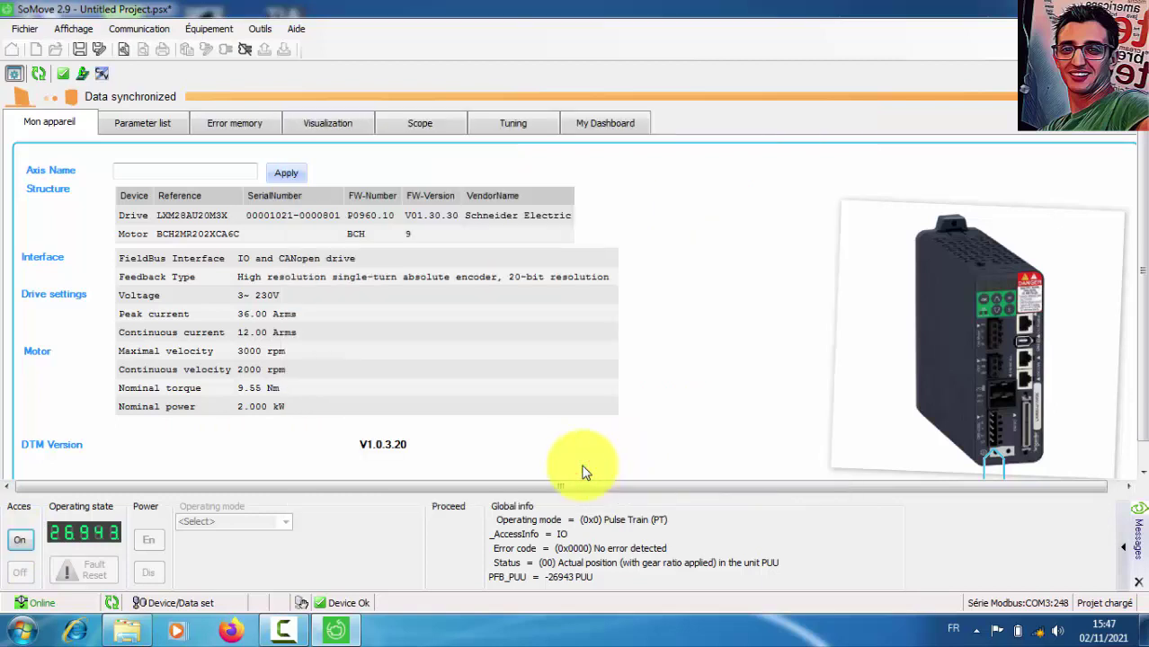
click(21, 541)
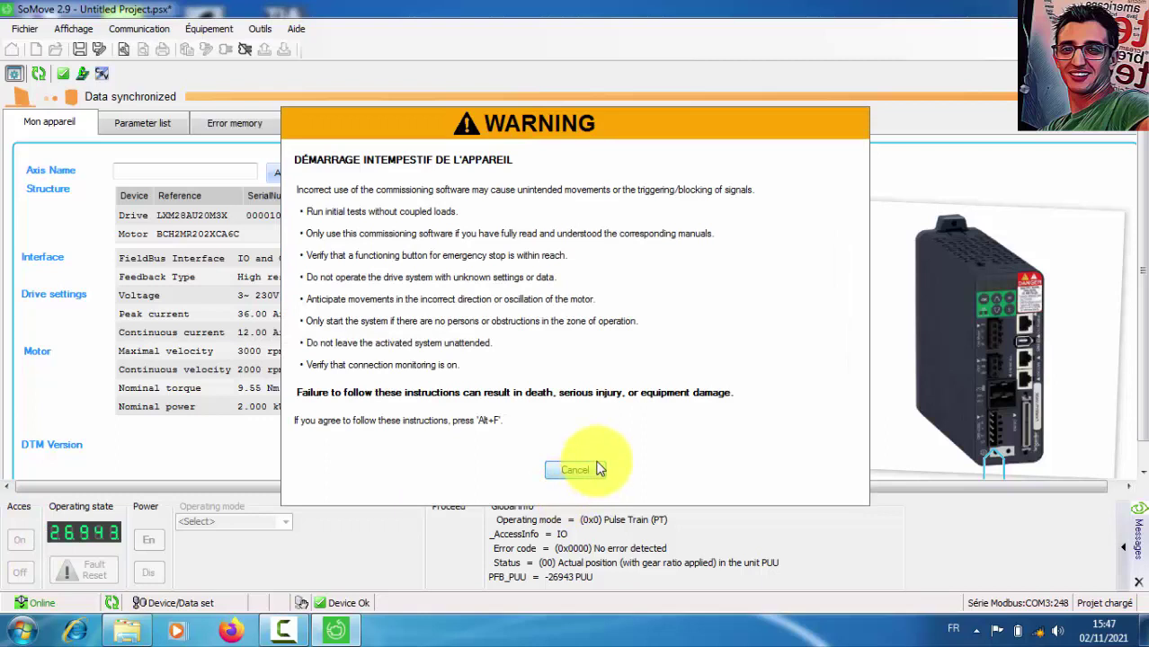
key(alt+f)
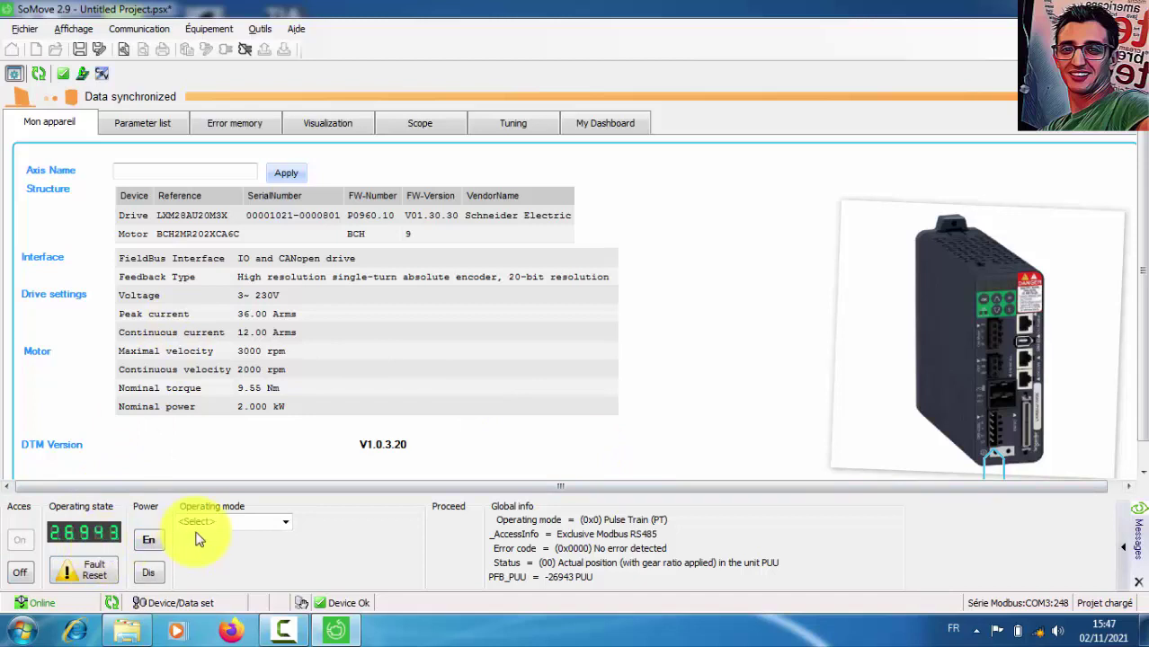
click(223, 521)
click(280, 523)
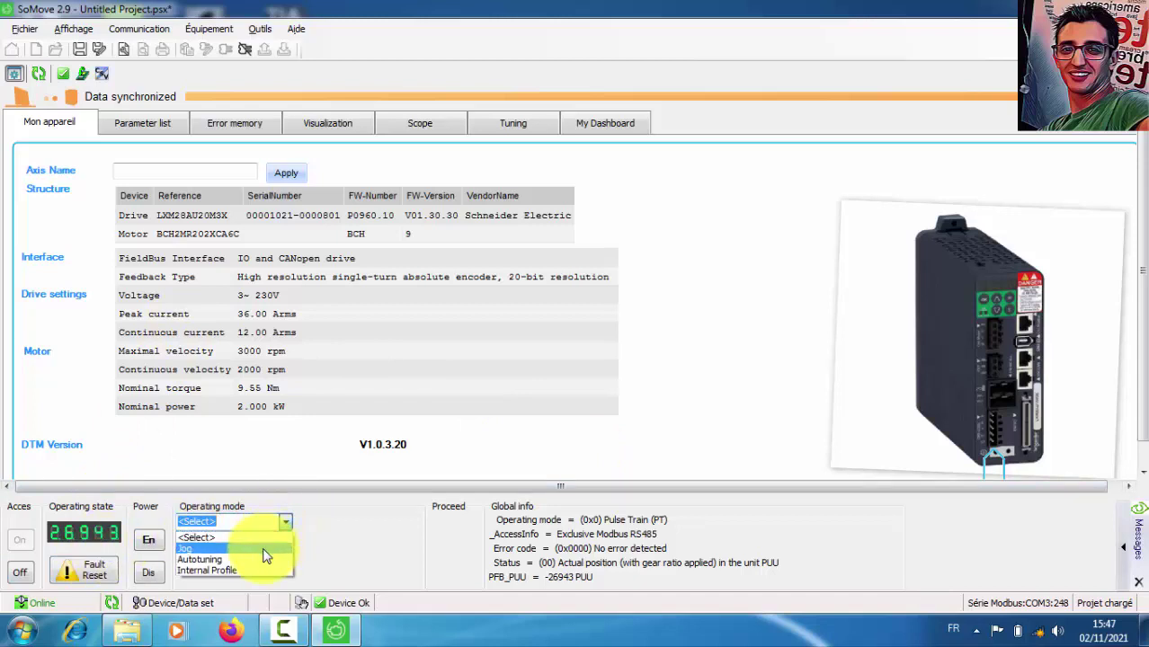
click(264, 550)
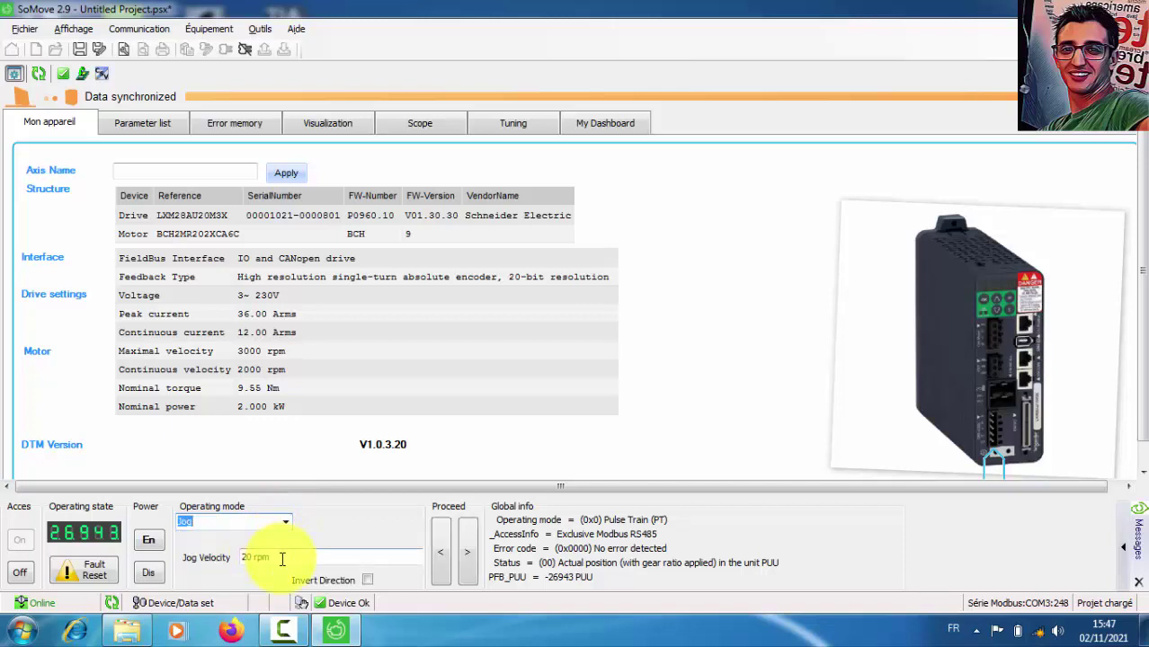
Step: Jog the motor in both directions and deactivate exclusive access to the drive, accepting the warning
click(467, 565)
click(440, 560)
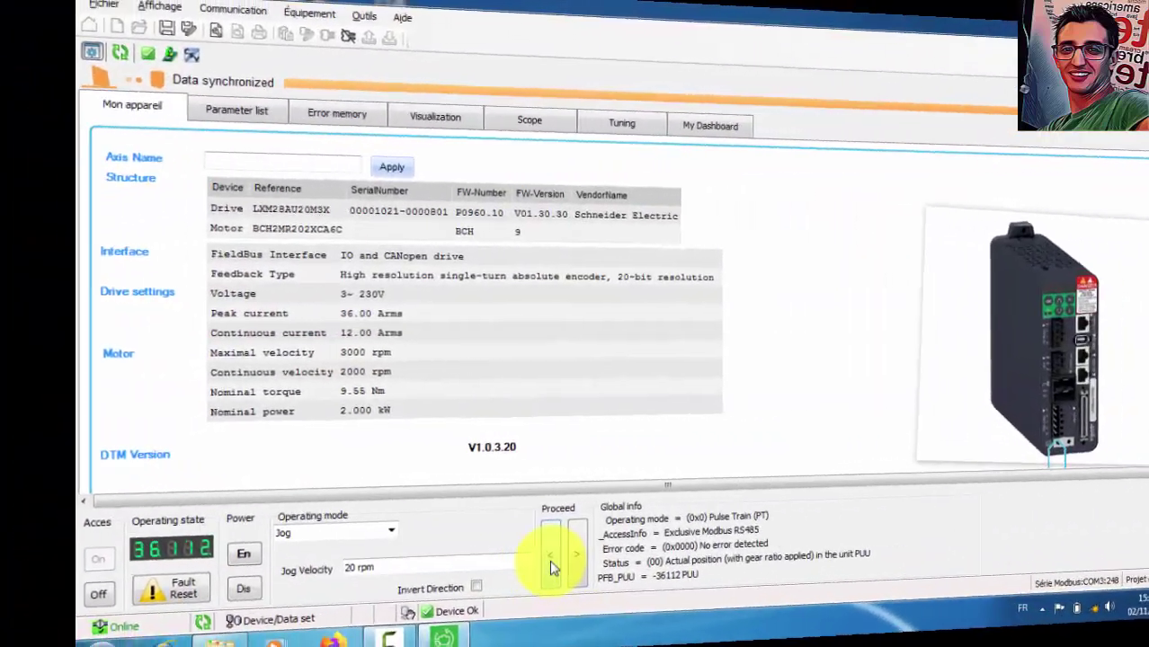
click(441, 559)
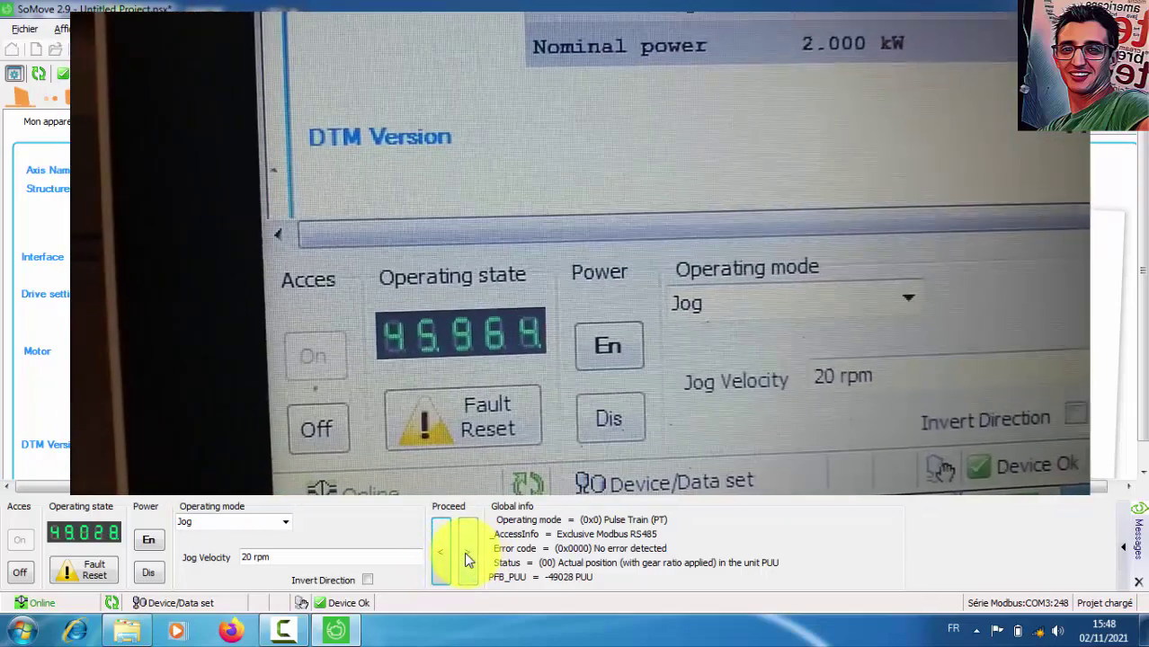
click(465, 555)
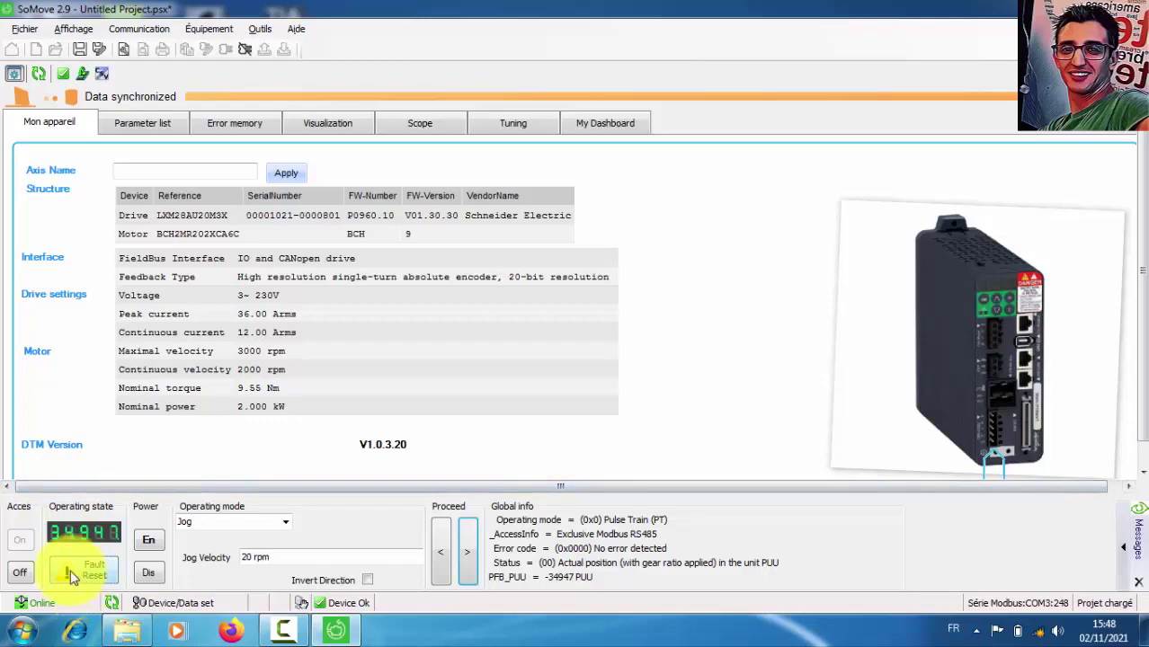
click(22, 576)
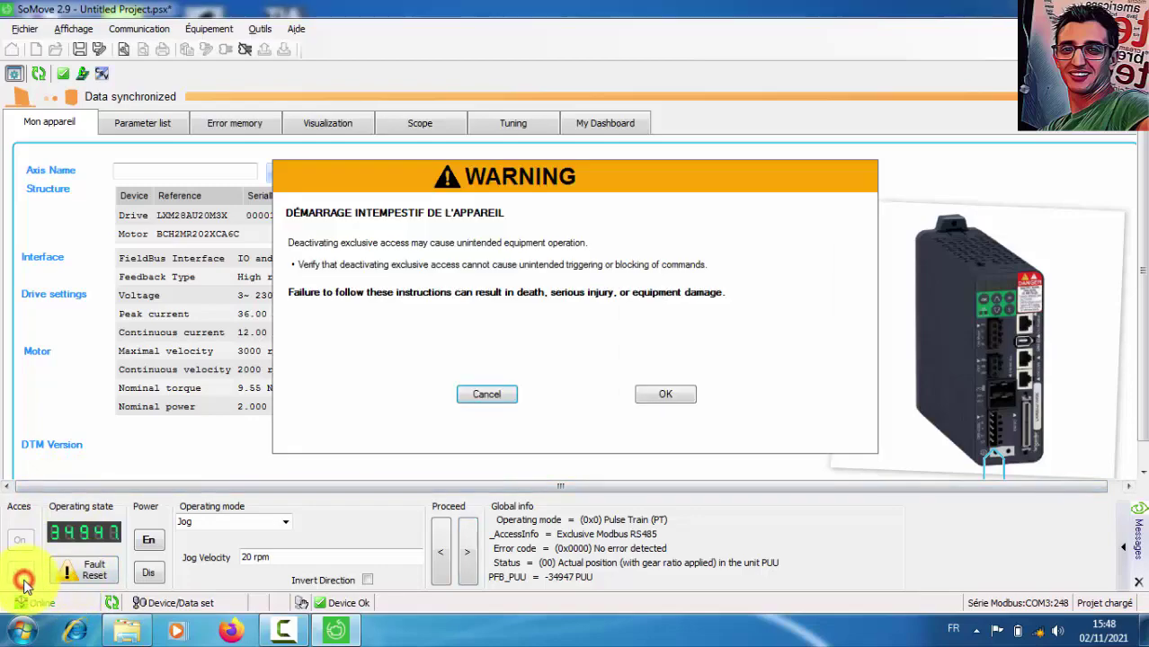
click(665, 394)
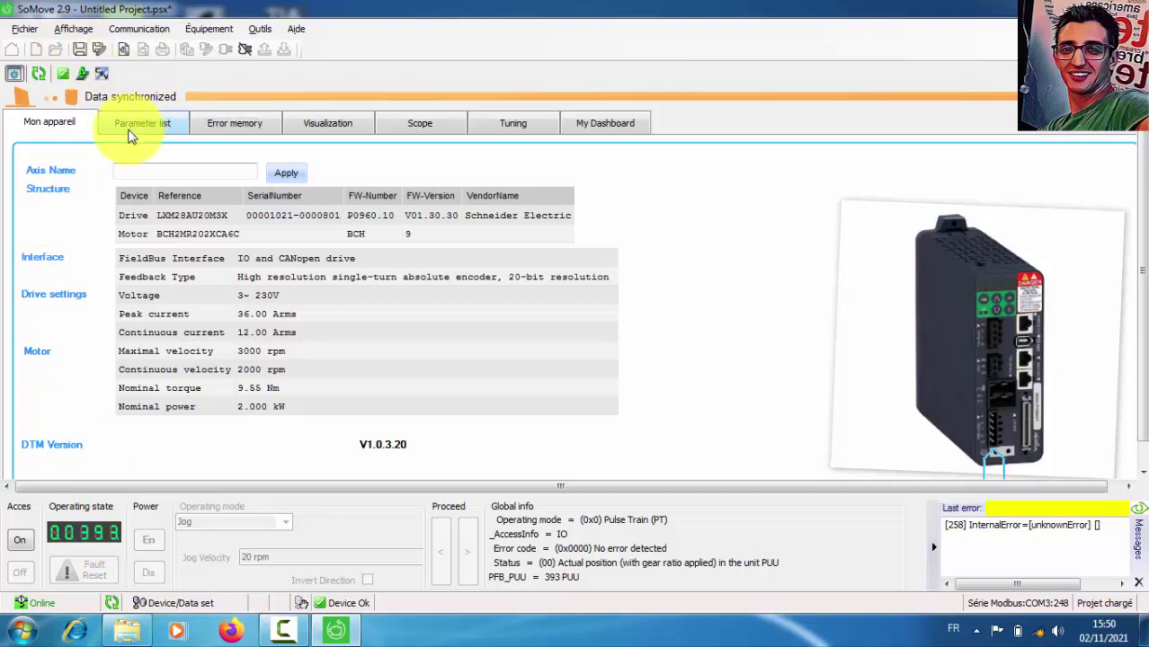
Step: Look through the drive's parameter list, including the P0 Status, P1 Basic, P9 DTM Data and Modified Parameters groups
click(133, 125)
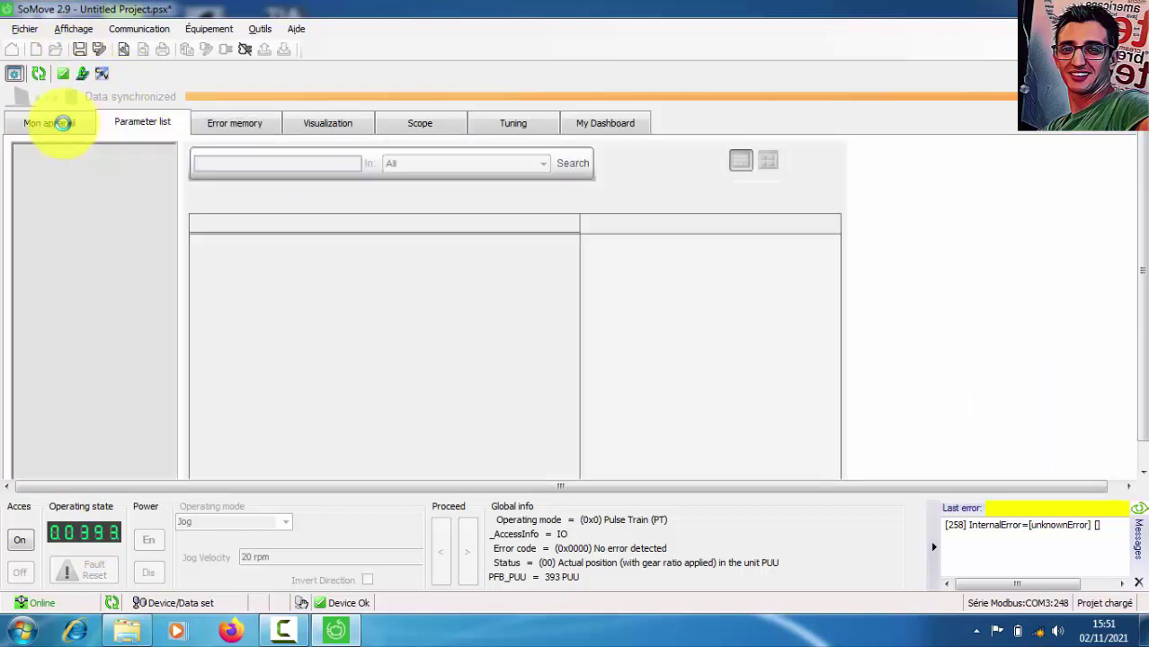
click(56, 121)
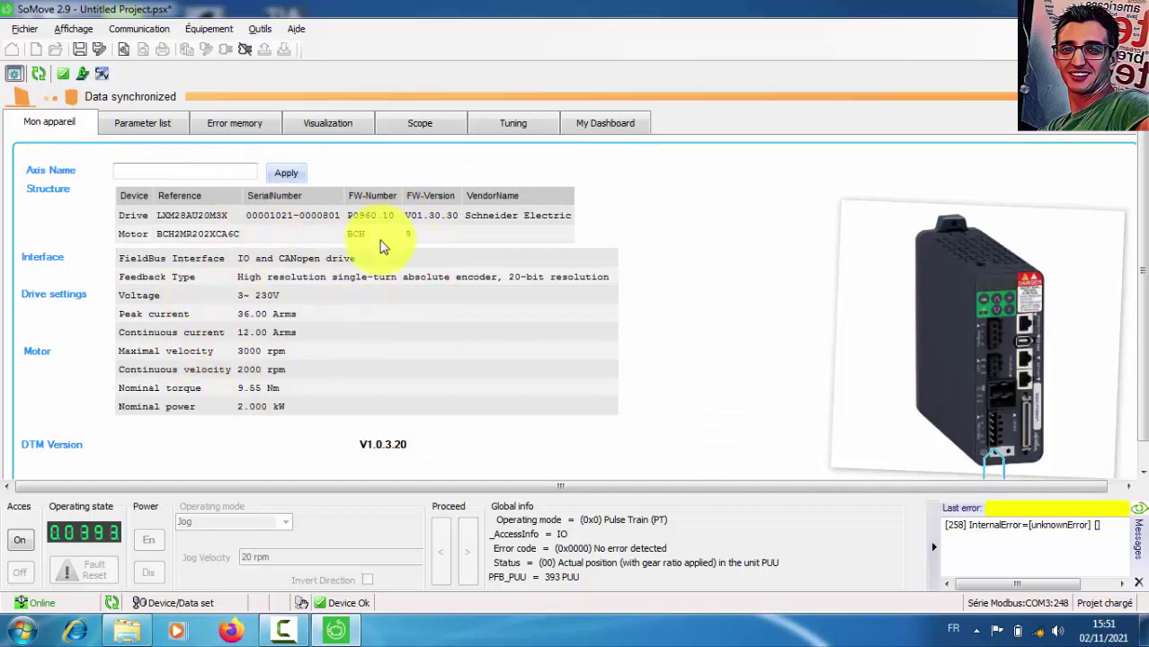
click(158, 126)
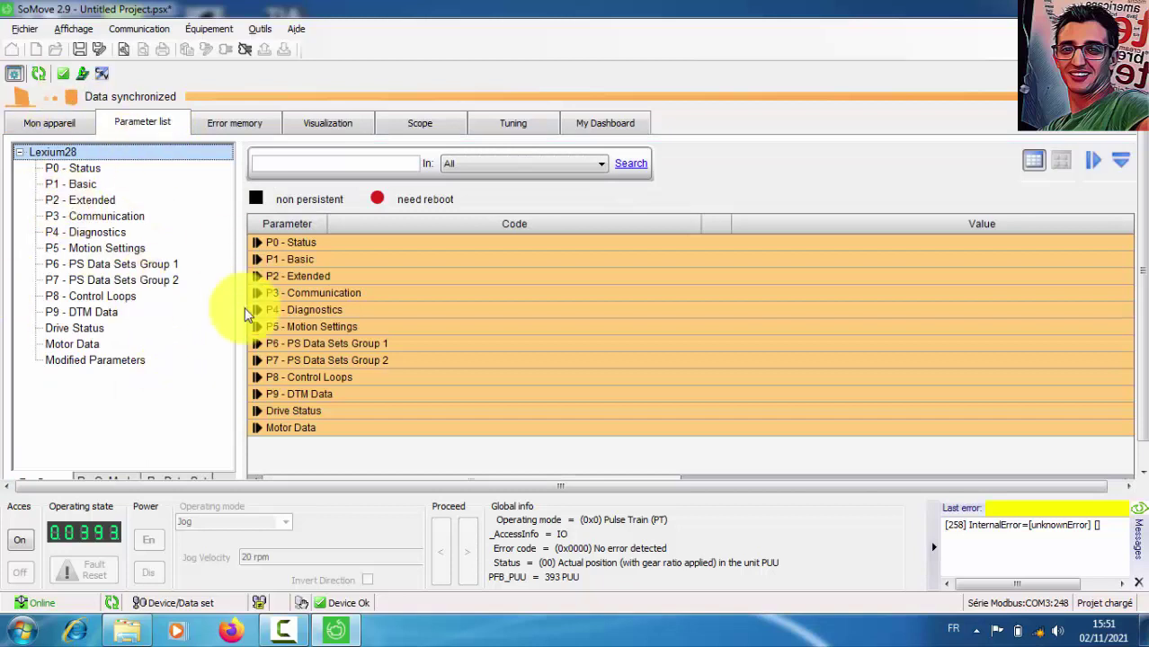
click(53, 167)
click(58, 184)
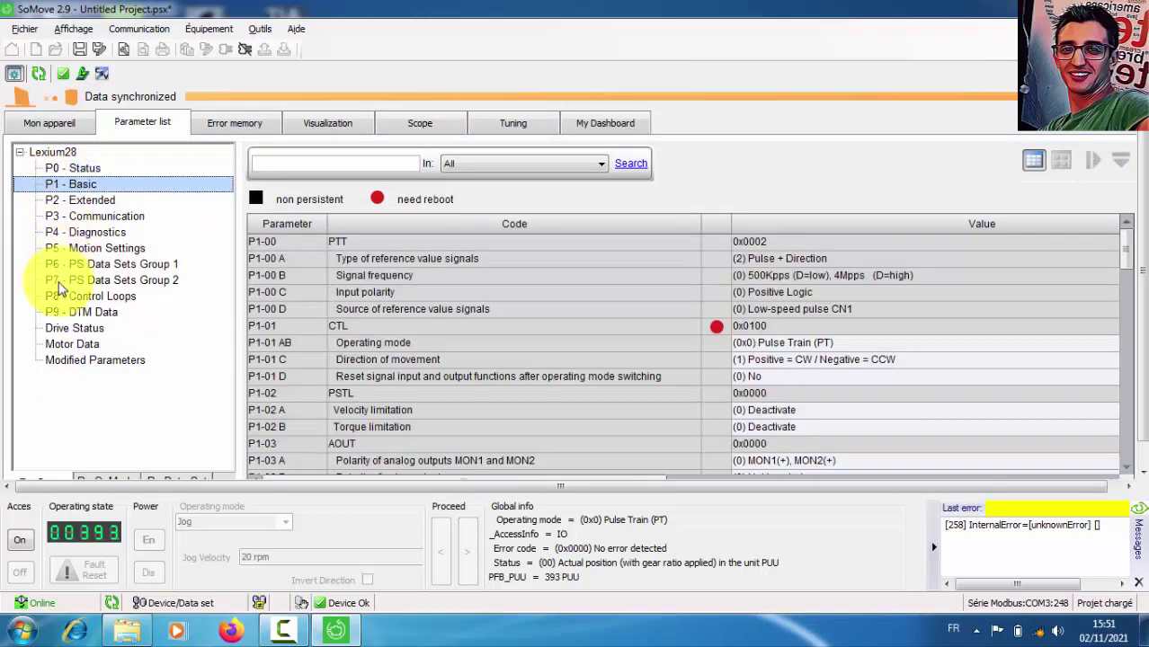
click(58, 313)
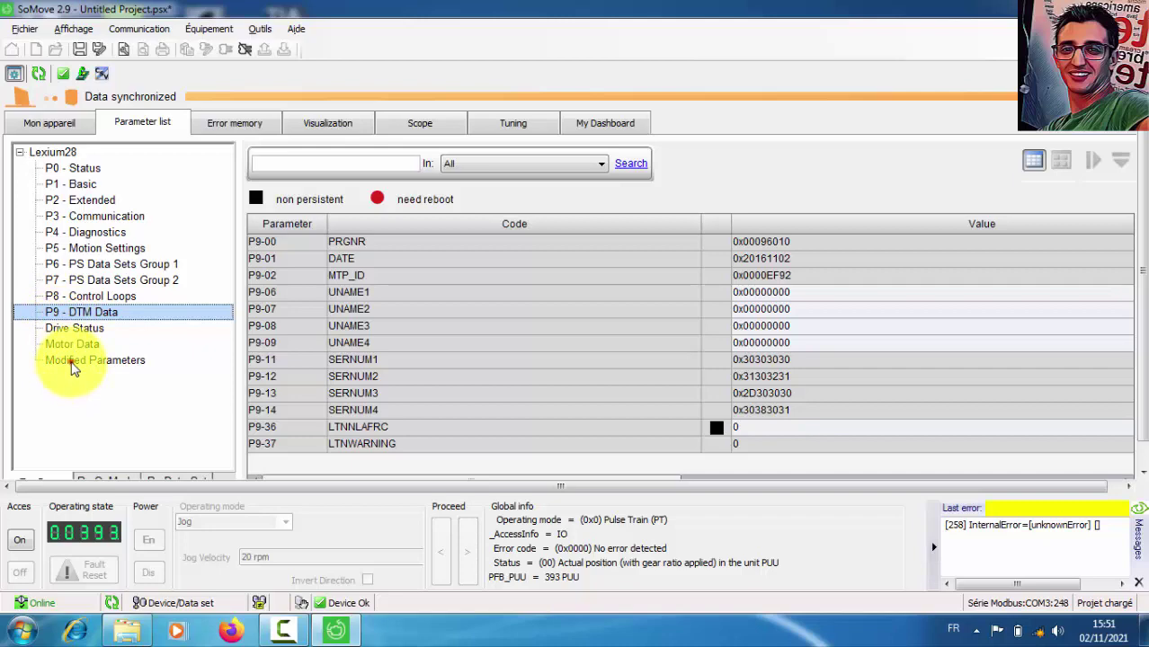
click(74, 364)
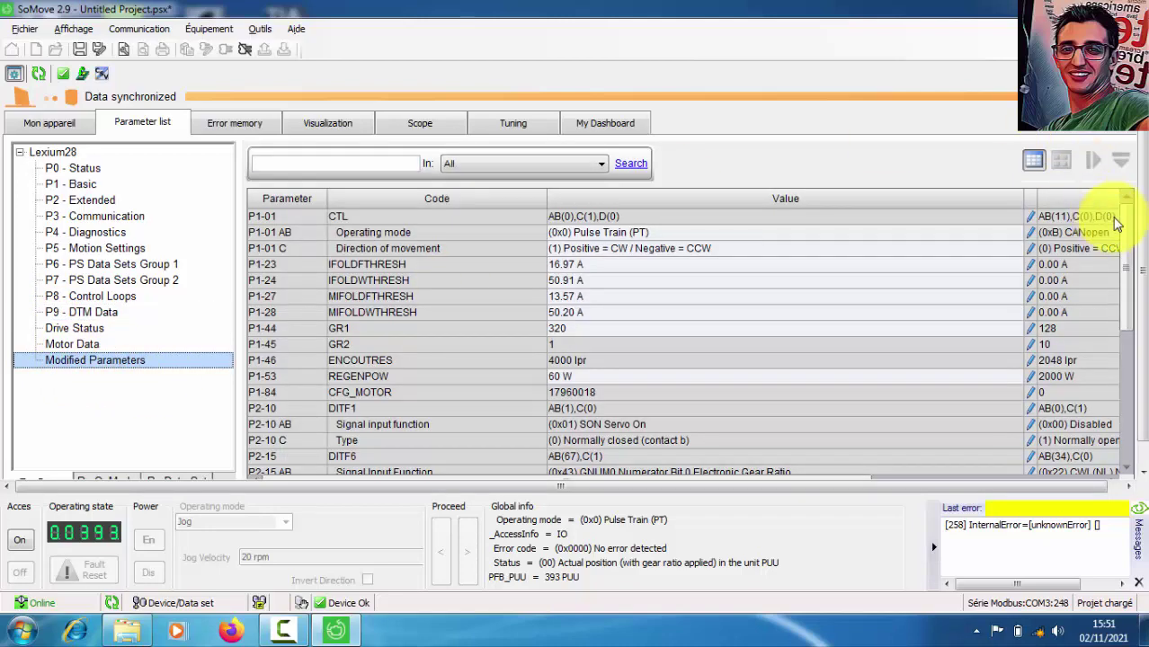
drag(1124, 224, 1140, 367)
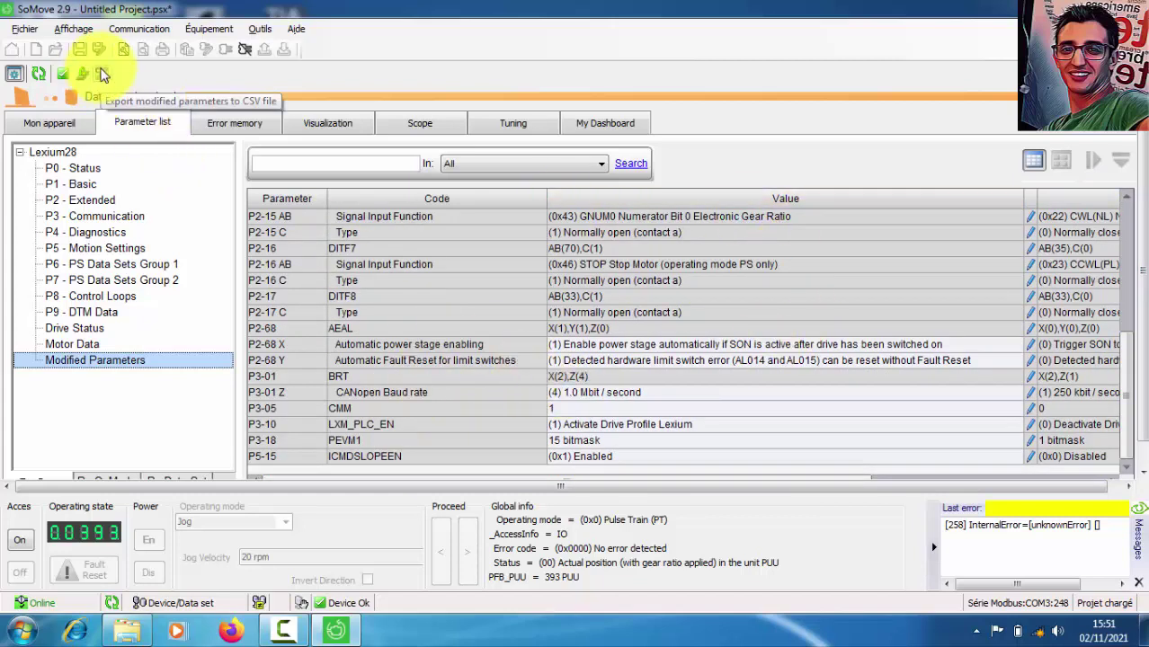
Step: Export the modified parameters to the desktop as ModifiedParameters.csv and dismiss the export note
click(101, 75)
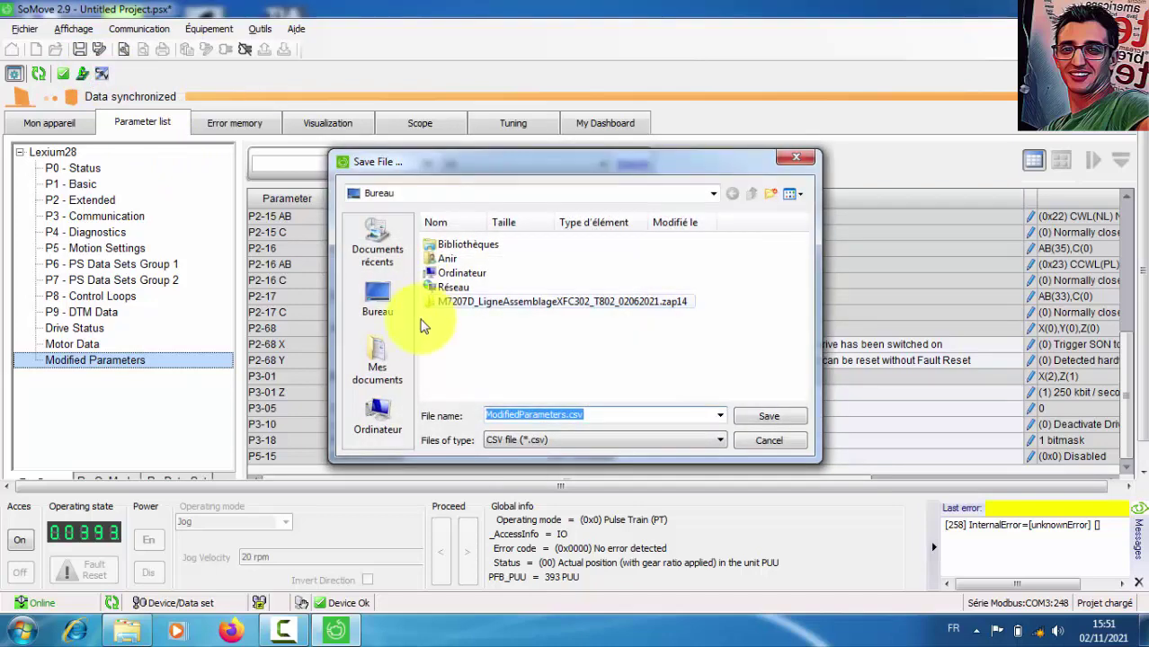
click(376, 308)
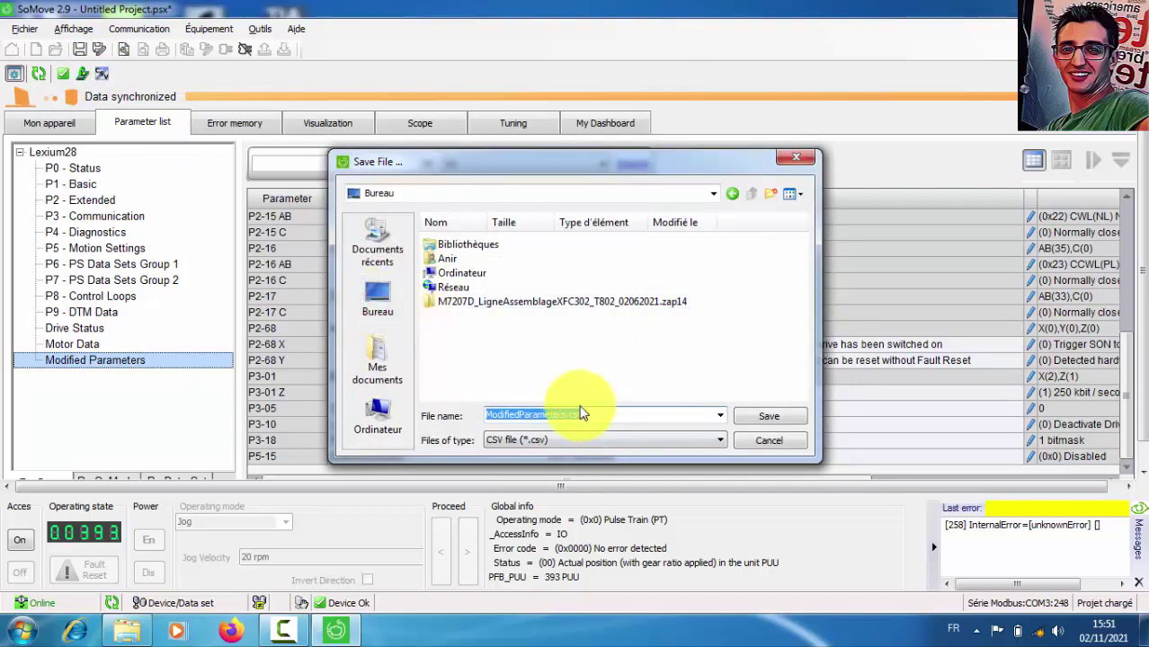
click(745, 426)
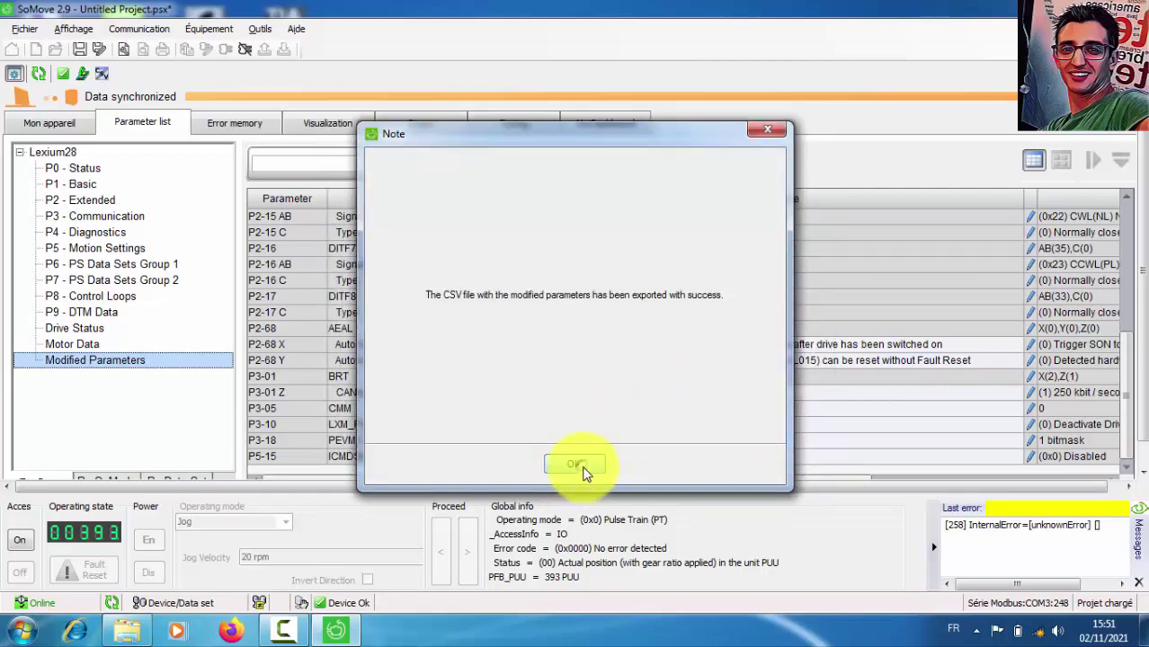
click(576, 465)
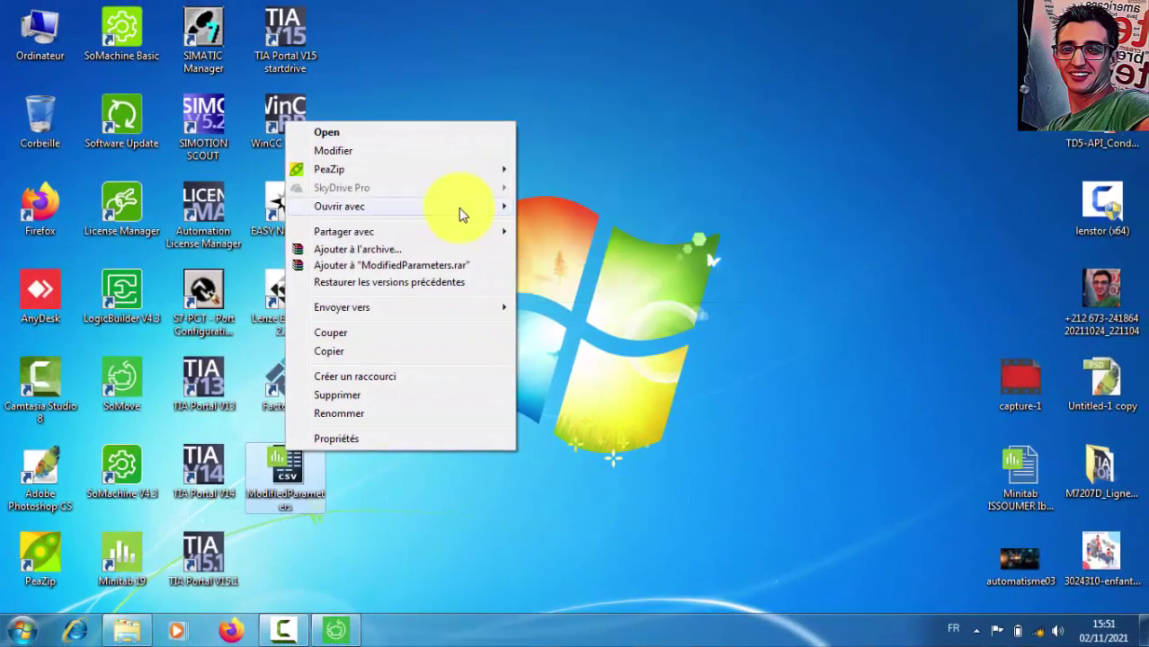
Step: Open the ModifiedParameters CSV file from the desktop in Excel, review its parameter rows, and return to SoMove
mouse_move(462, 211)
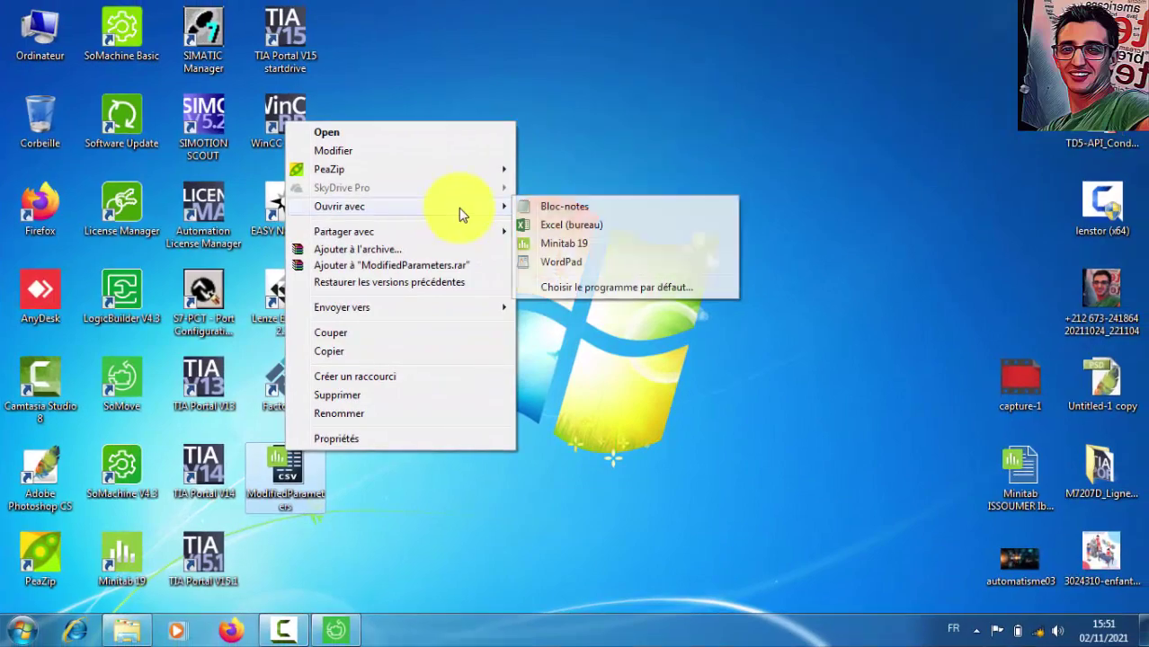
click(558, 225)
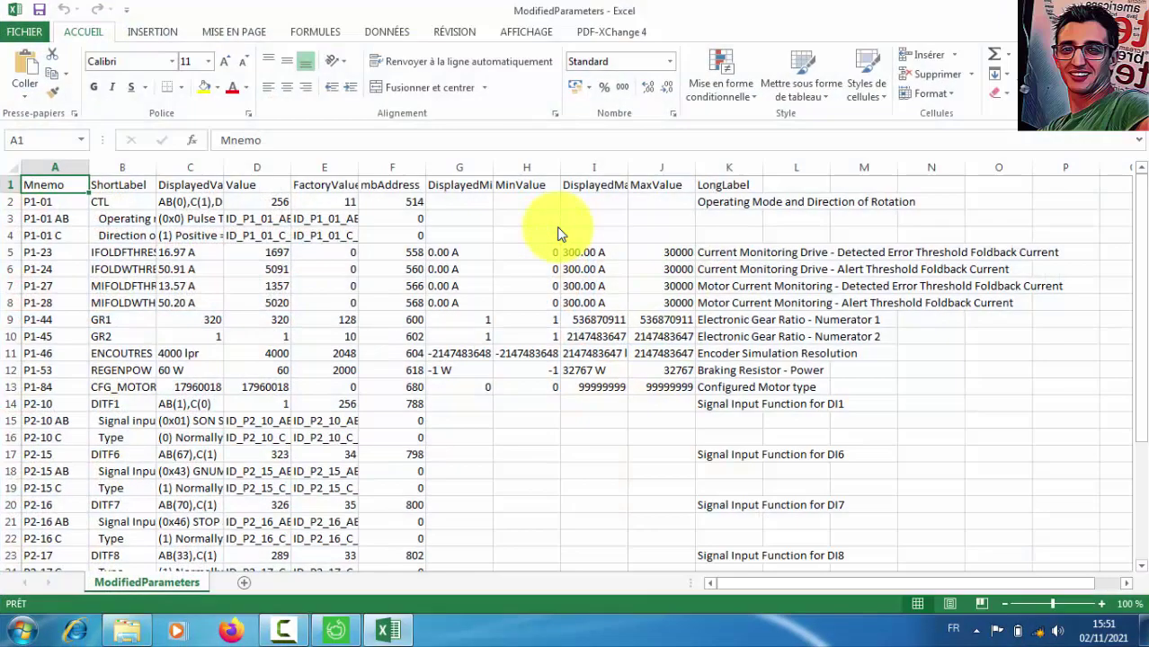
mouse_move(1137, 247)
mouse_down()
mouse_move(1128, 435)
mouse_move(1136, 171)
mouse_move(1143, 530)
mouse_move(1137, 256)
mouse_up()
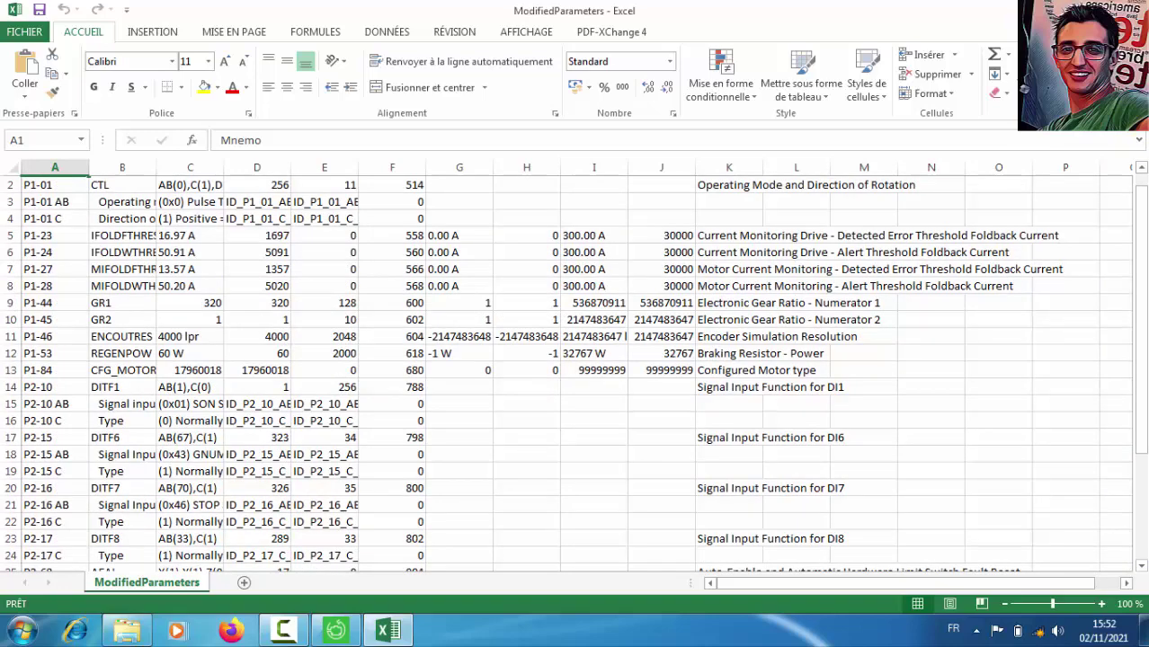
key(super+d)
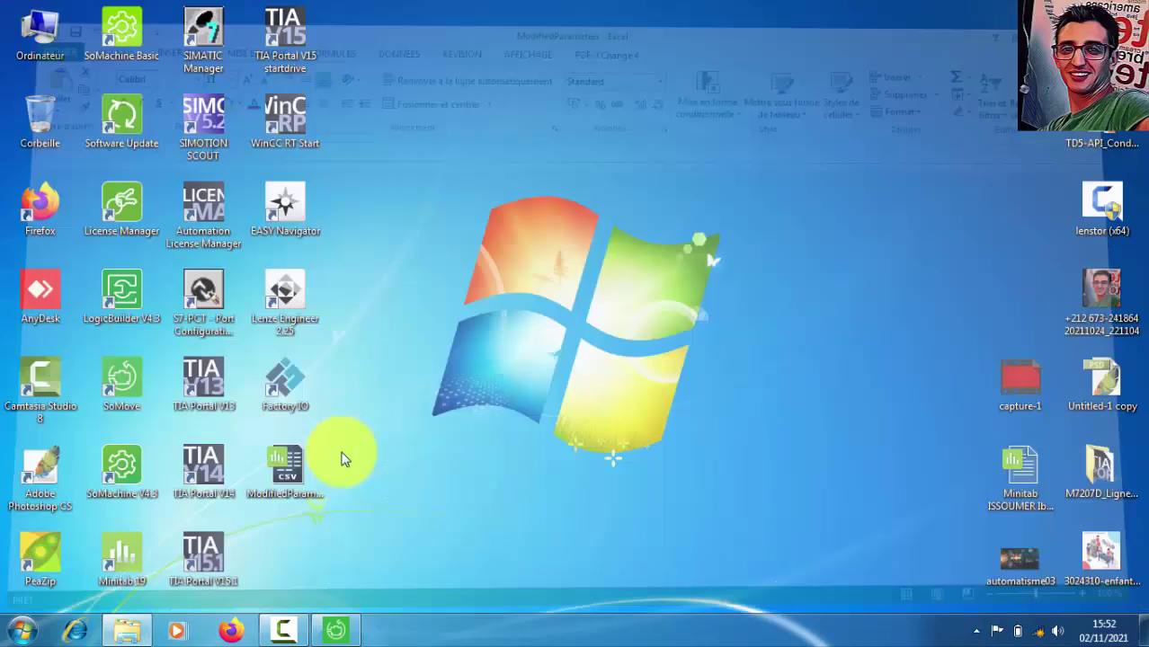
click(340, 629)
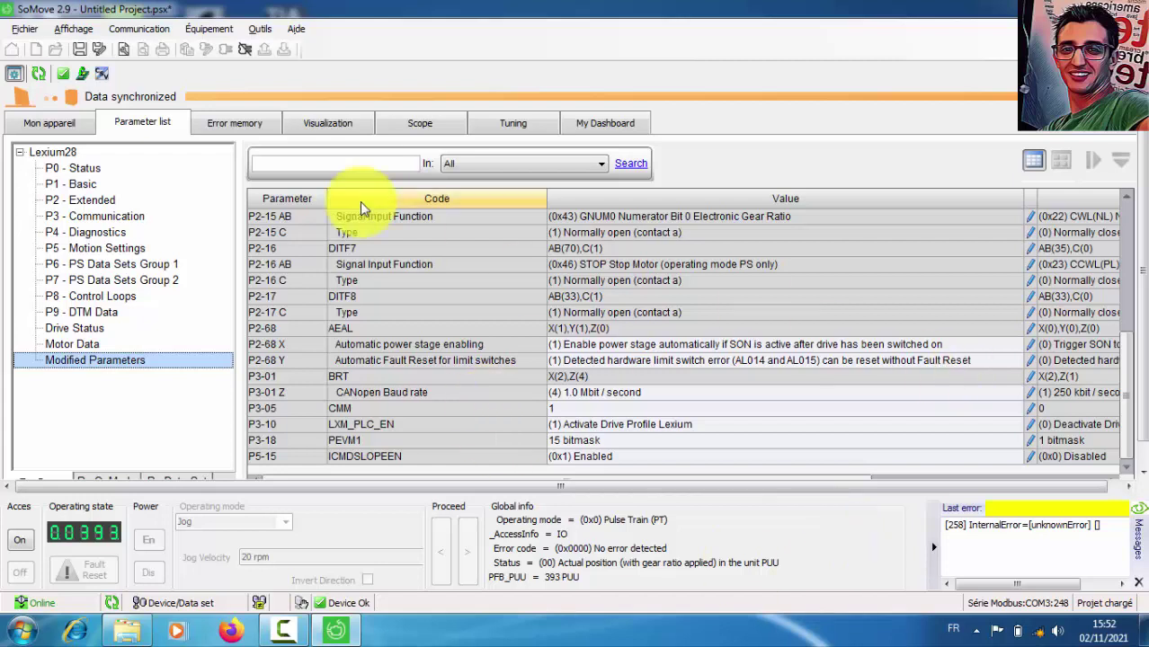
Step: Review the drive status bits, the last error and the n-1 fault in the drive's error memory
click(217, 126)
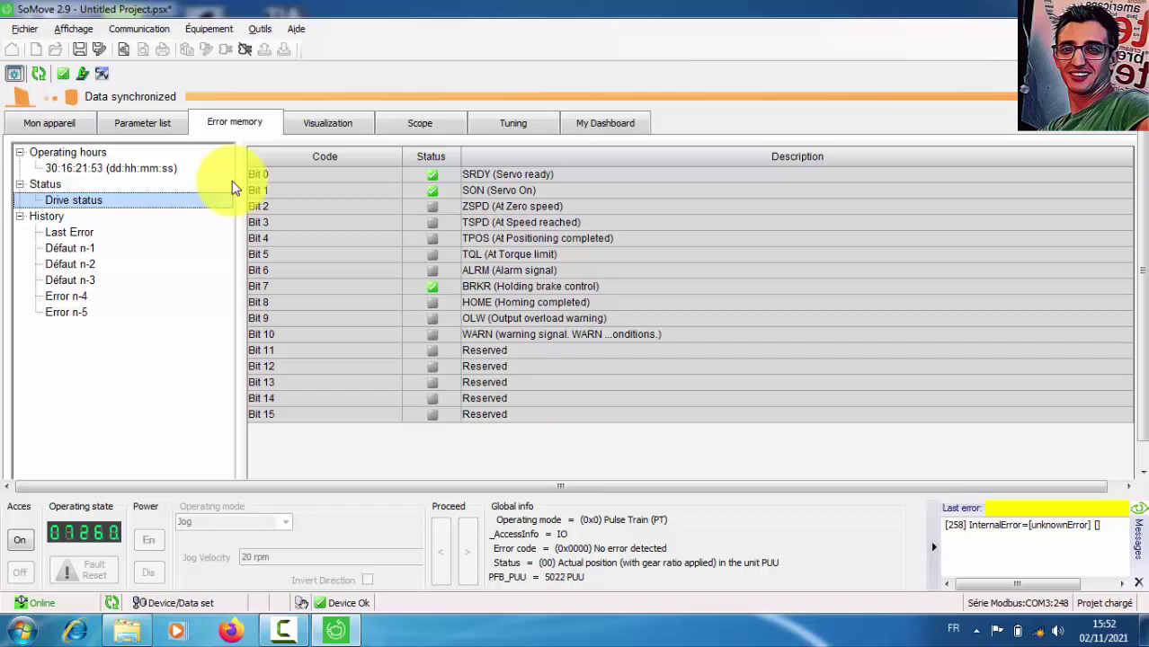
click(70, 233)
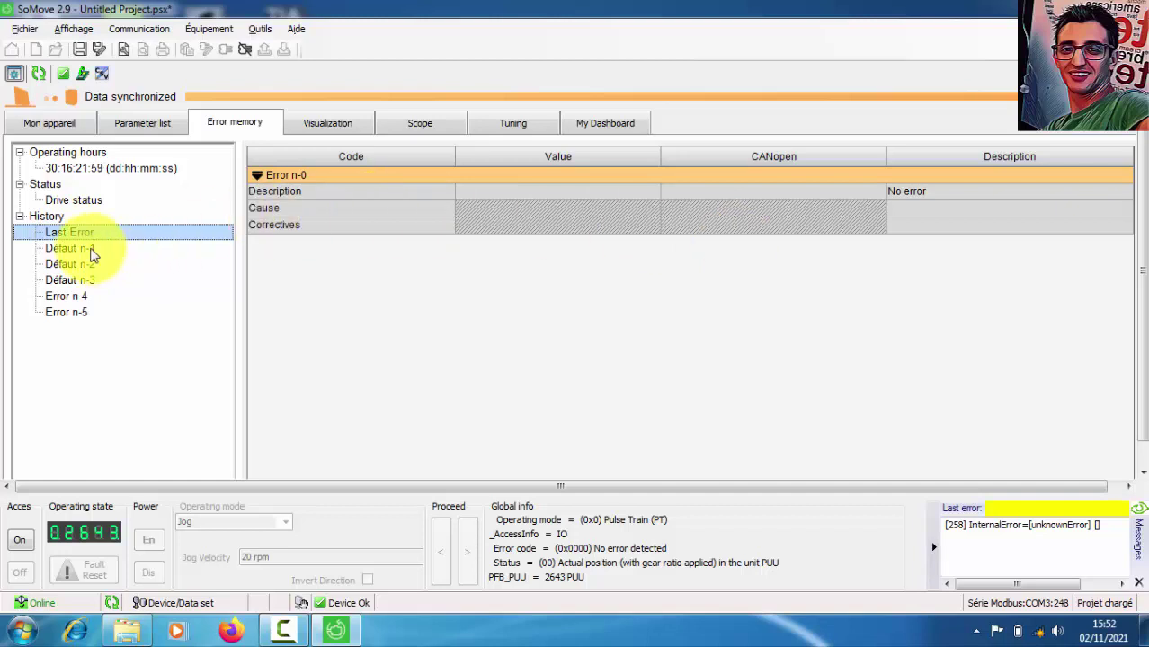
click(90, 249)
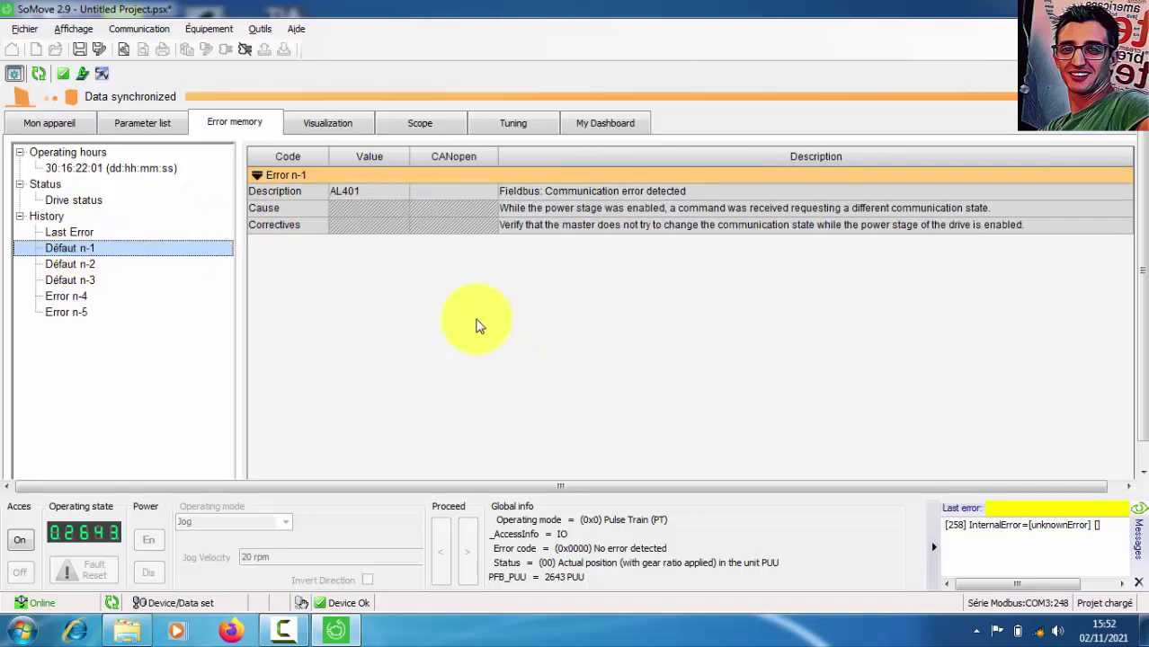
Step: Review the cause and correctives of history errors n-2 through n-5 in the drive's error memory
click(69, 263)
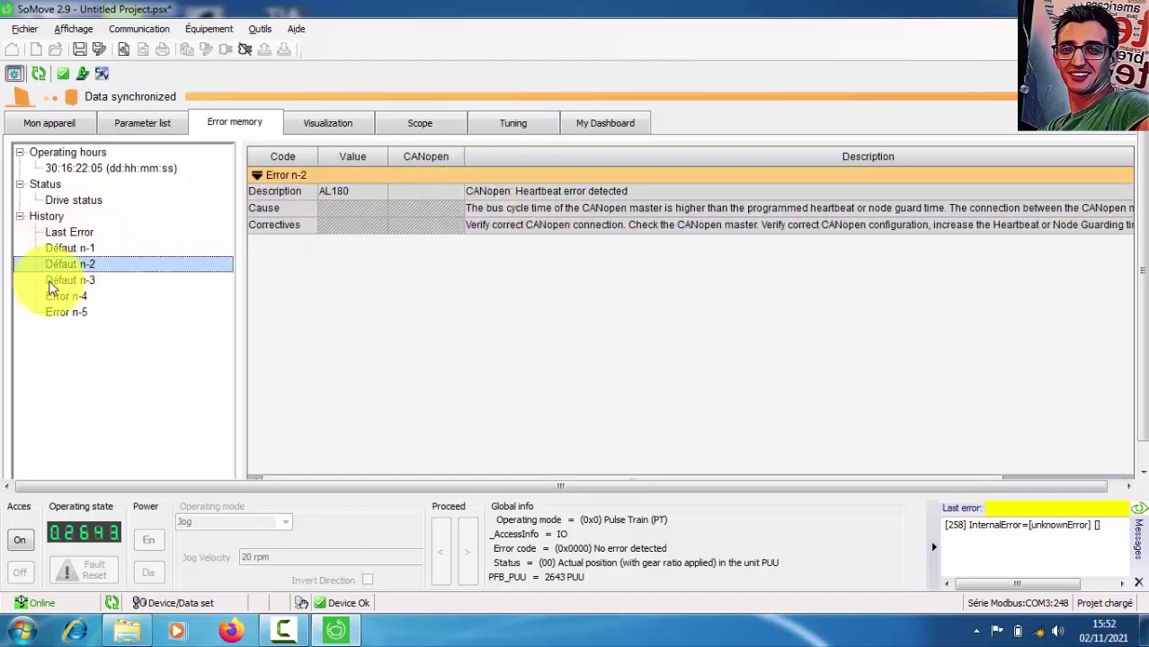
click(51, 280)
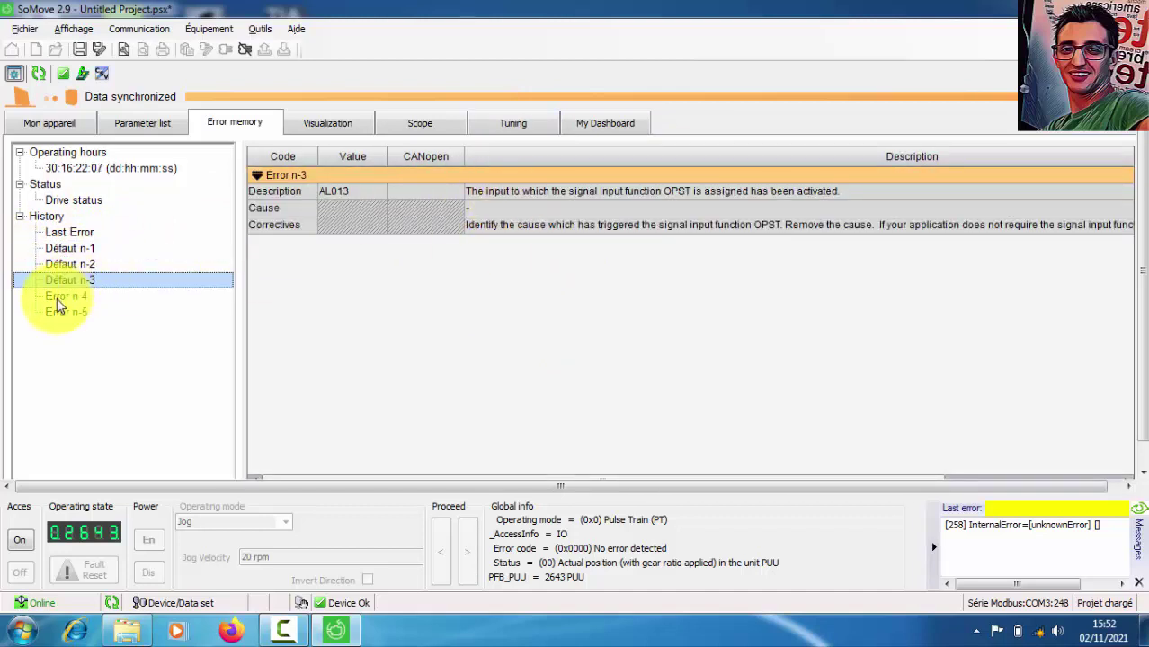
click(57, 296)
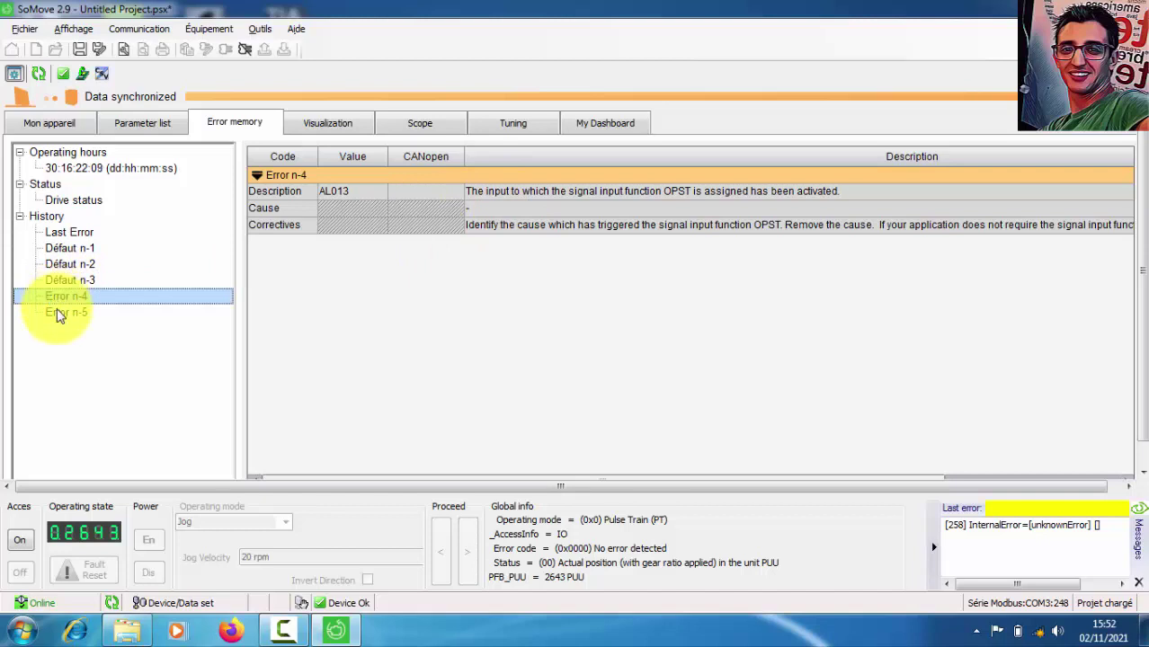
click(56, 310)
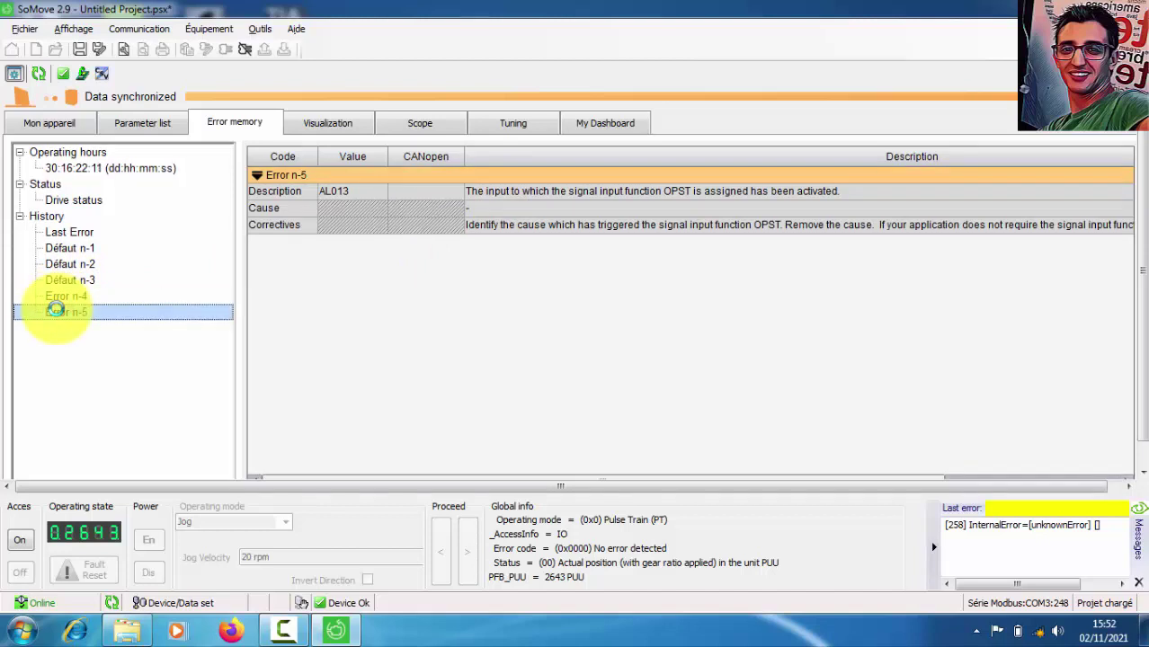
Step: Examine the live digital I/O, analog inputs and functional safety status of the Lexium28 drive
click(319, 131)
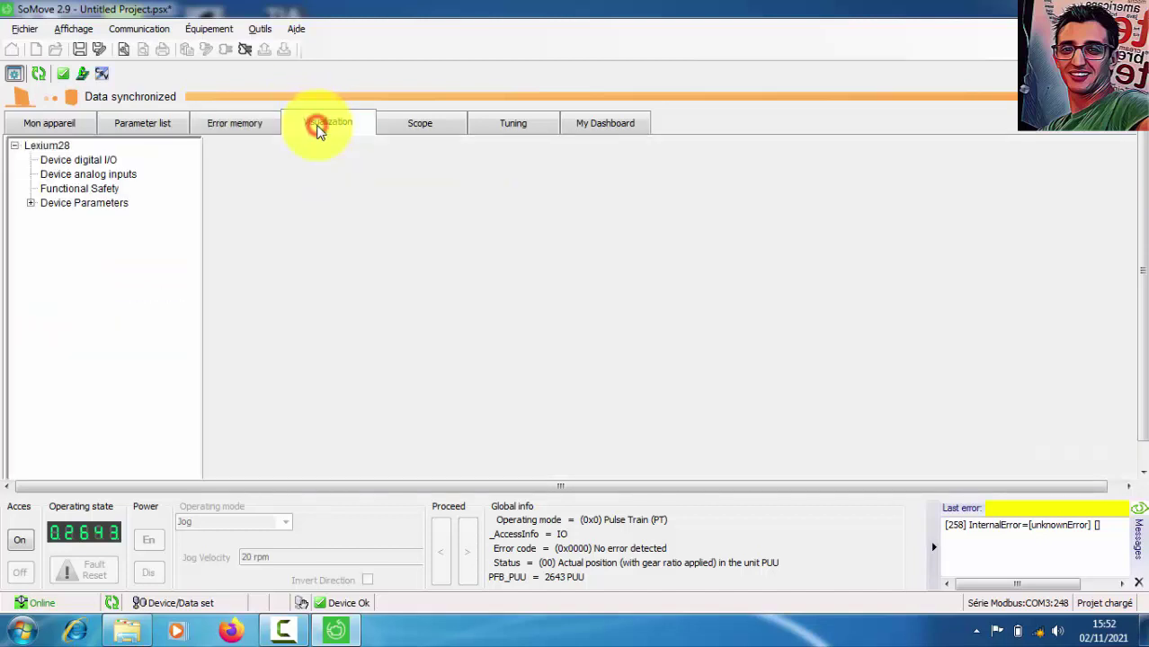
click(91, 160)
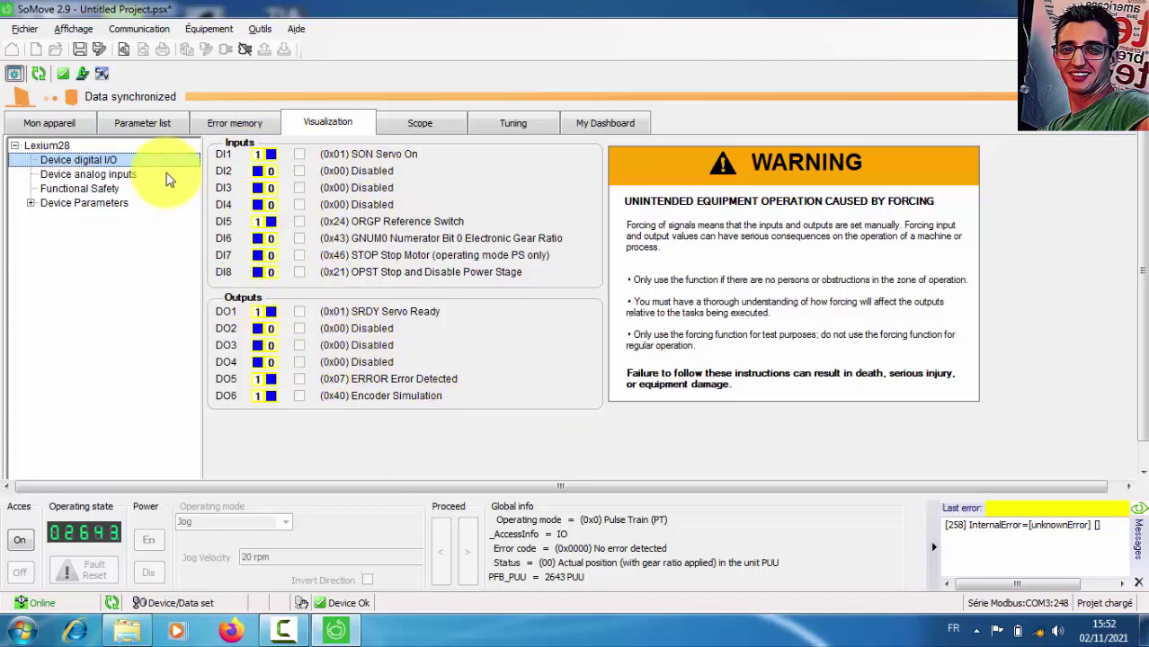
click(106, 176)
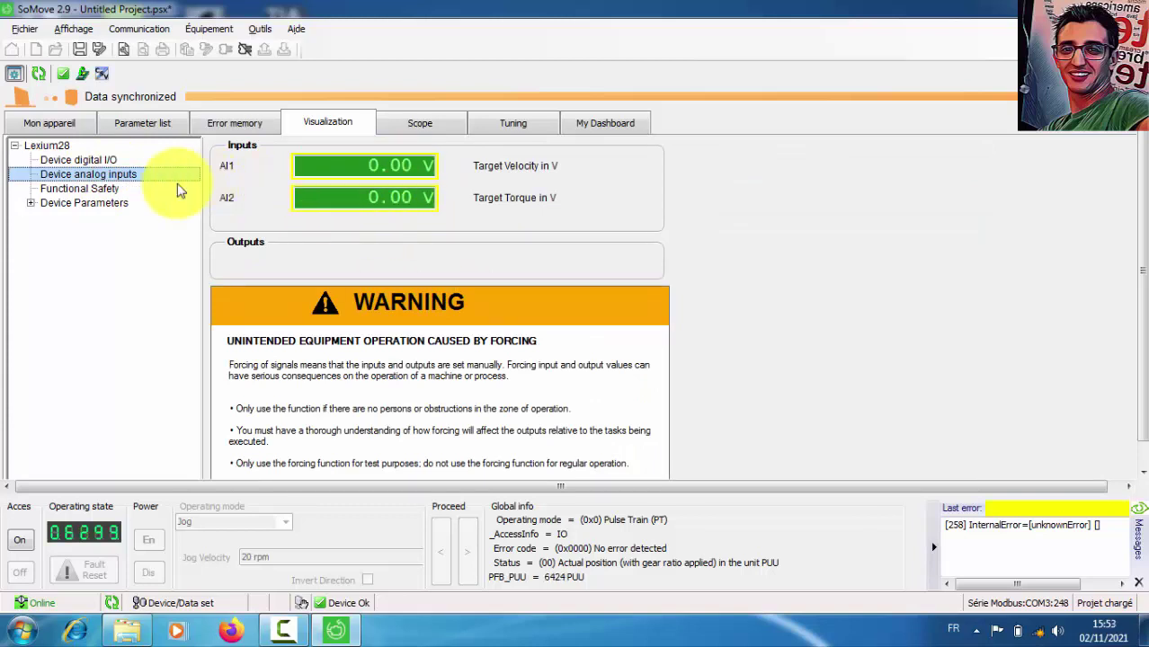
click(99, 191)
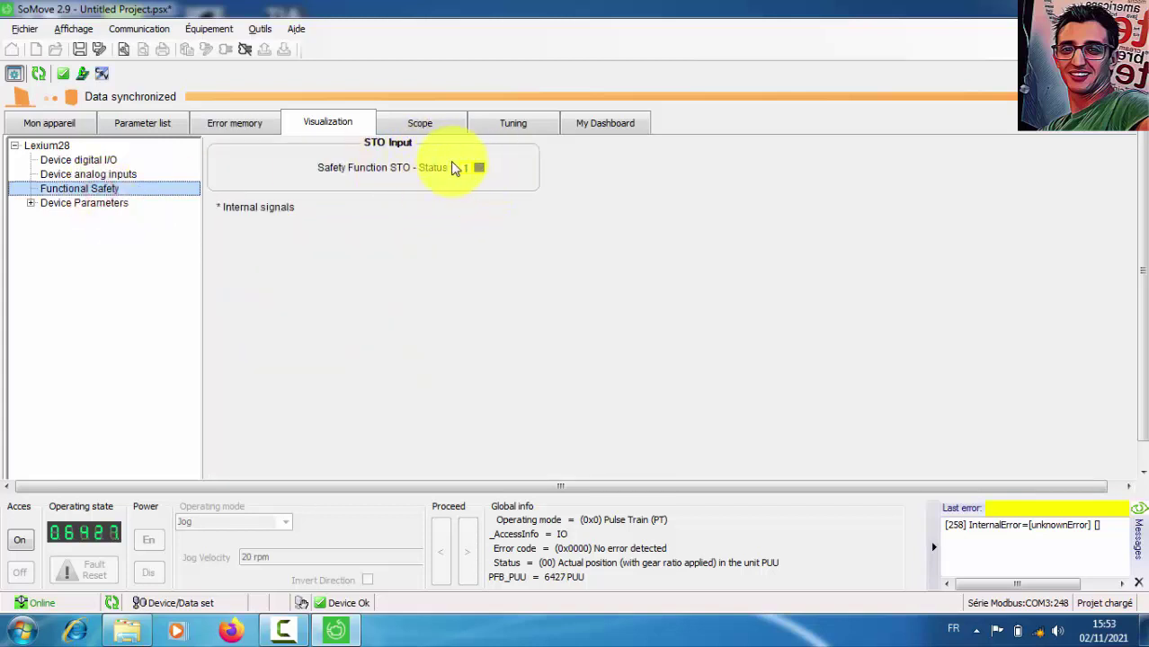
Step: Add T_01PCT (Actual Torque in Percent) as the first channel of the scope
click(410, 125)
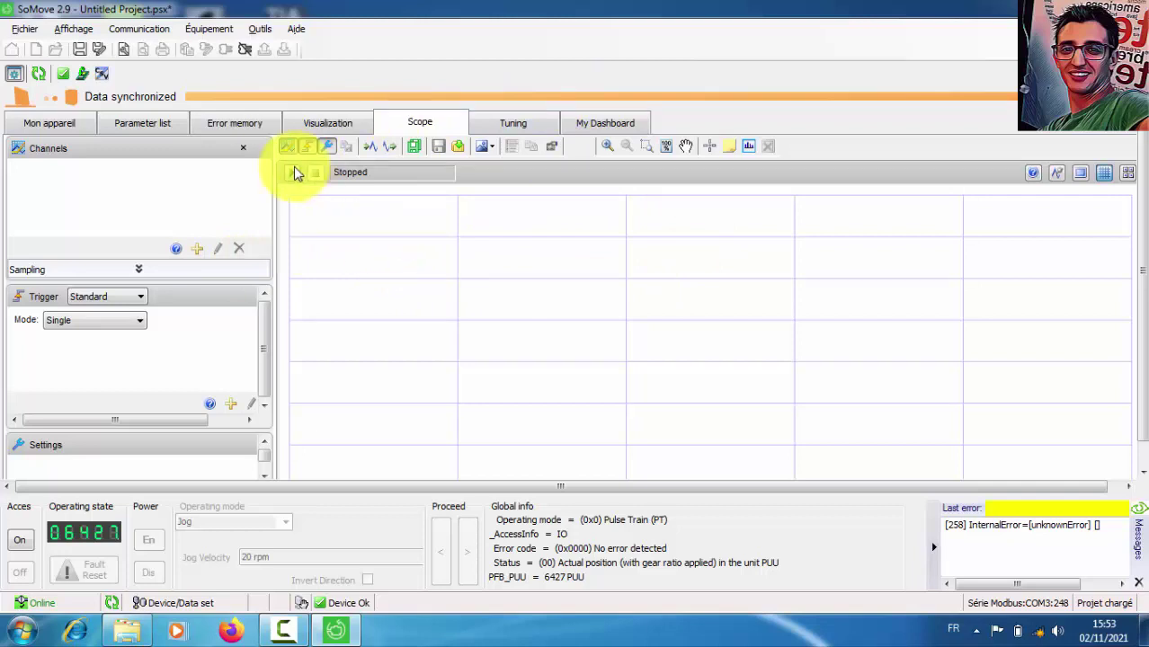
click(113, 178)
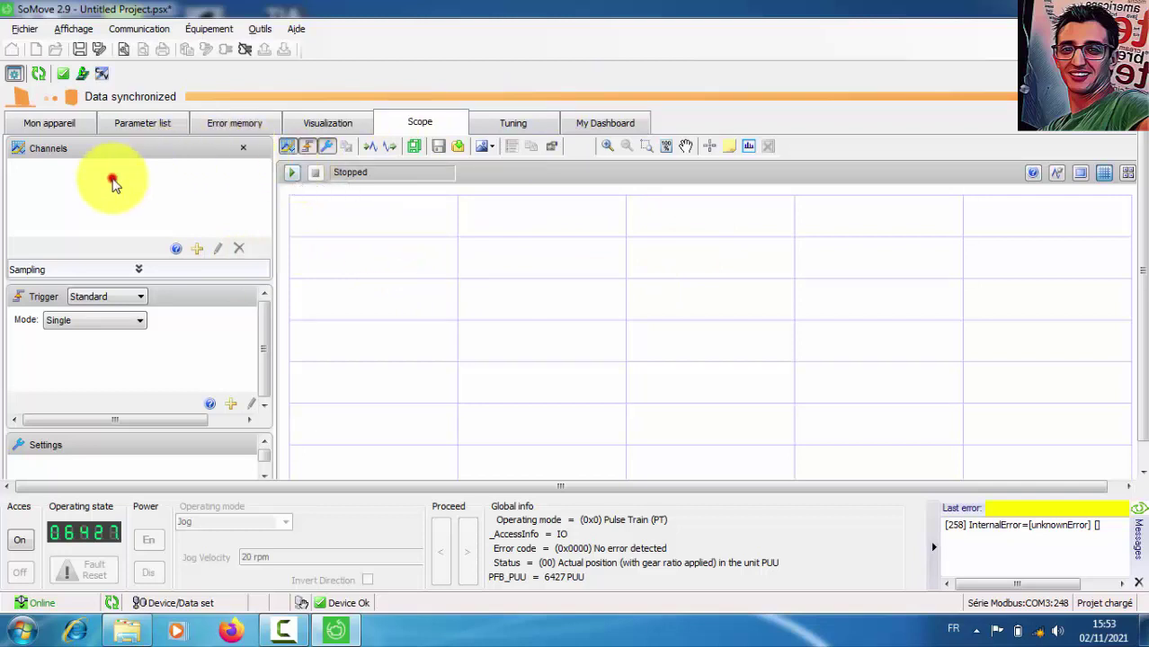
click(197, 250)
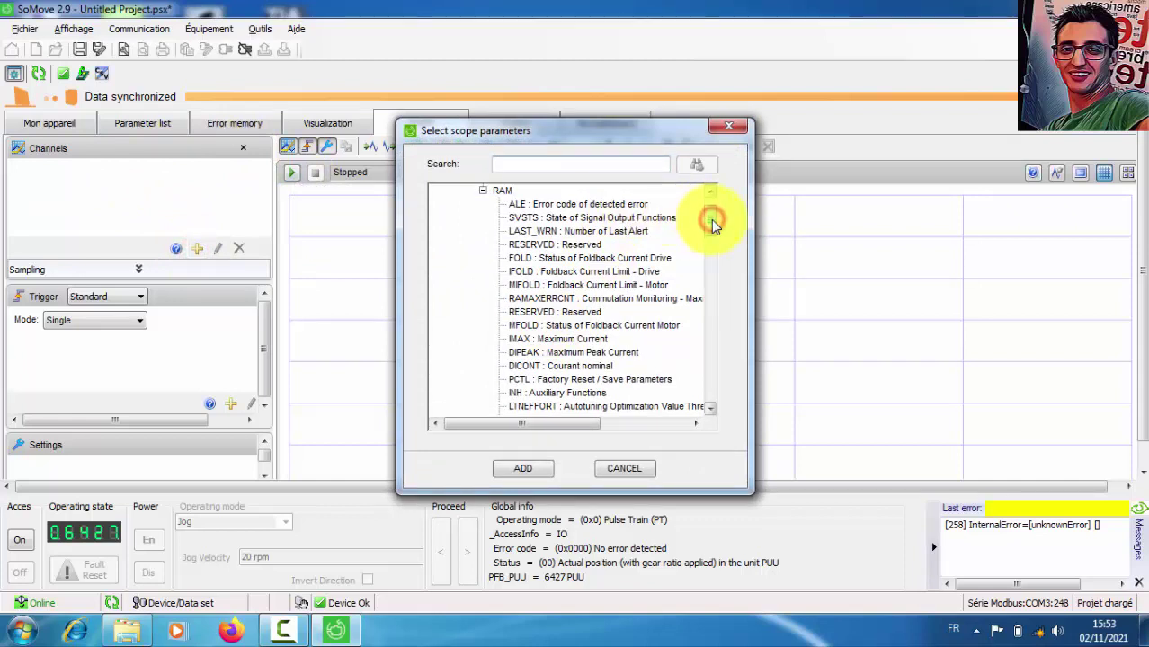
drag(712, 225, 712, 228)
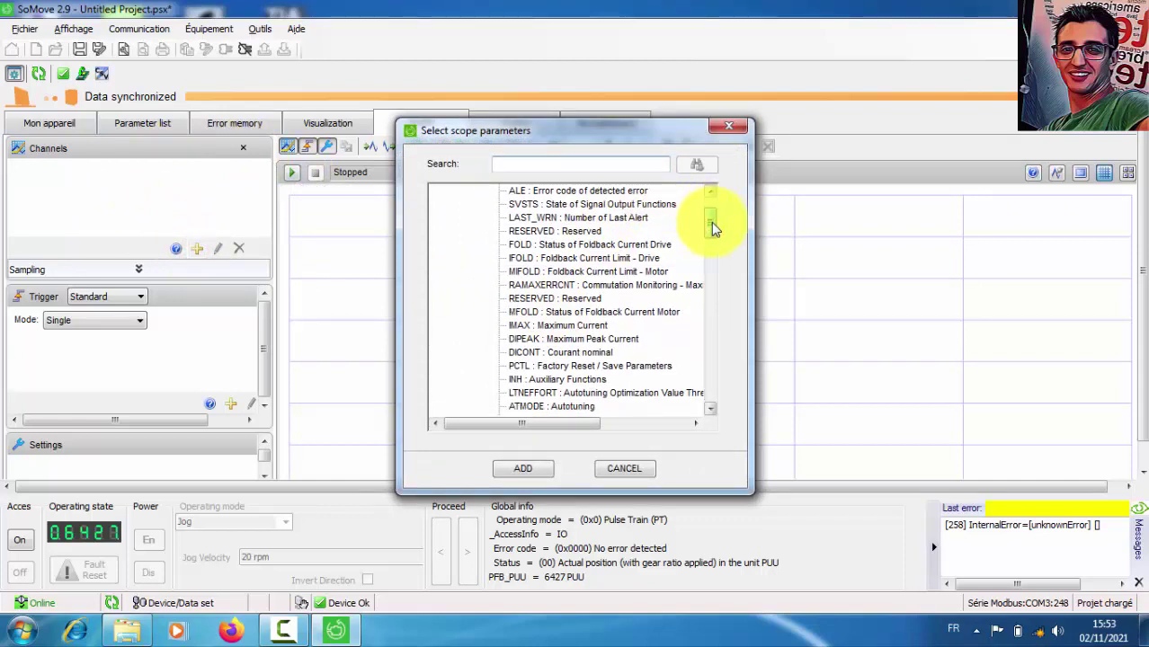
drag(712, 225, 712, 230)
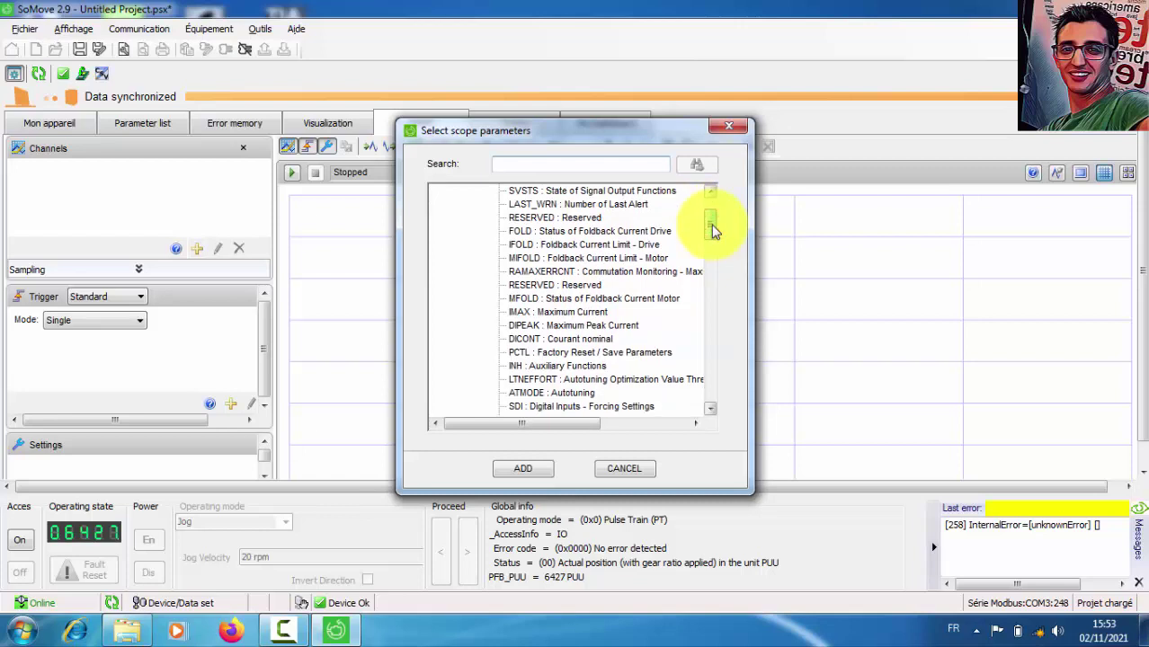
drag(712, 230, 730, 385)
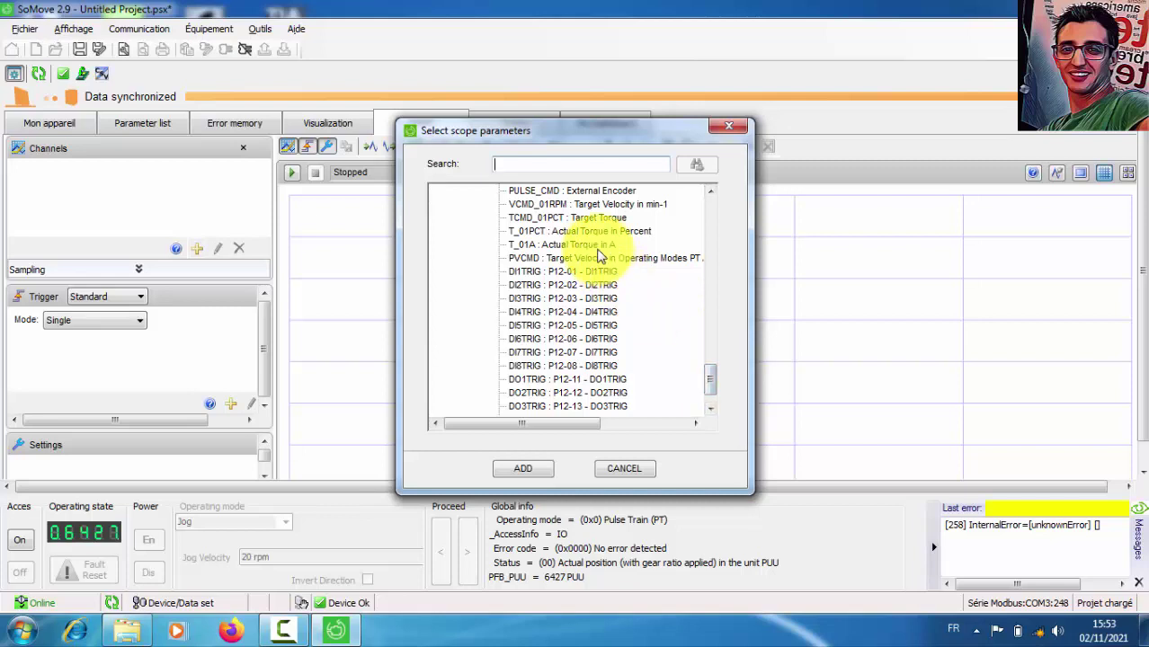
click(597, 247)
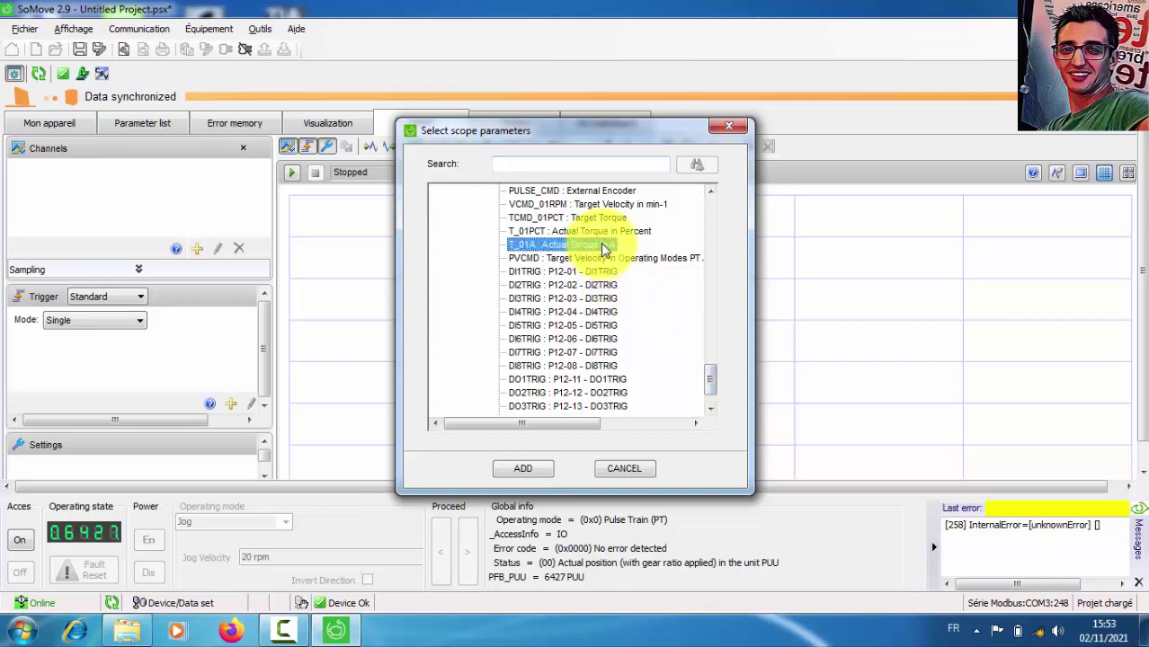
click(606, 232)
double_click(608, 233)
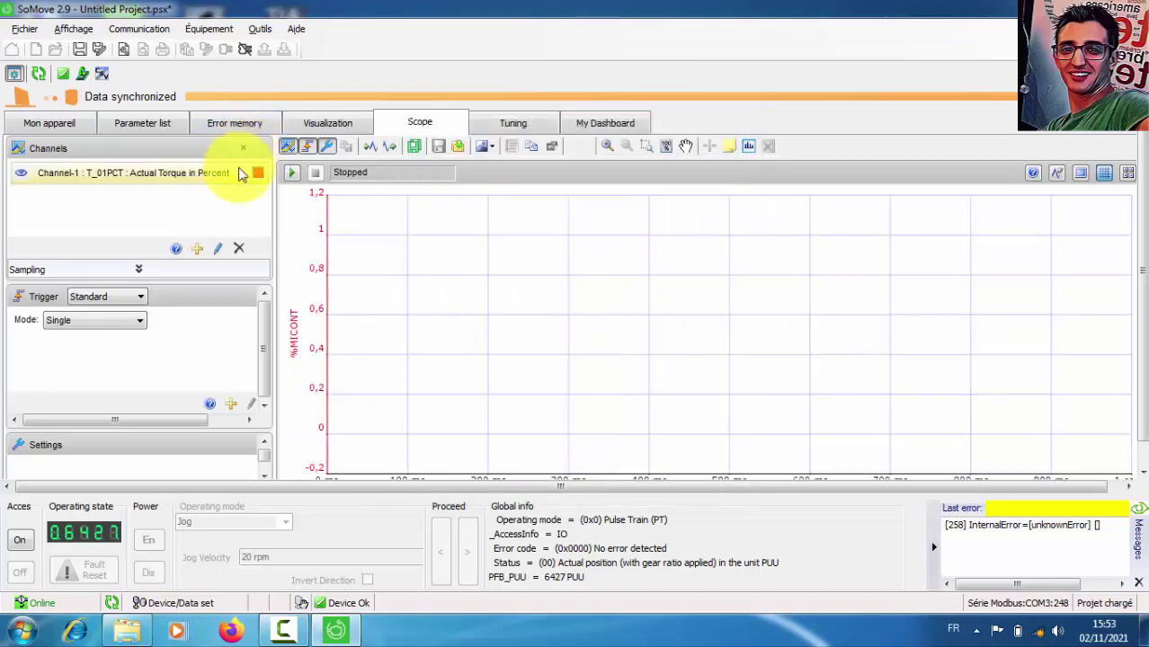
Step: Search the scope parameters for "current" and add LMJR (Ratio of Load Inertia and Motor Inertia) as the second channel
click(196, 249)
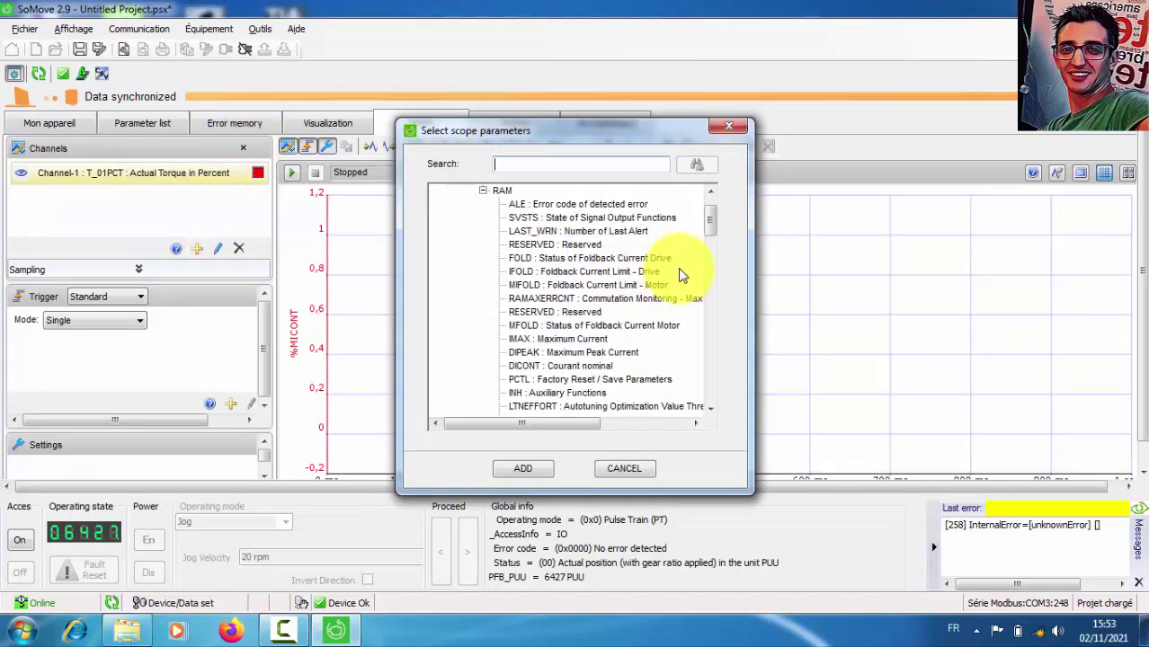
drag(711, 220, 736, 367)
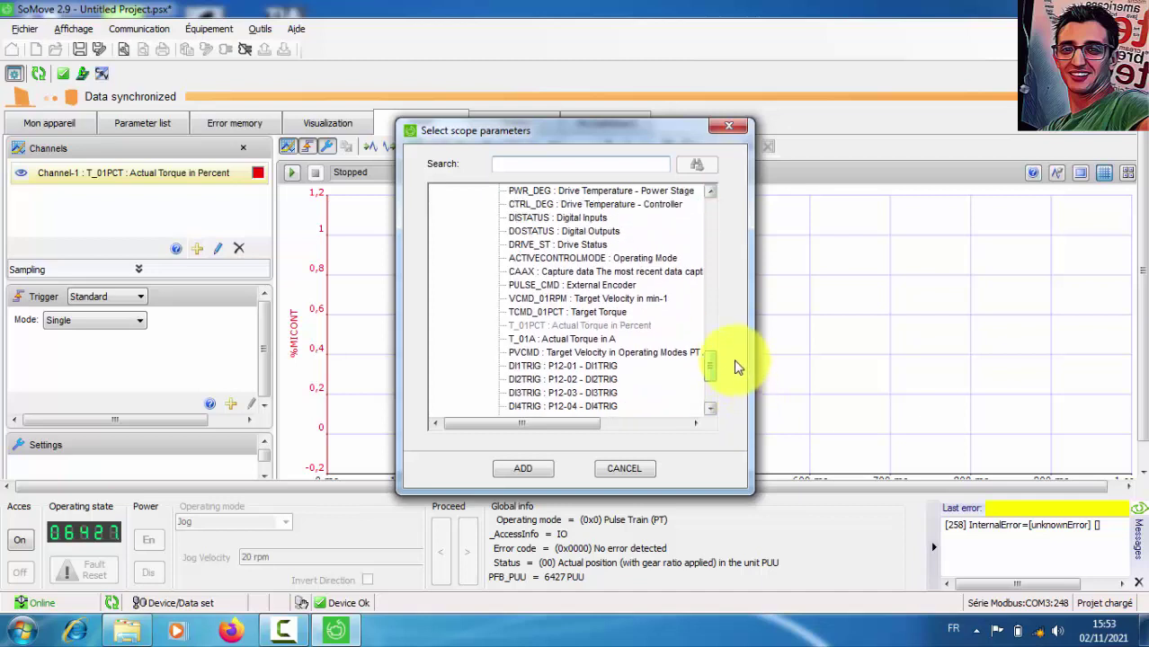
drag(735, 366, 738, 360)
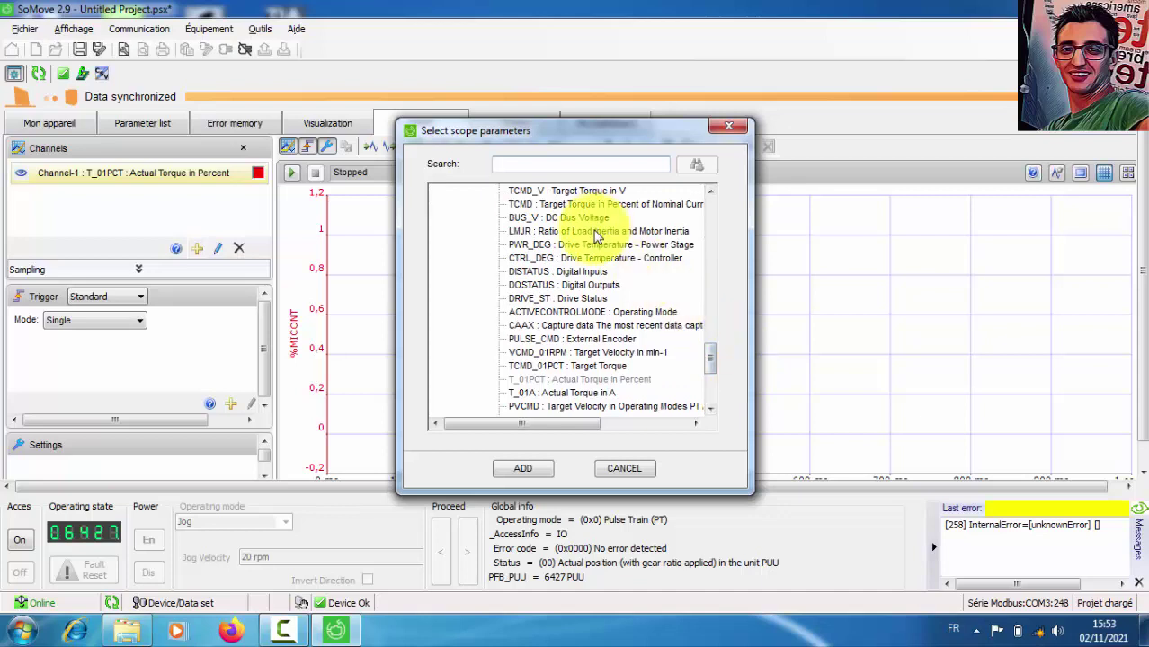
drag(714, 367, 716, 363)
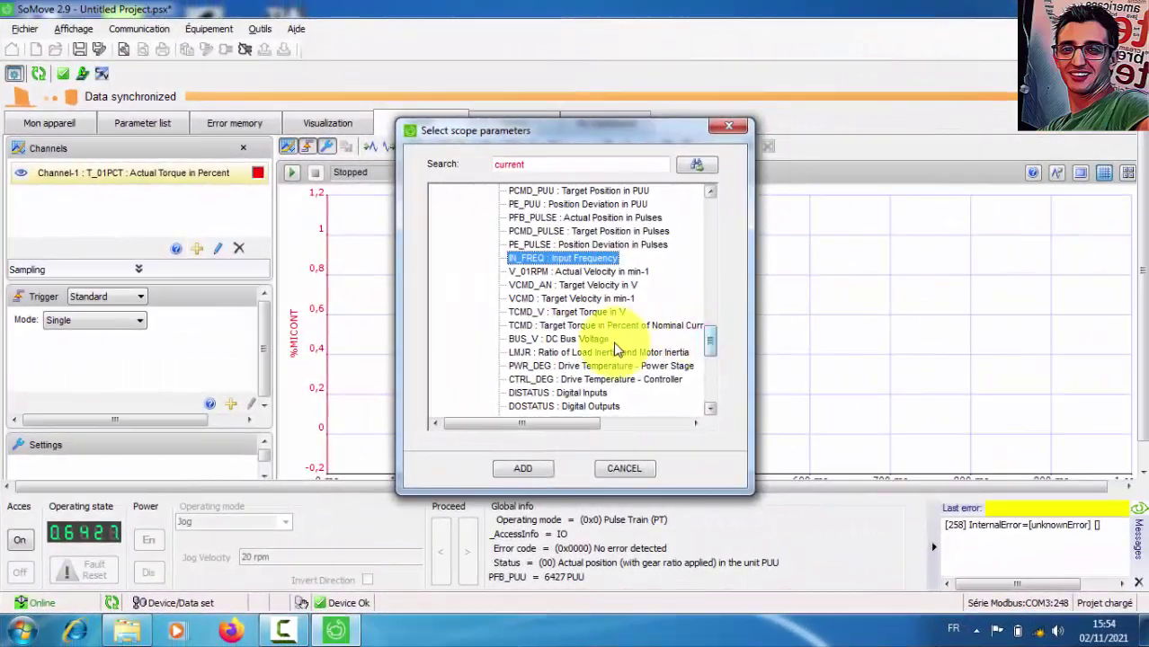
double_click(607, 352)
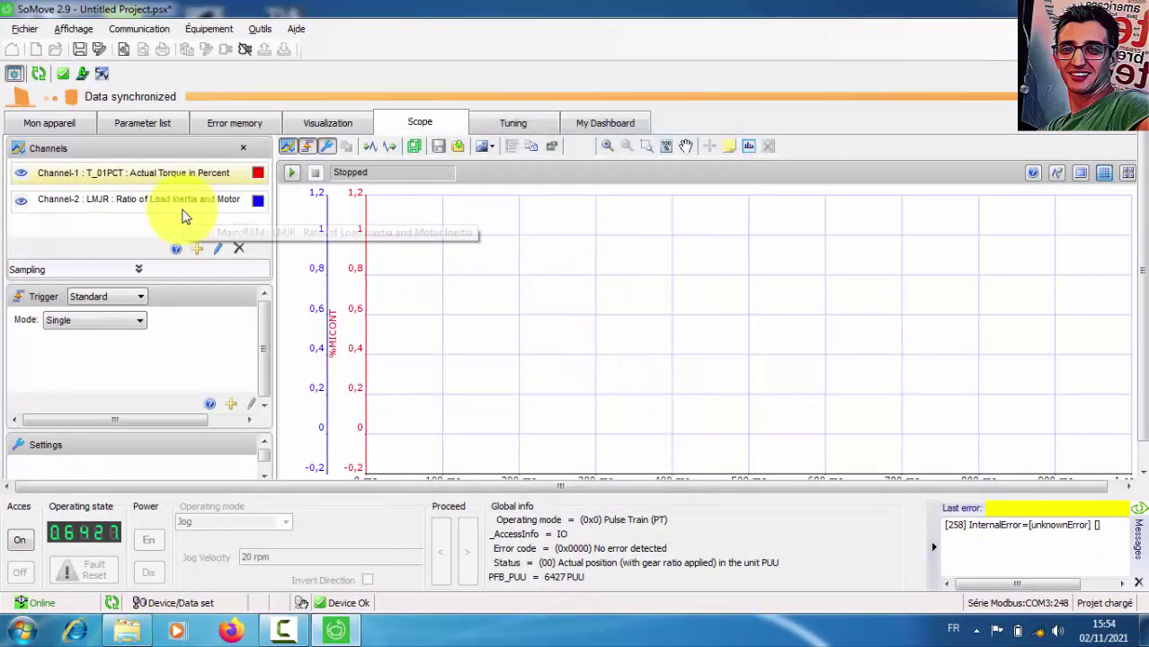
Step: Record a scope trace of the torque and inertia ratio channels and examine the plotted curves
click(295, 176)
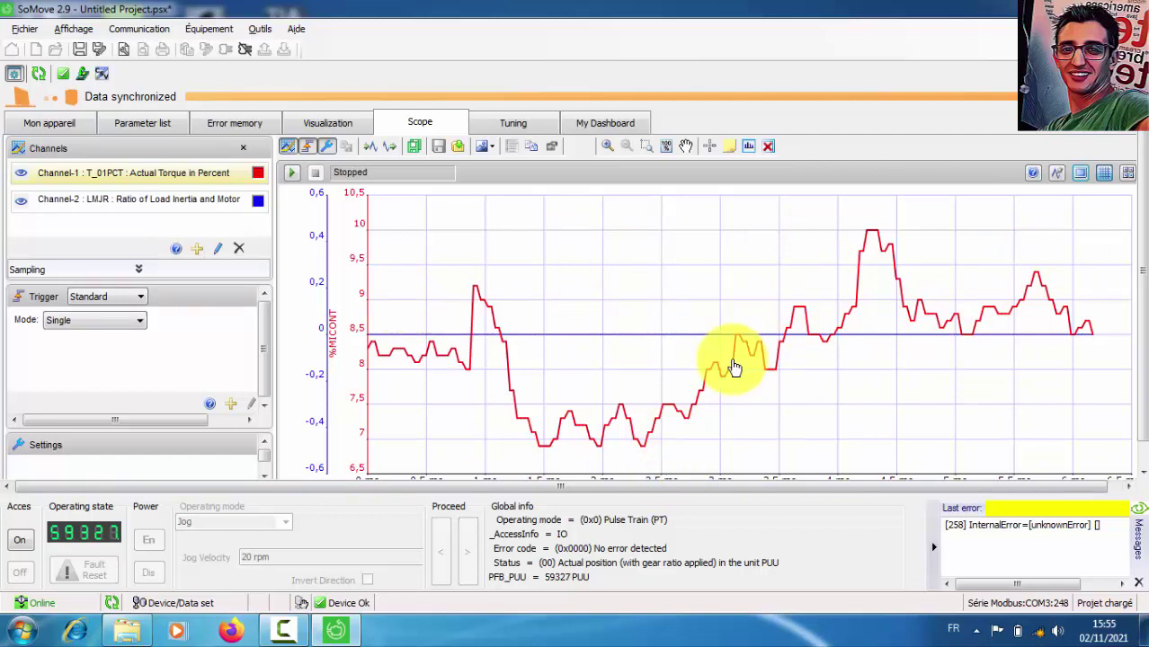
mouse_move(733, 368)
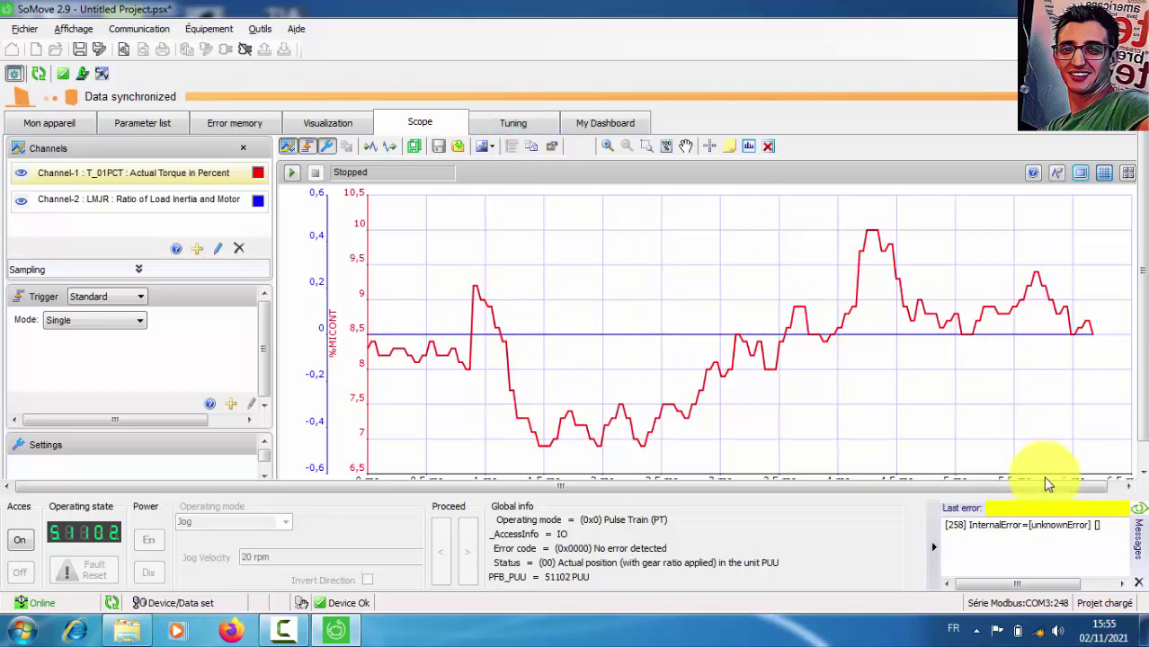
scroll(1143, 414, down, 1)
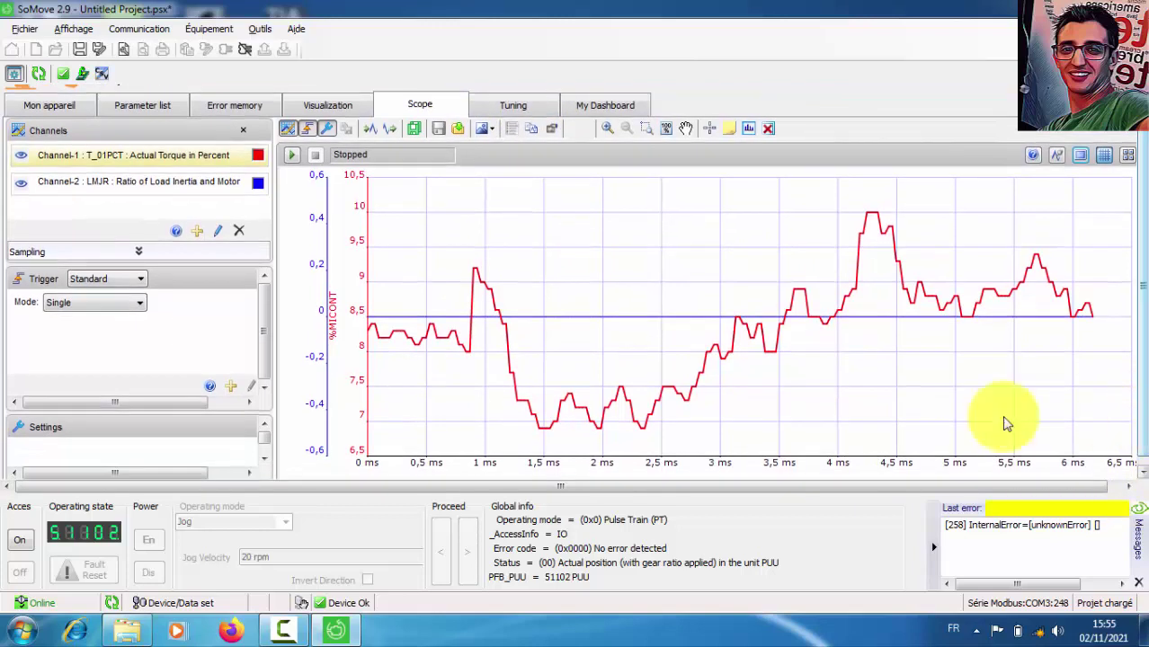
Step: Save the recorded scope trace to the desktop as a PS3 Trace File named untitled
click(390, 131)
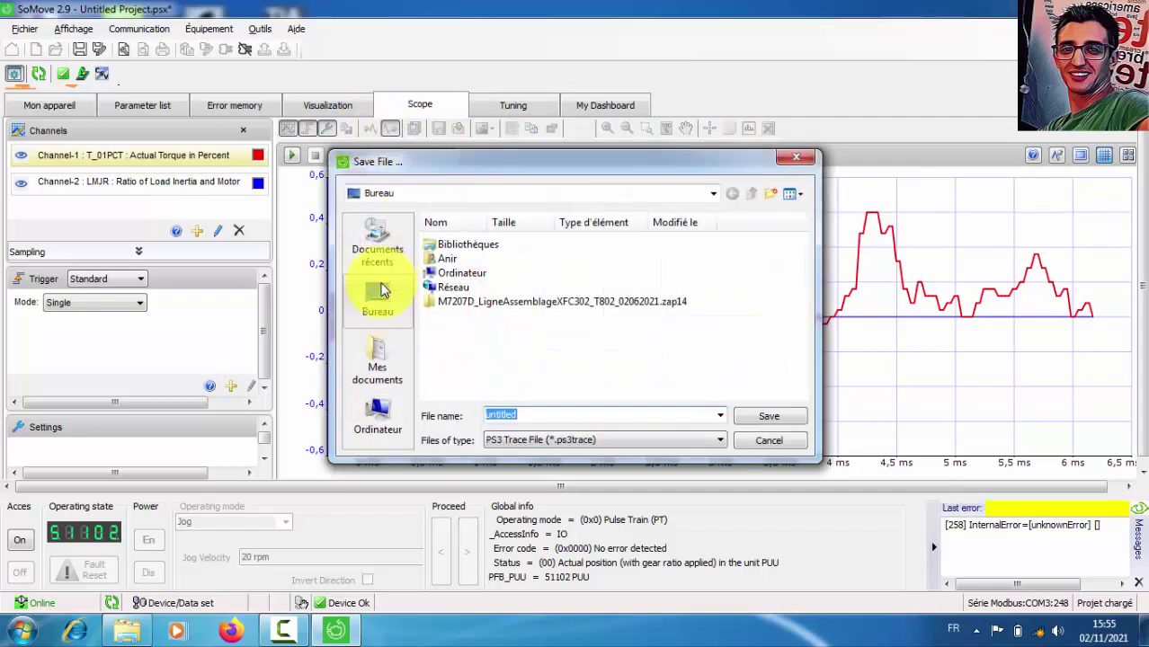
click(381, 288)
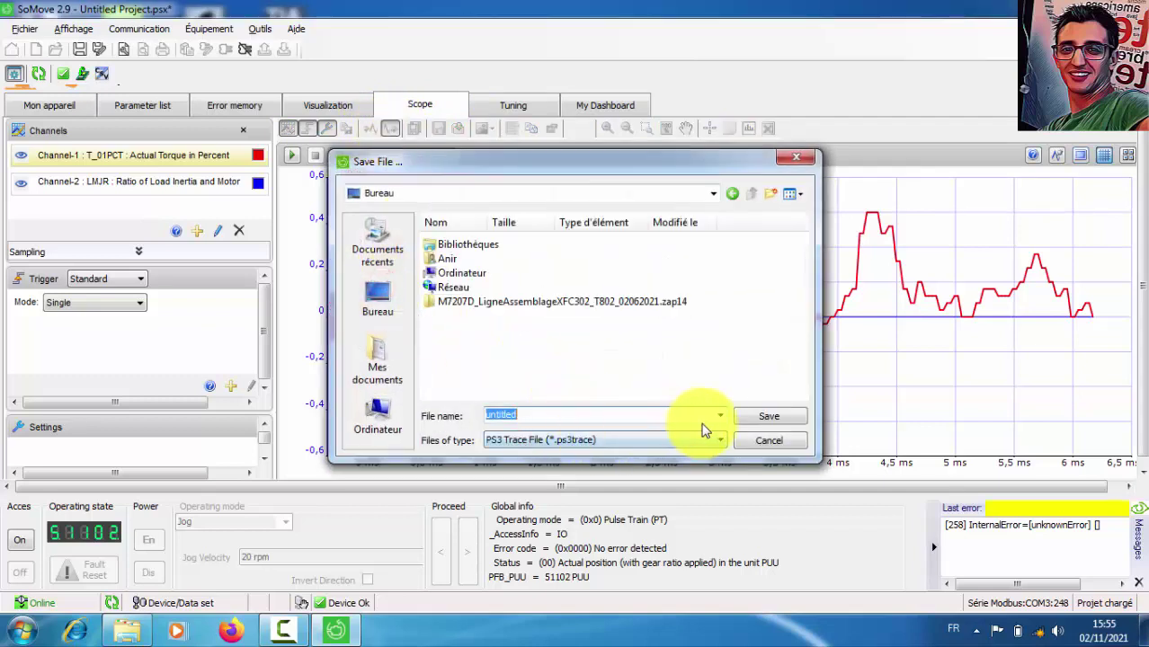
click(747, 421)
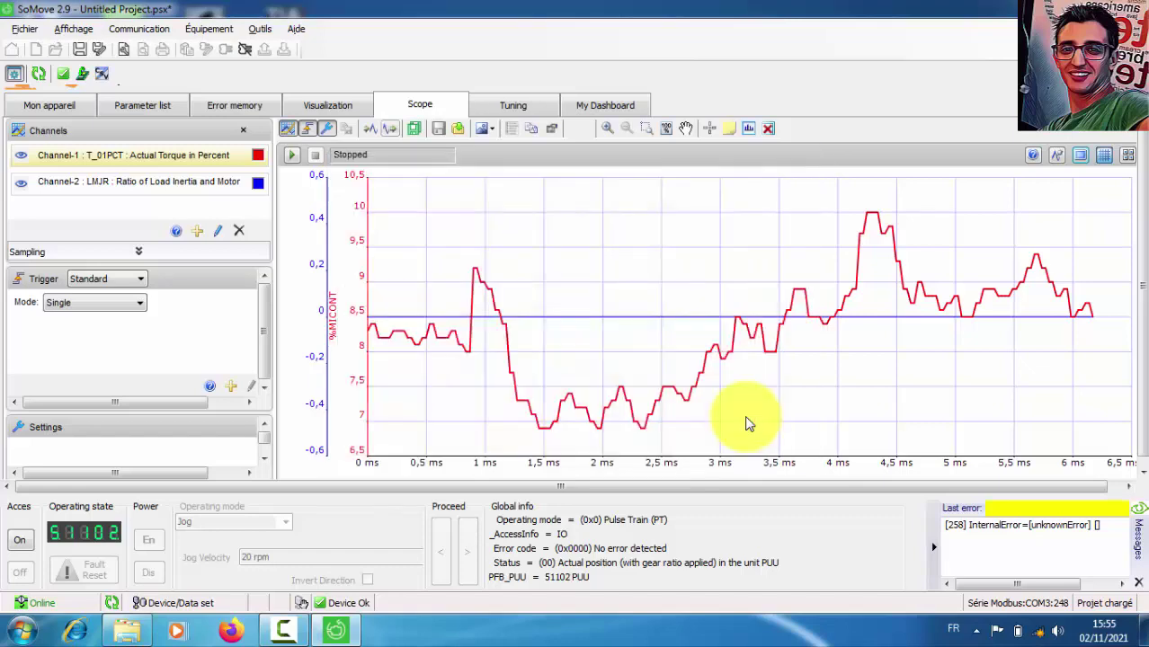
Step: Check the saved untitled trace file on the Windows desktop and return to SoMove
key(super+d)
click(286, 566)
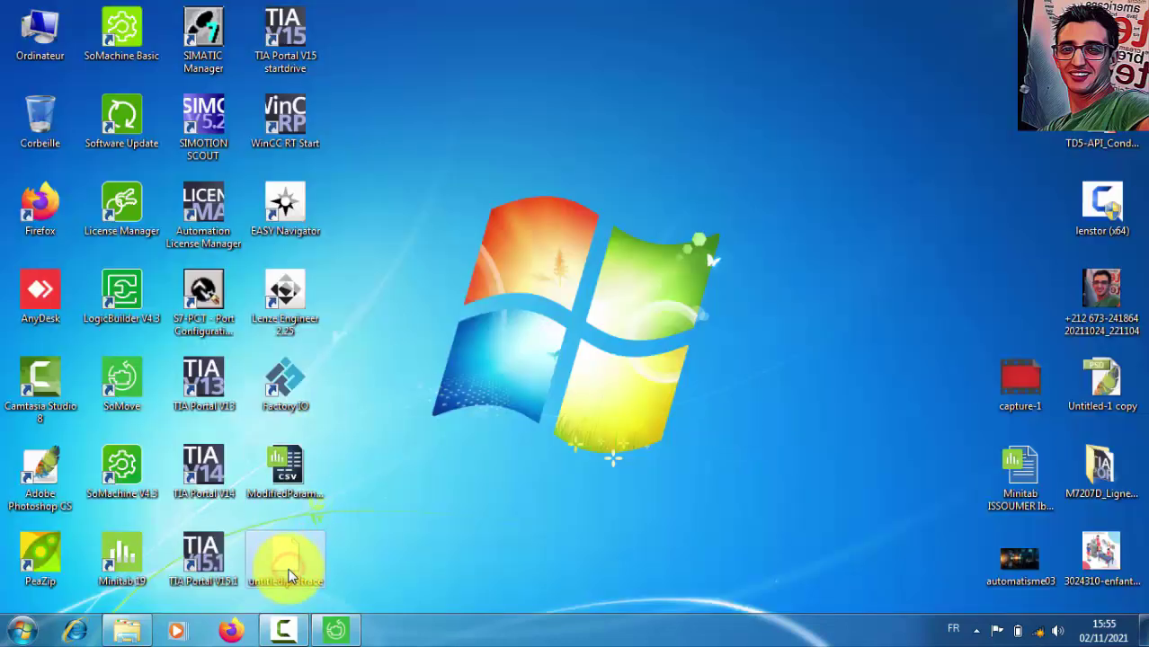
double_click(288, 573)
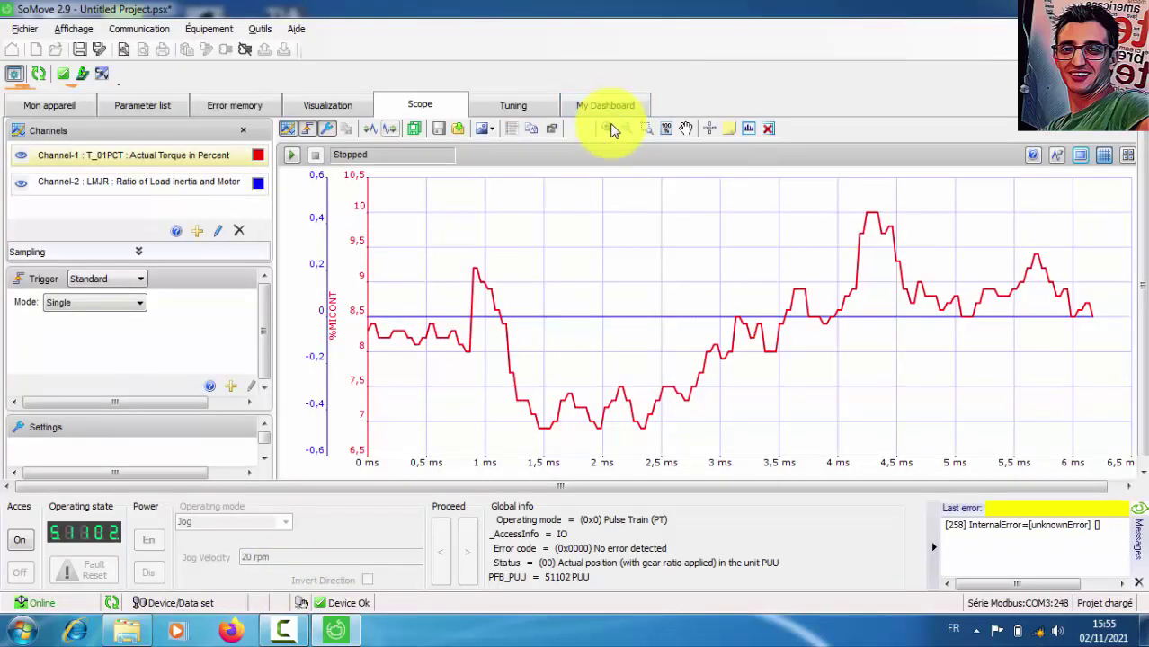
Step: View the available tuning methods, and add the SVSTS and IMAX parameters to the Visualization area of My Dashboard
click(508, 108)
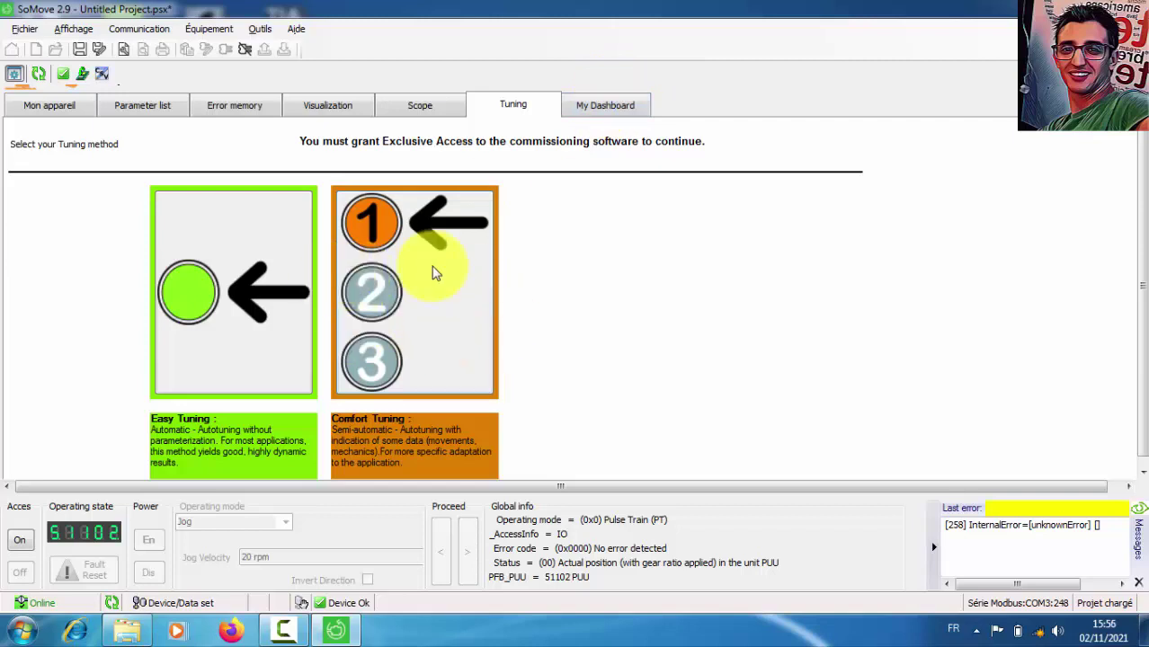
click(603, 108)
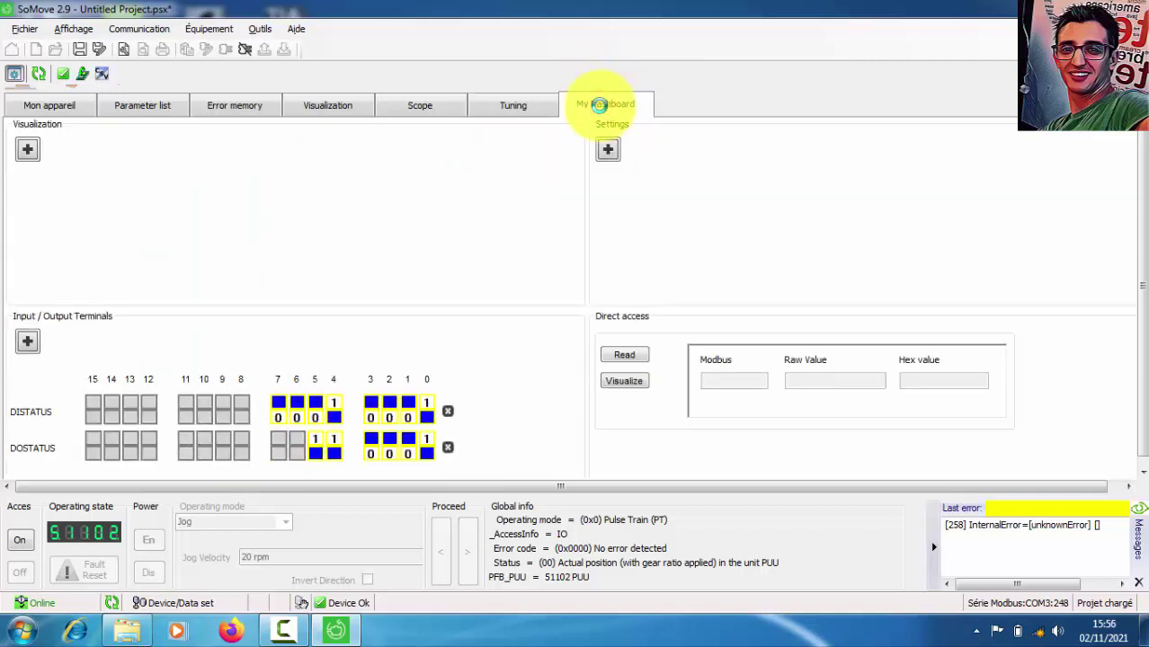
click(25, 148)
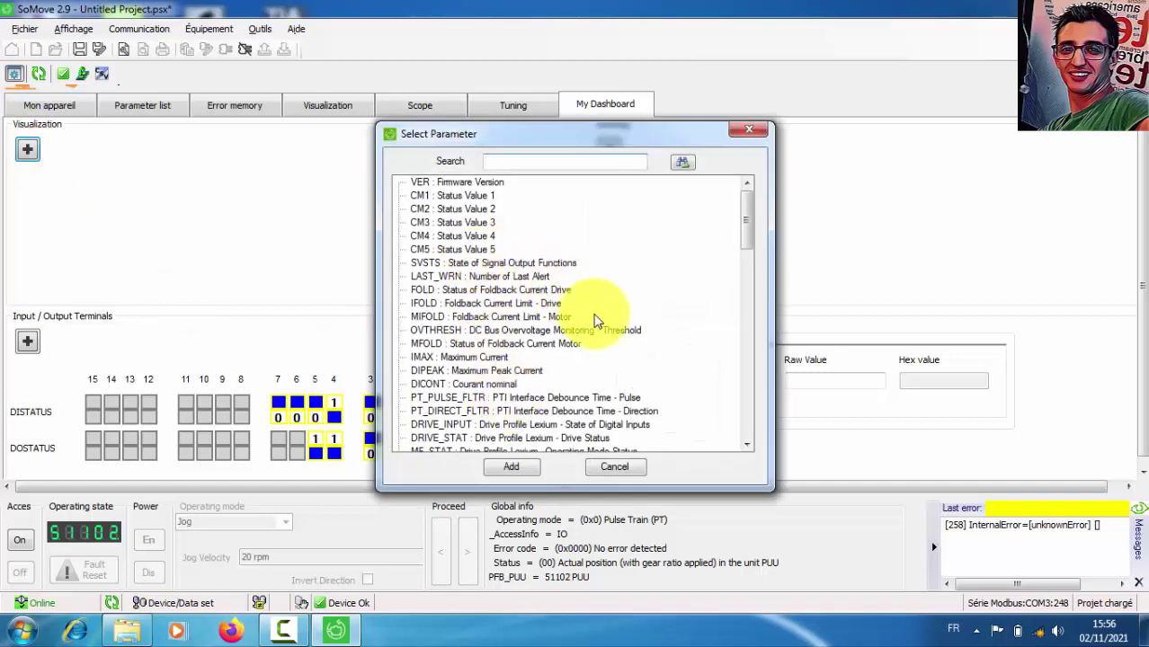
double_click(552, 262)
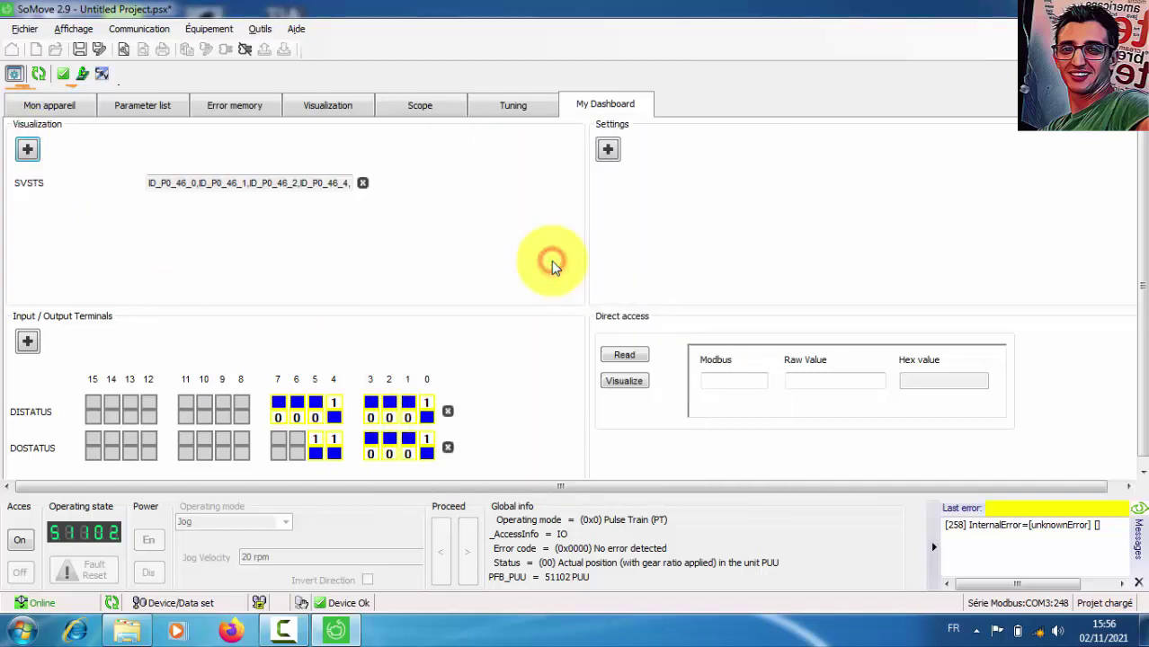
click(25, 150)
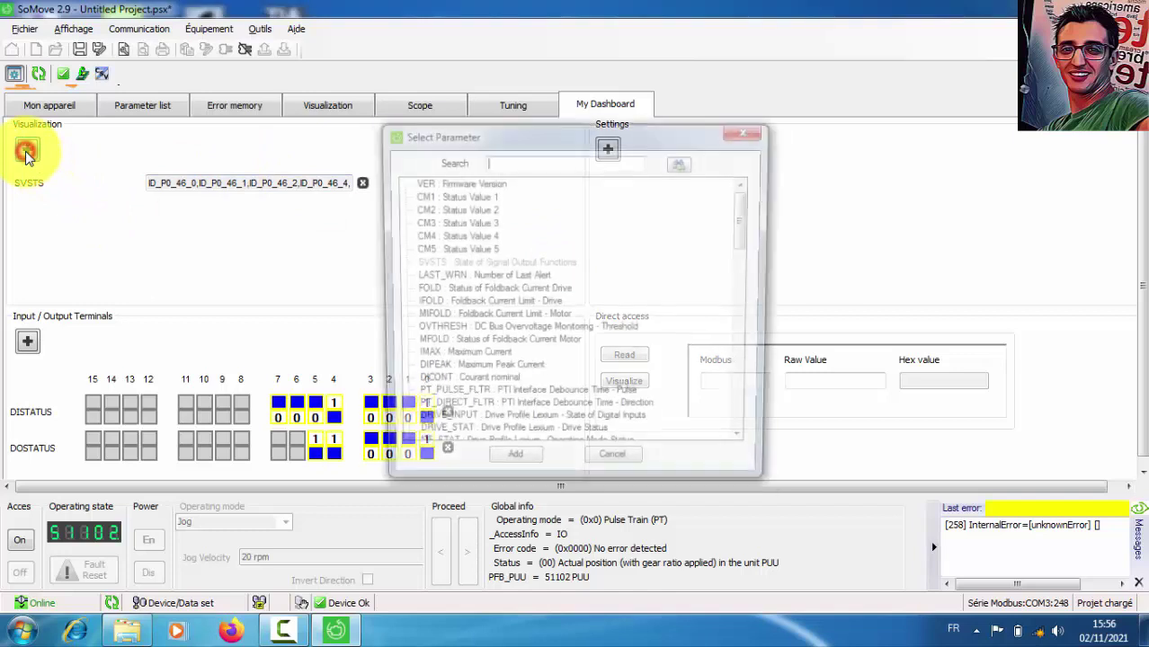
double_click(476, 358)
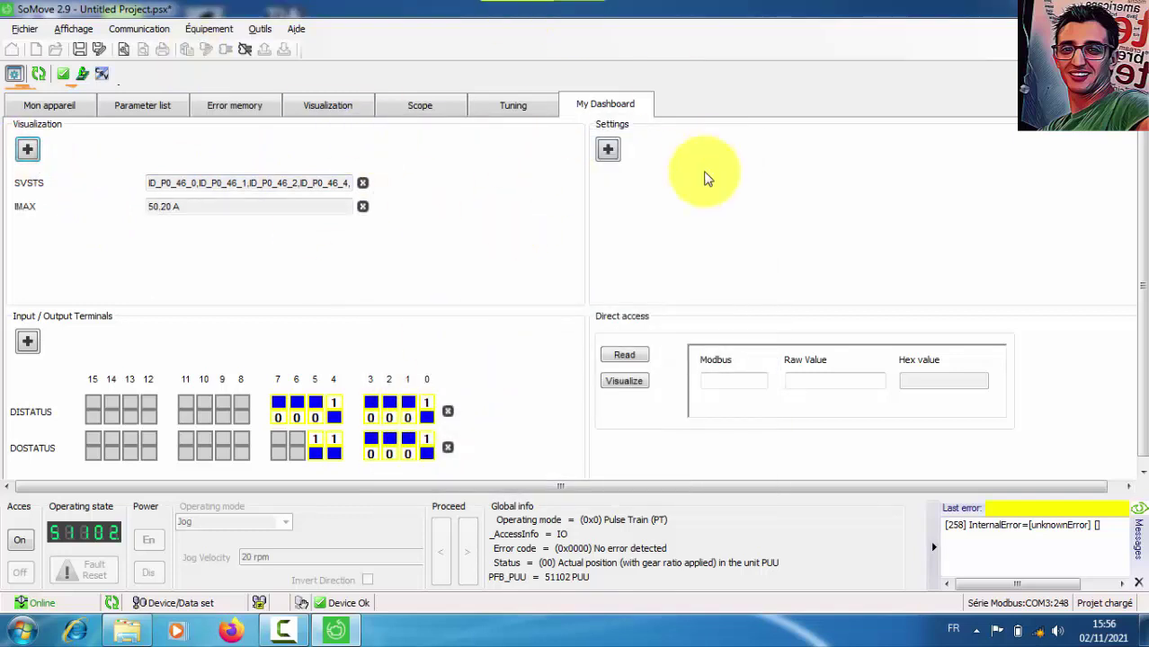
Step: Disconnect from the drive and close the untitled project without saving its changes
click(50, 107)
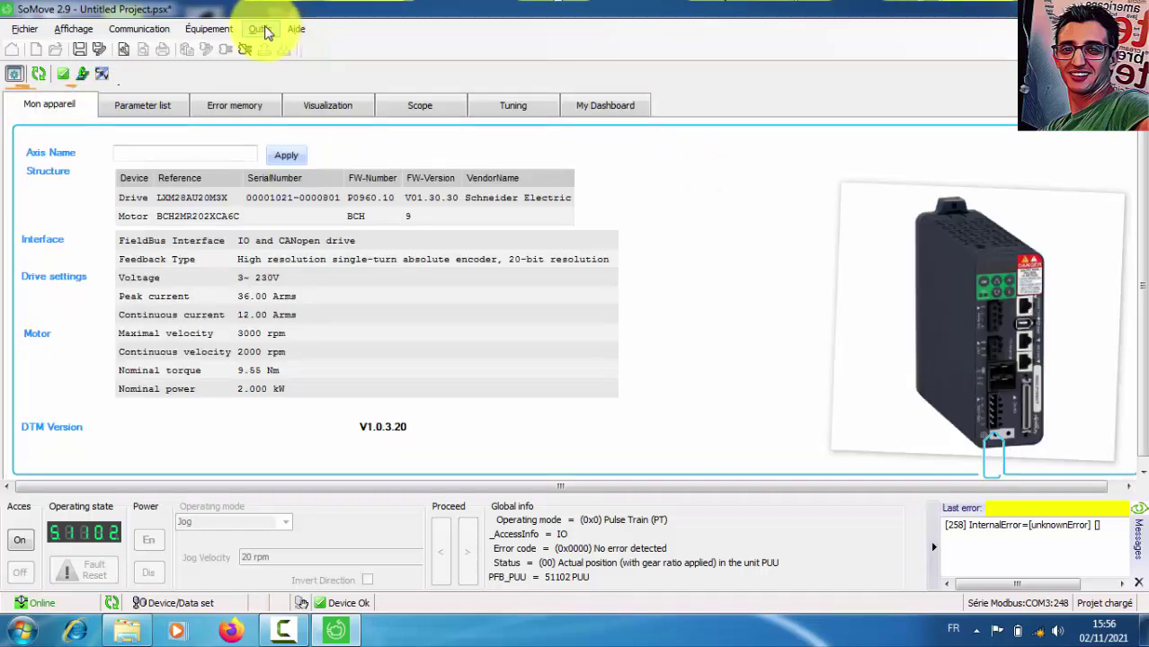
click(239, 54)
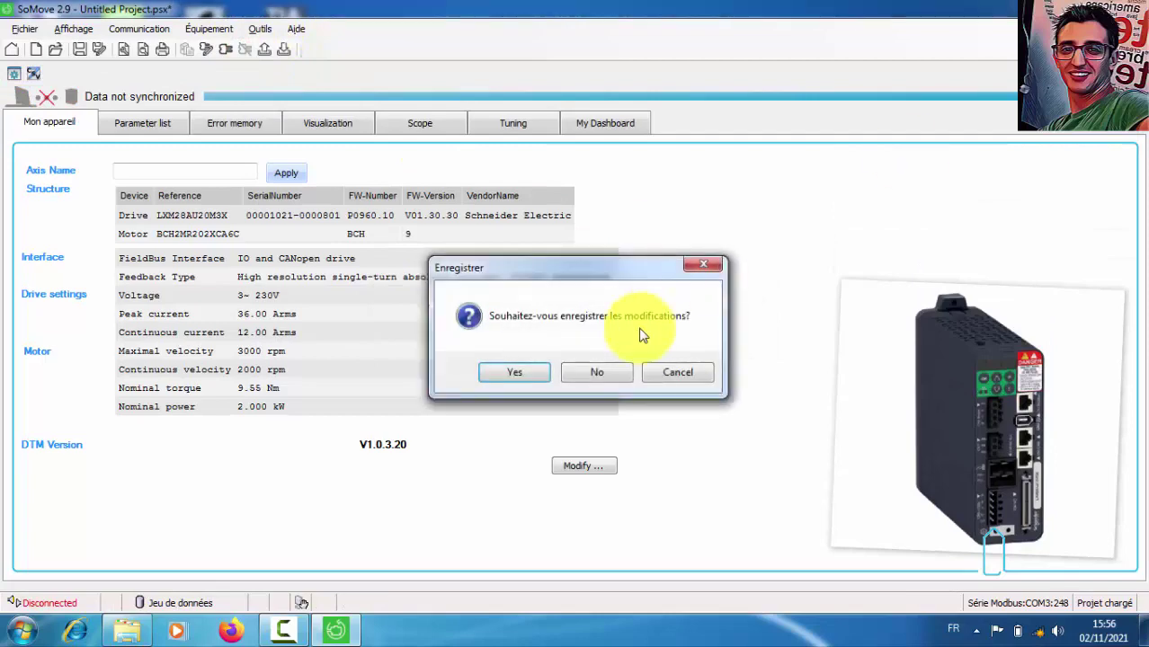
click(598, 372)
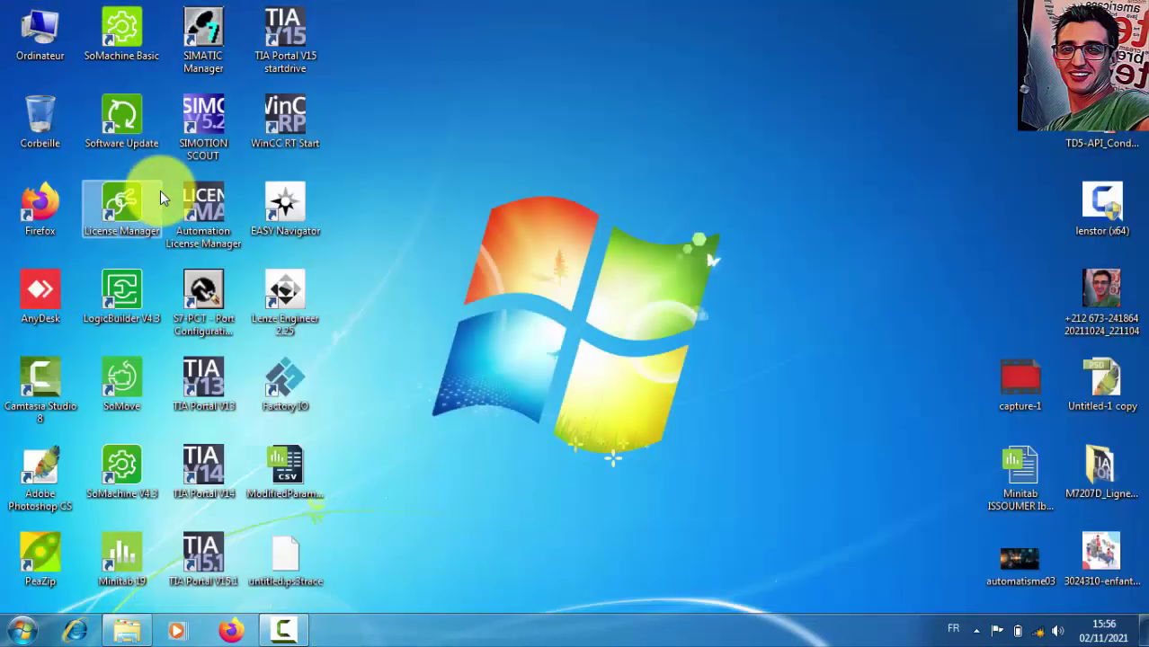
Step: Reopen SoMove, rescan the Modbus serial network for devices, and apply the detected Lexium 28 as the connection
click(119, 466)
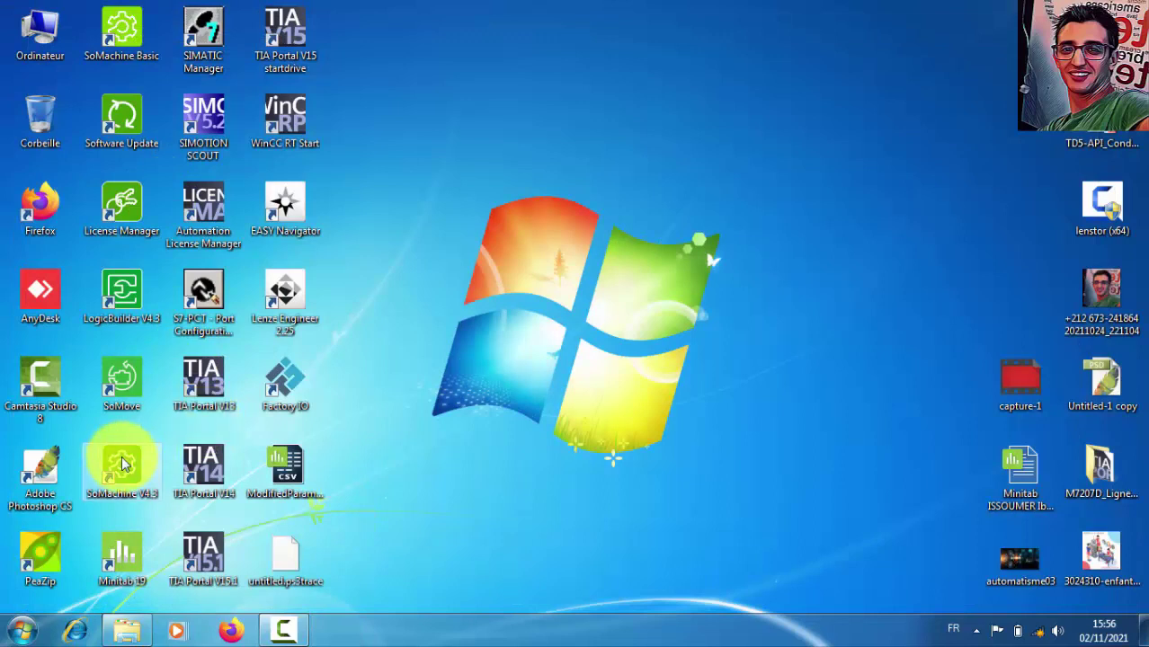
click(123, 409)
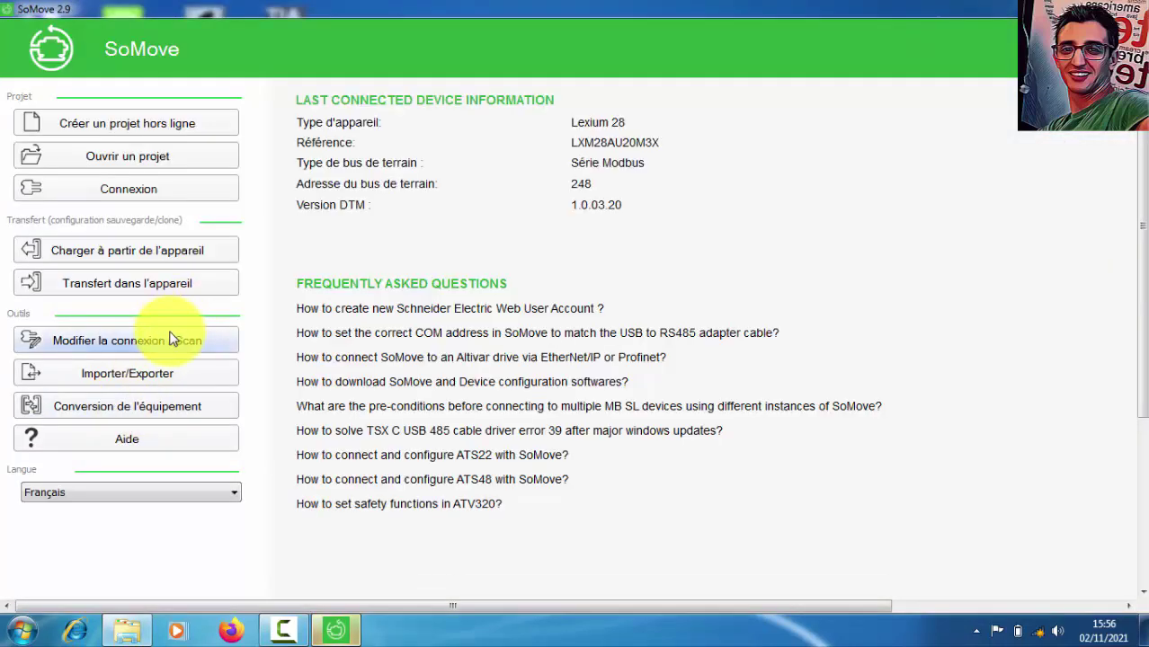
click(166, 344)
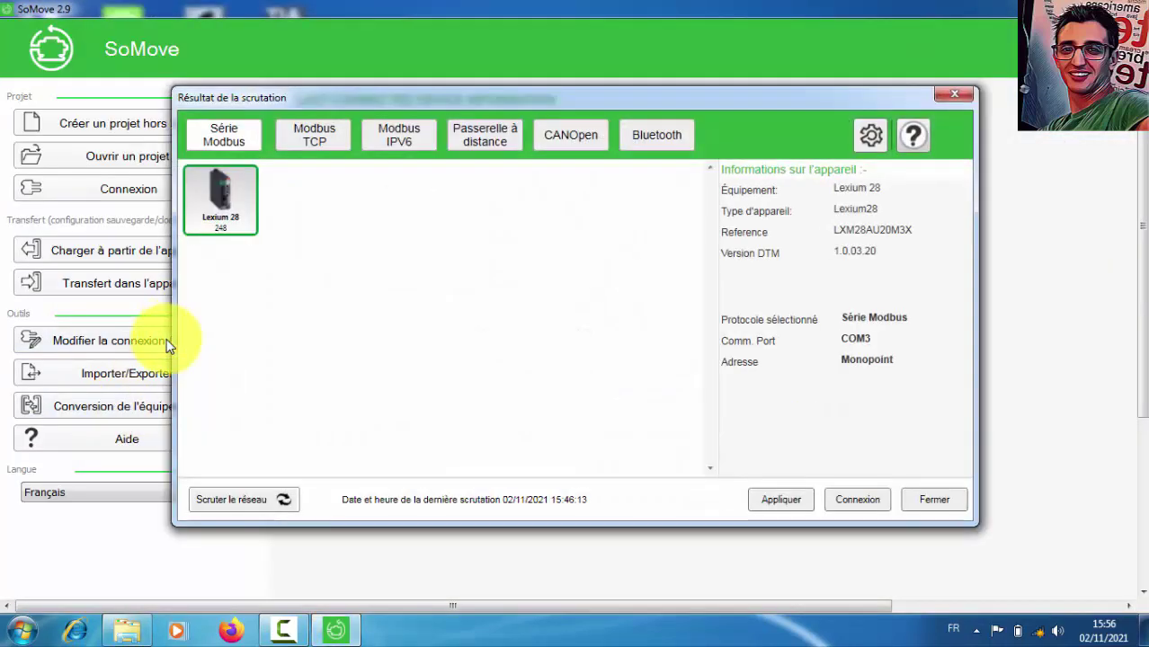
click(254, 502)
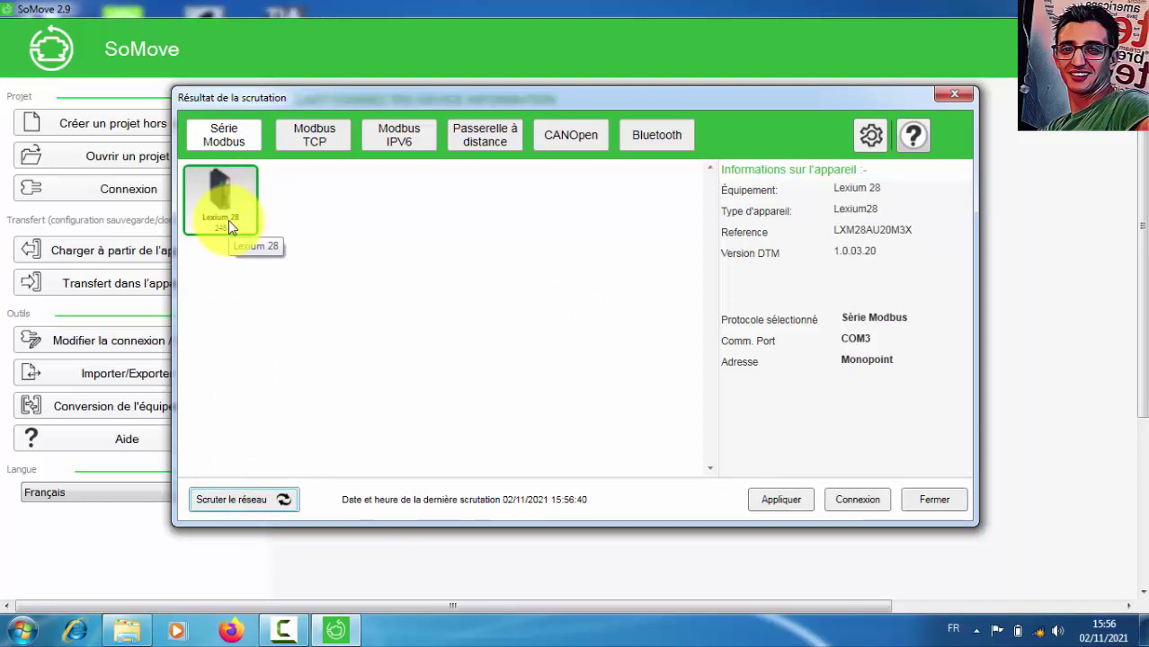
click(269, 501)
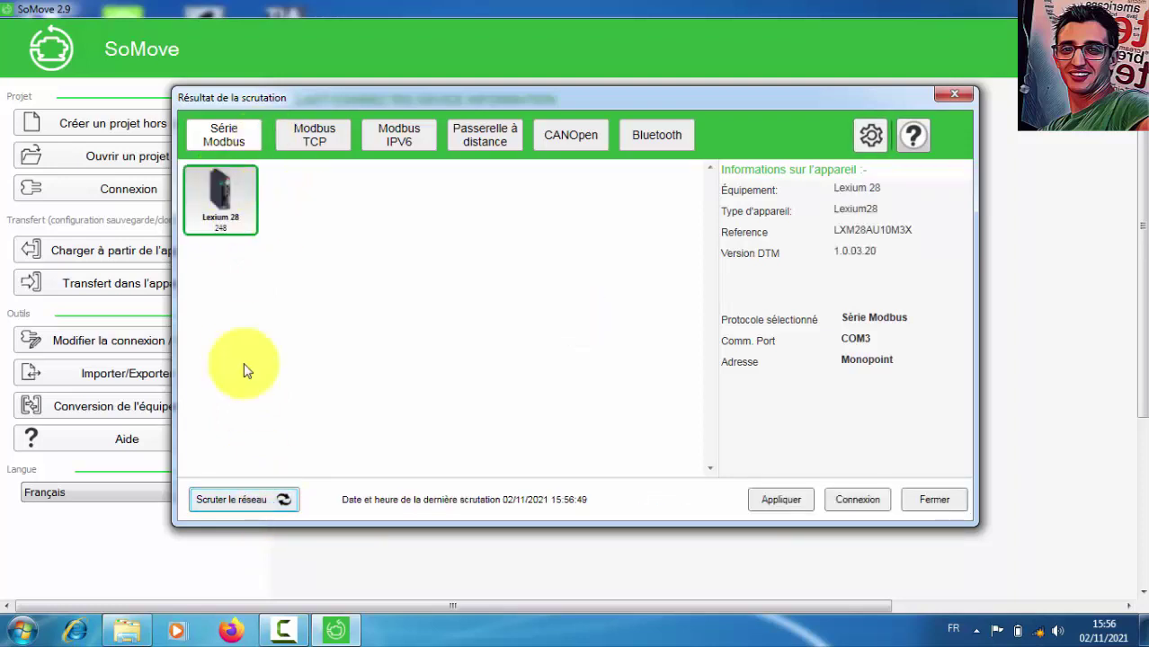
click(243, 498)
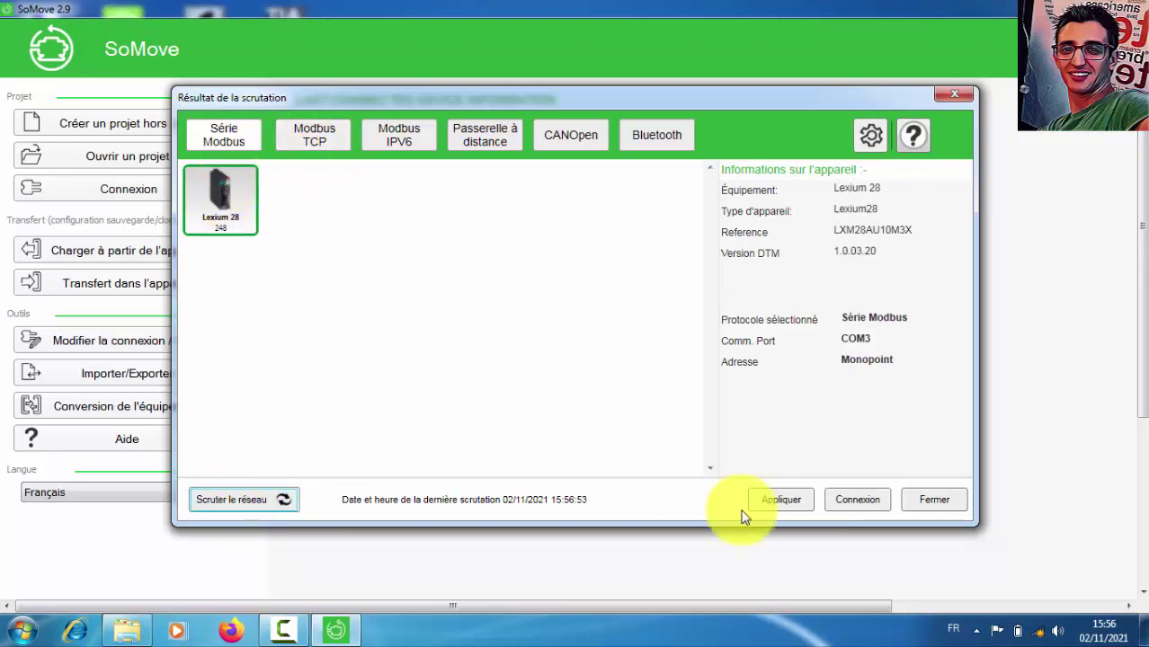
click(802, 499)
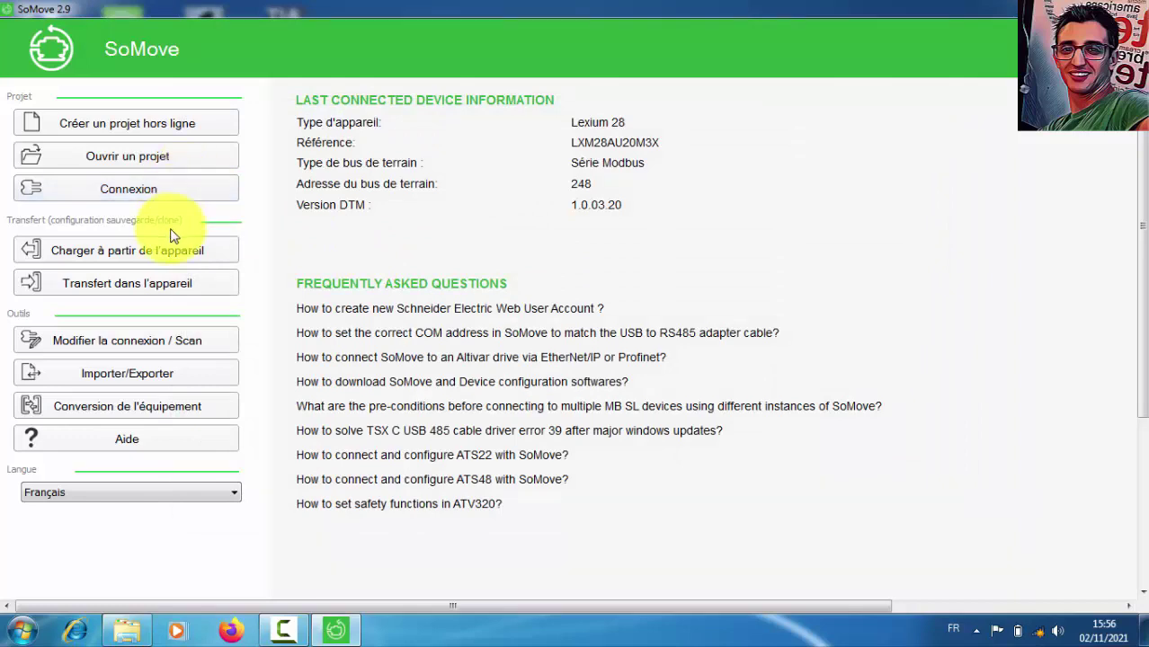
Step: Load the configuration from the device and save it to the desktop as a SoMove project named lxm28A
click(119, 252)
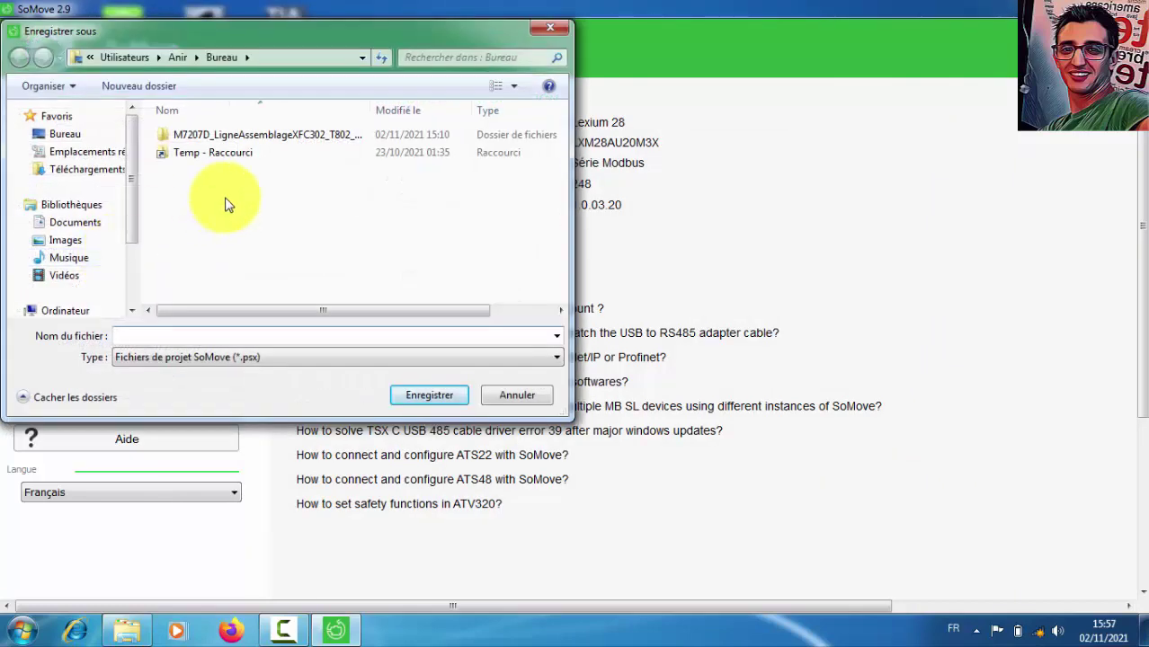
text(lxm28A)
click(429, 395)
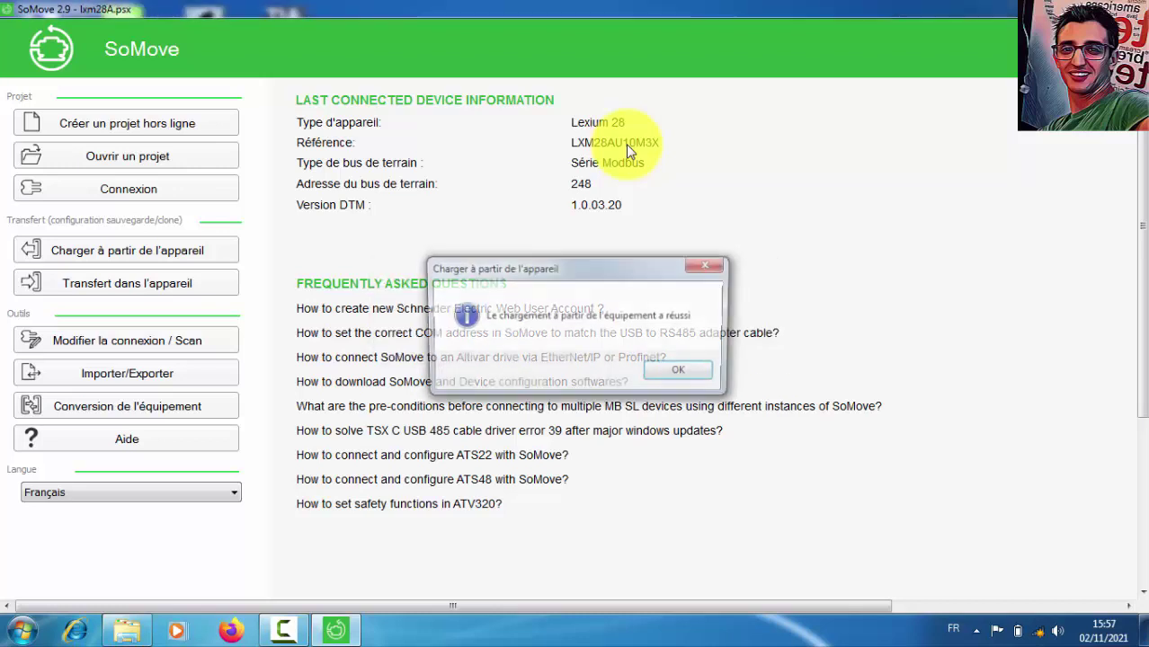
click(669, 373)
Step: Open the lxm28A project file from the Windows desktop in SoMove
key(super+d)
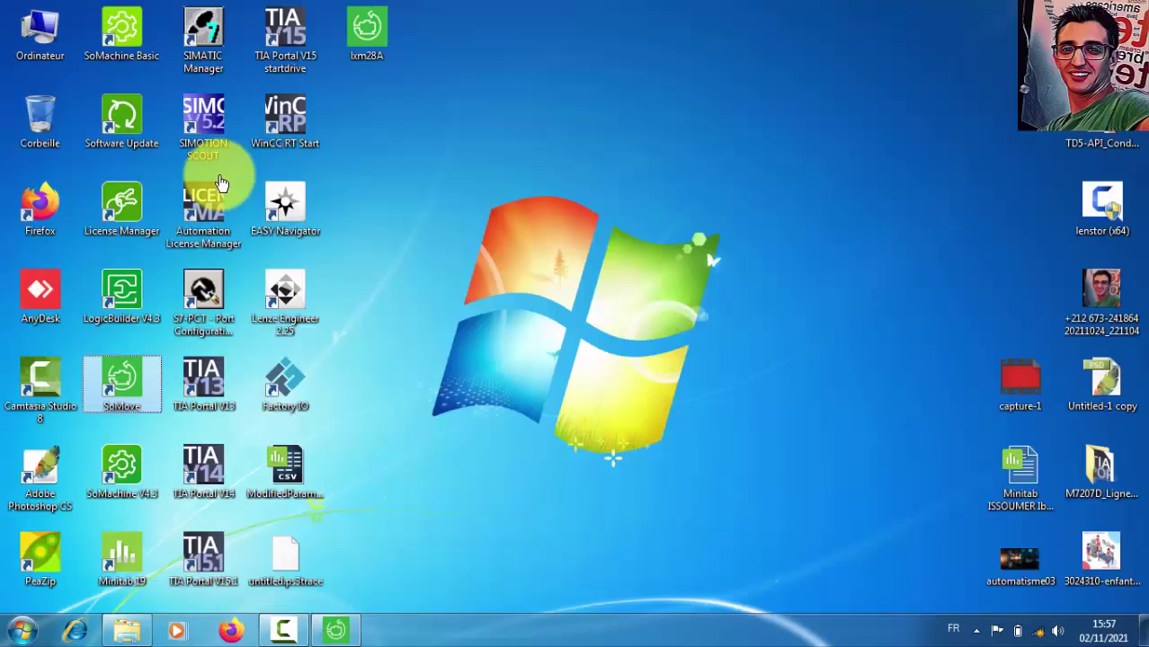
click(366, 37)
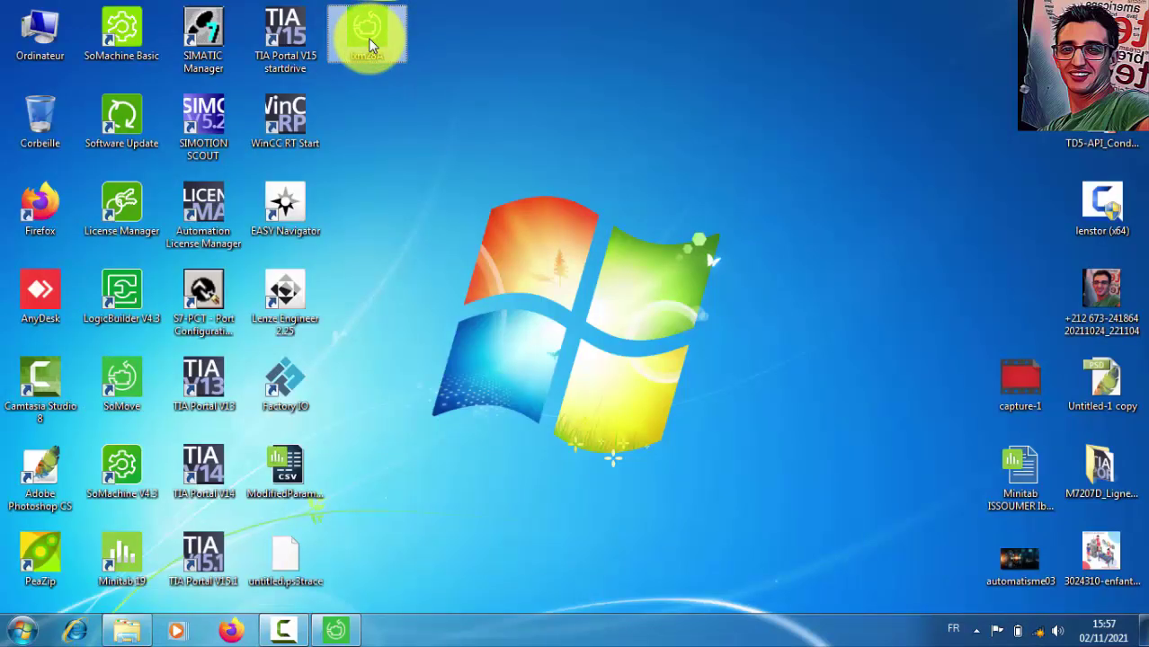
click(340, 627)
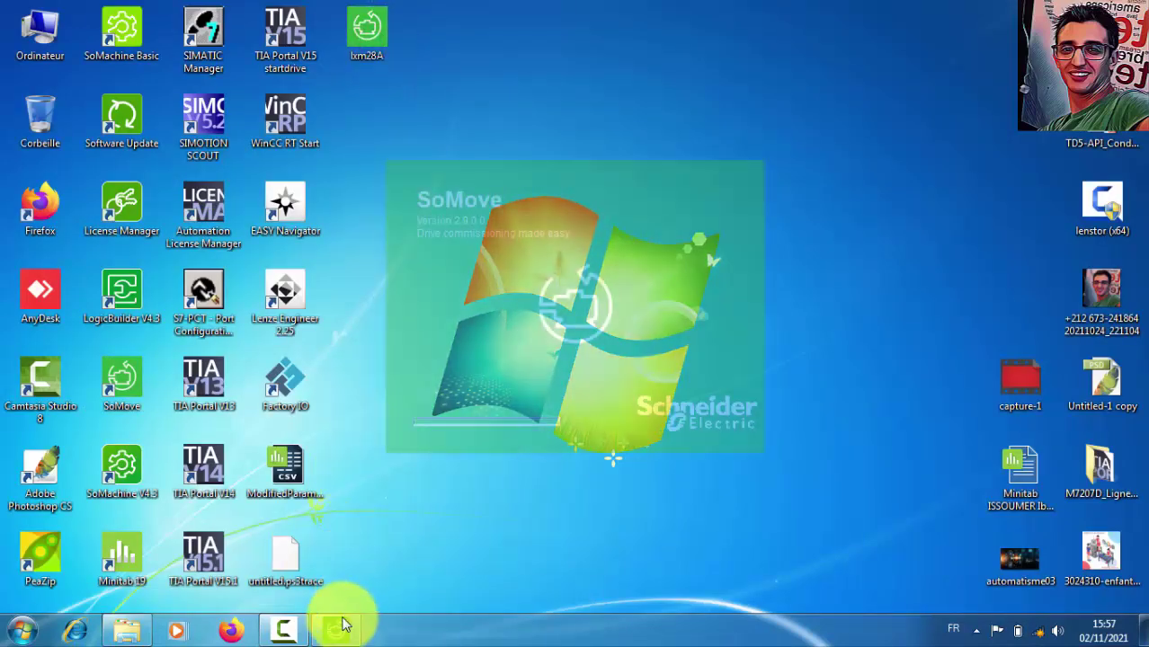
mouse_move(342, 627)
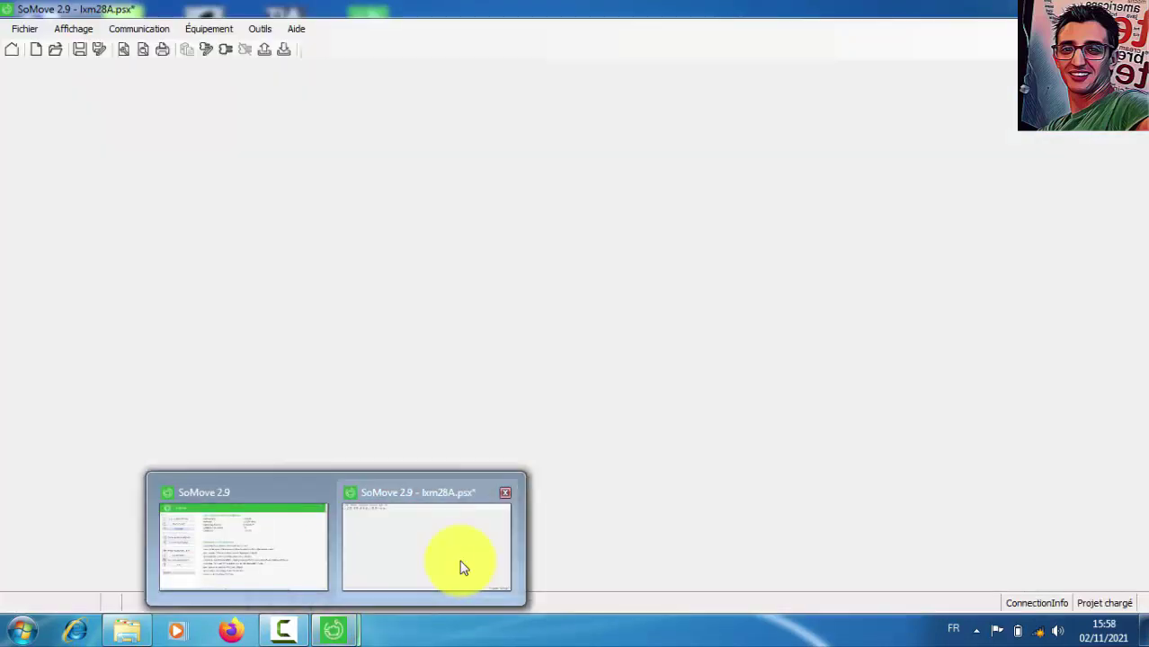
click(460, 567)
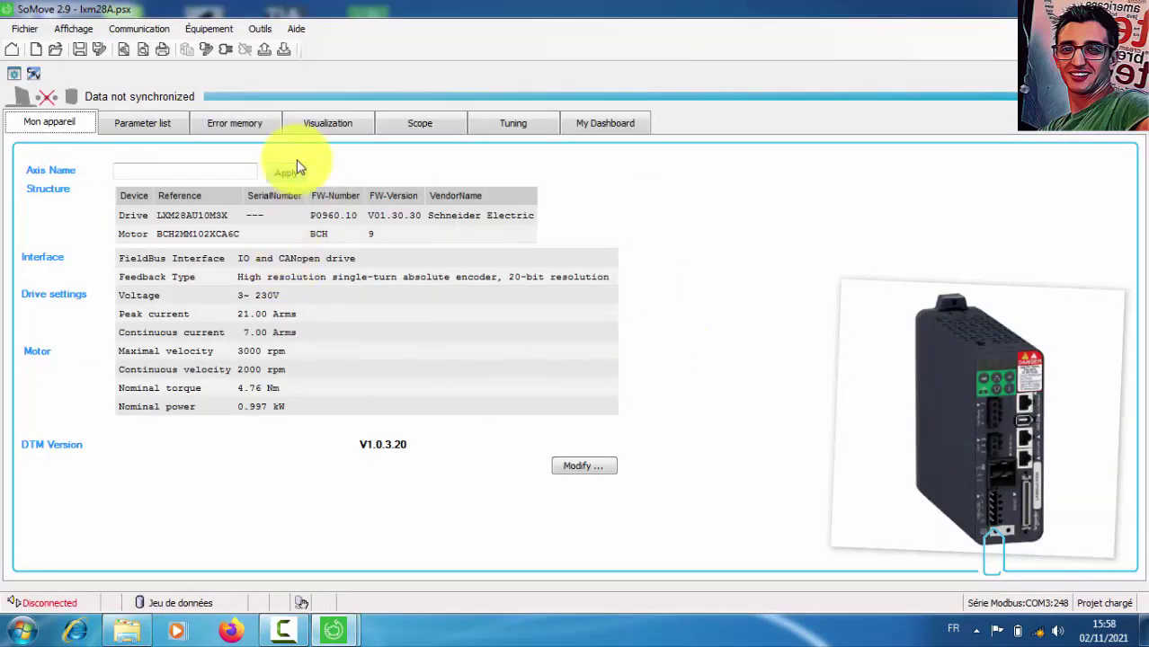
Step: Try to connect to the drive by storing the lxm28A project configuration on it
click(227, 50)
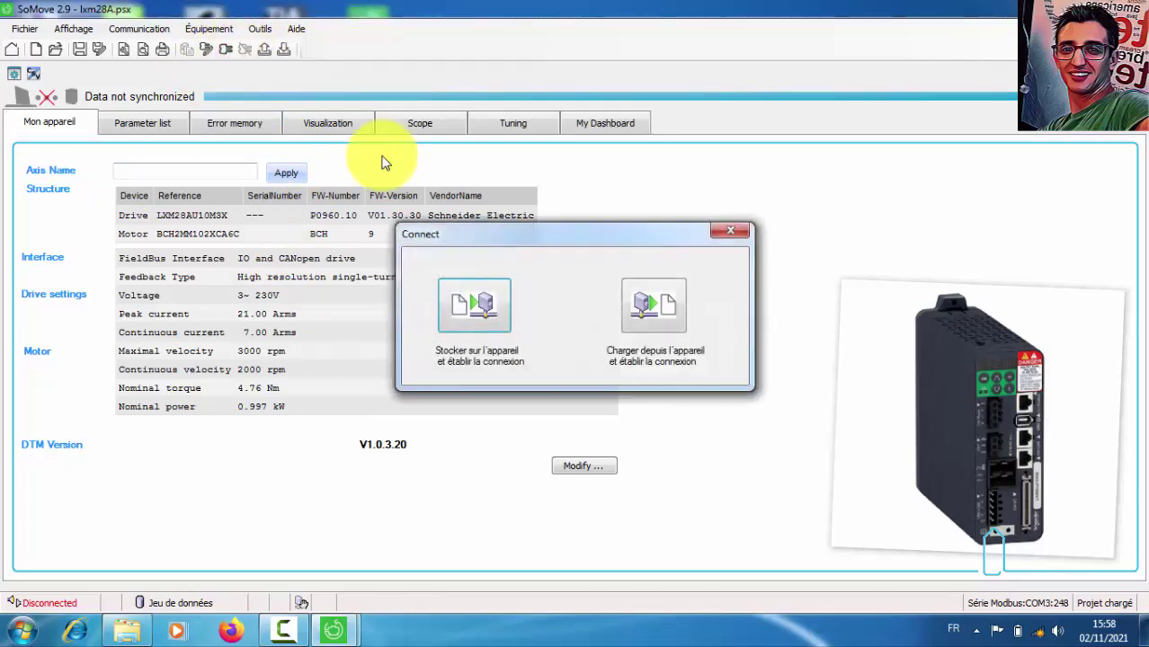
click(486, 324)
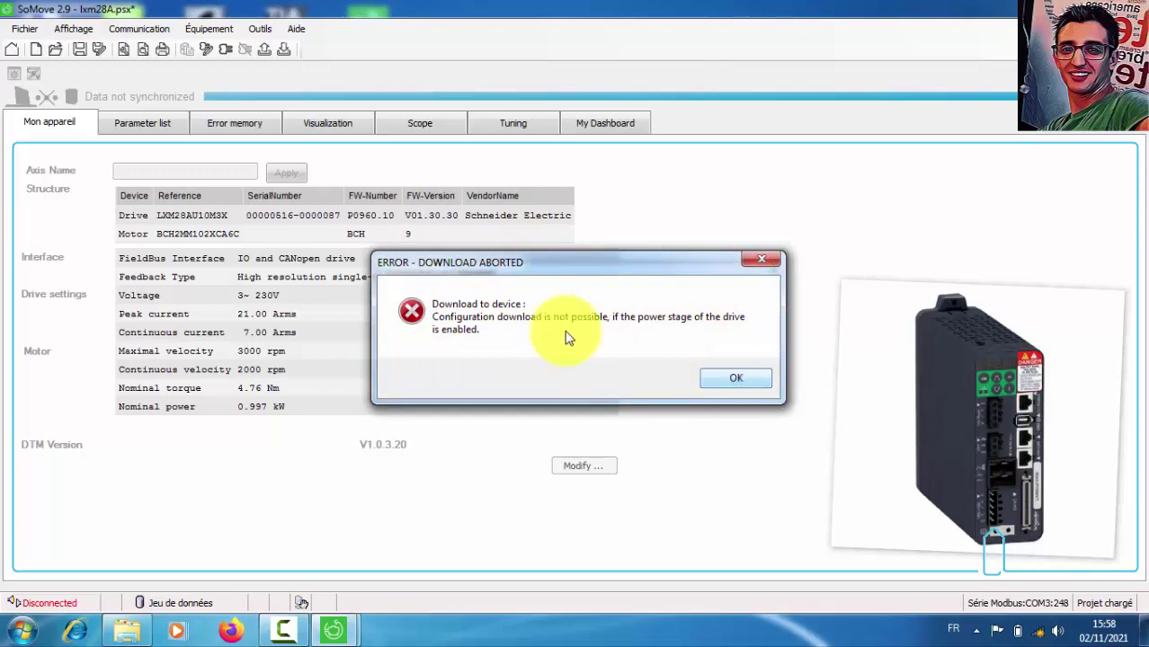
click(750, 381)
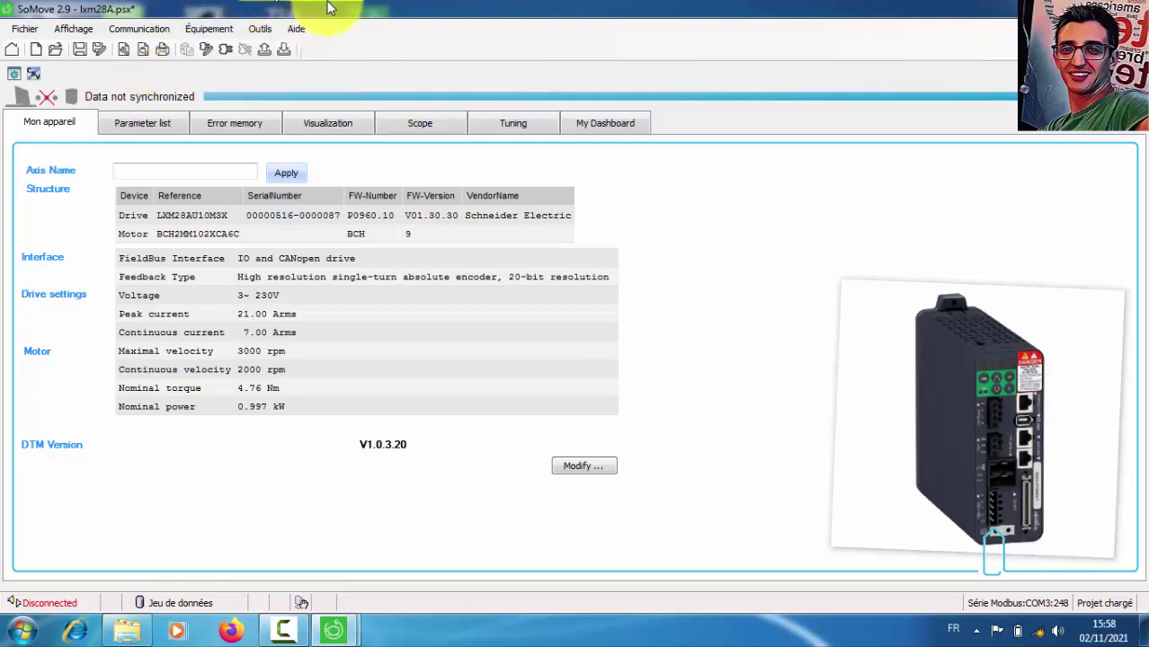
Step: Connect to the drive by loading its configuration into the project, and display the parameter list
click(226, 49)
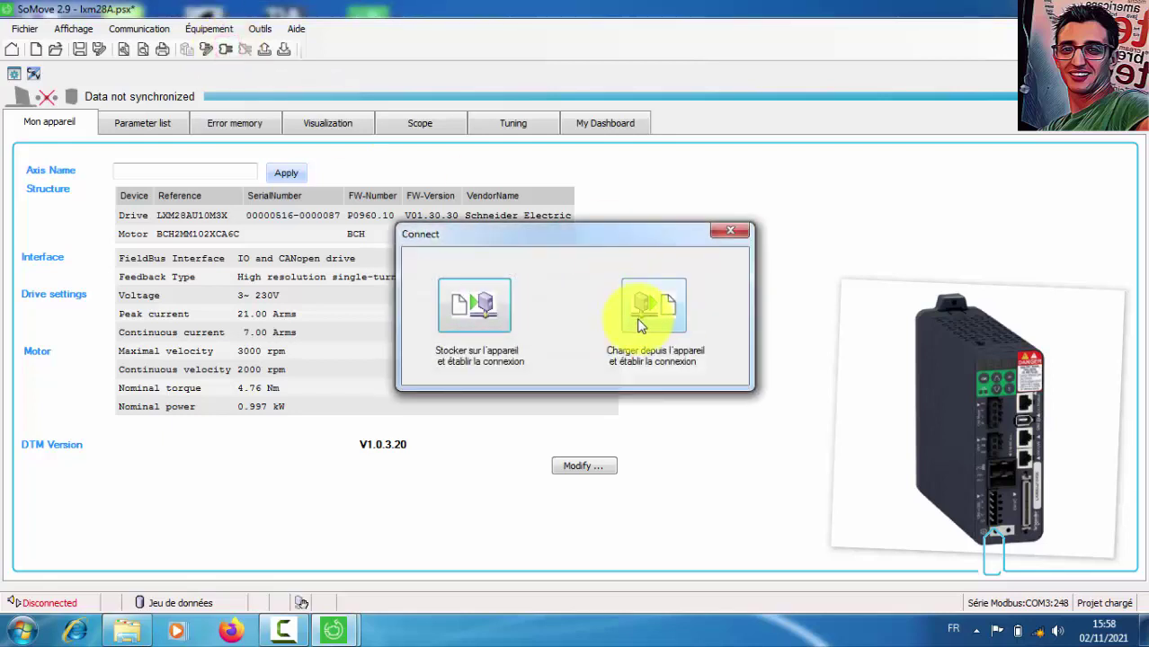
click(638, 313)
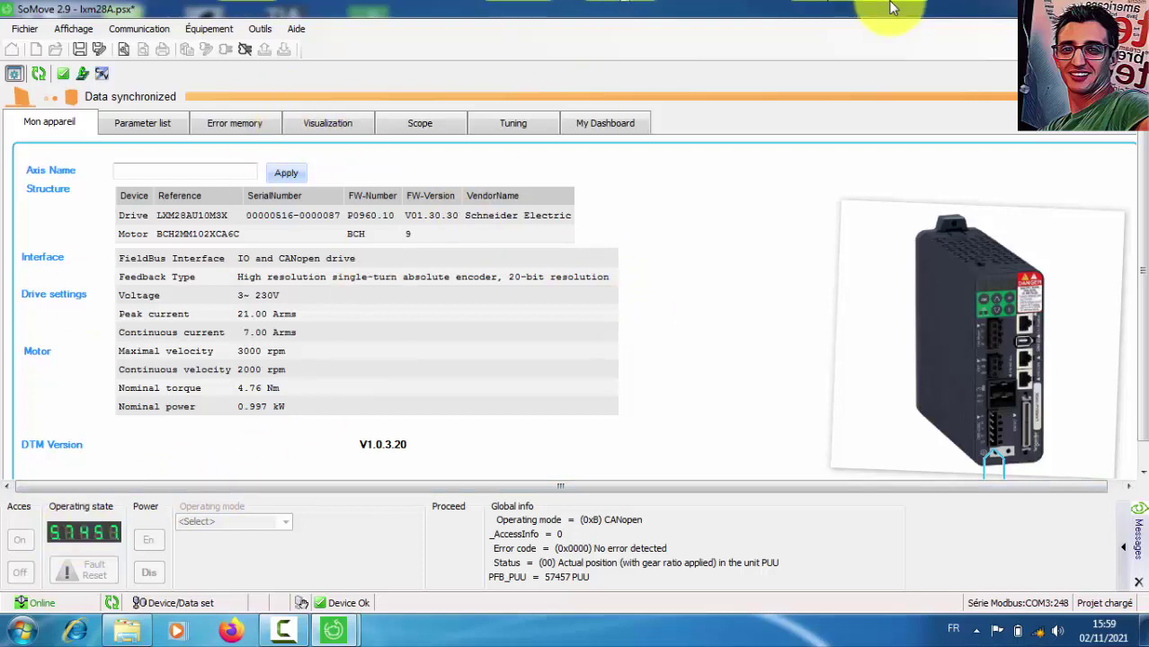
click(177, 121)
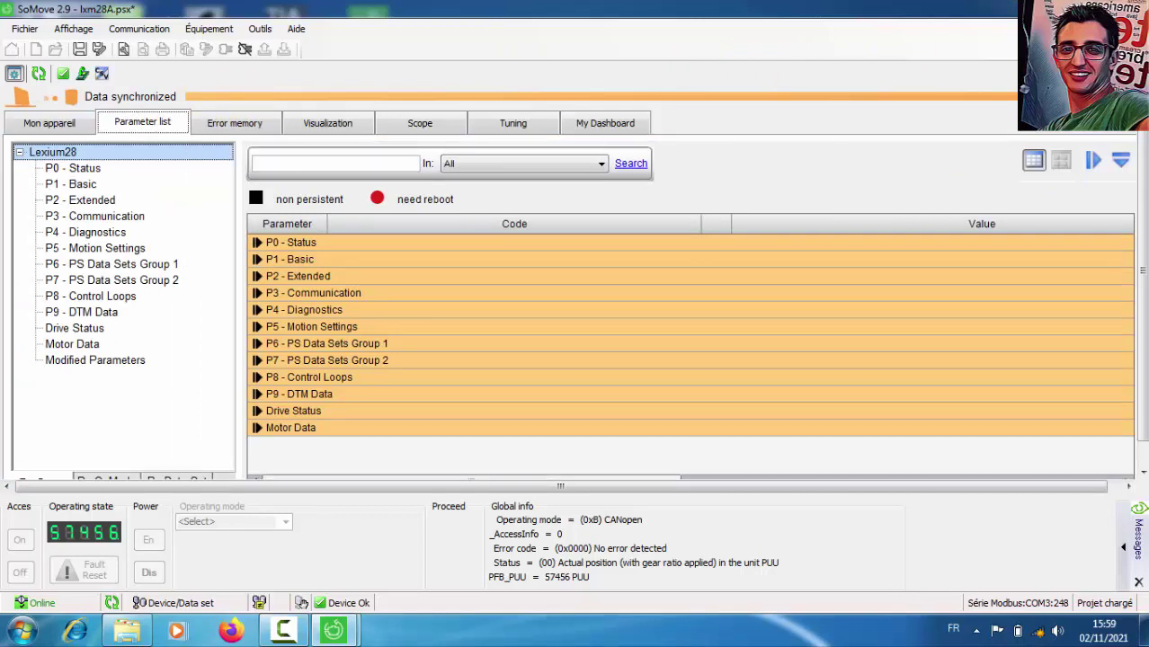
Step: Disconnect from the drive, and close the lxm28A project with its changes saved
key(alt+F4)
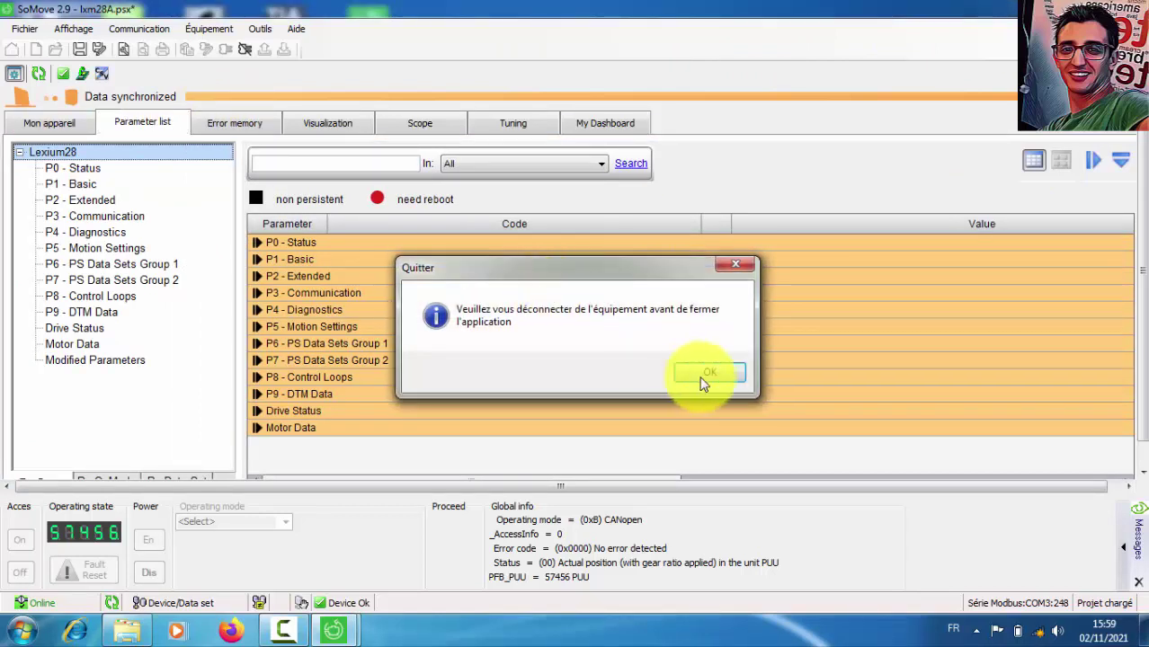
click(706, 377)
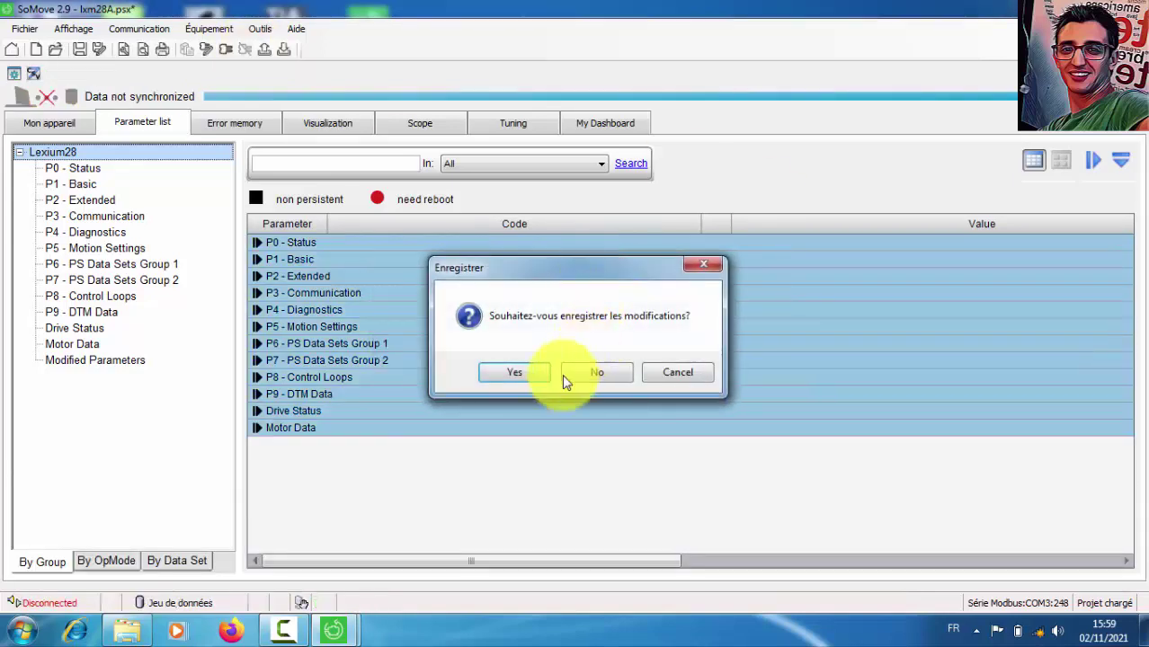
click(501, 376)
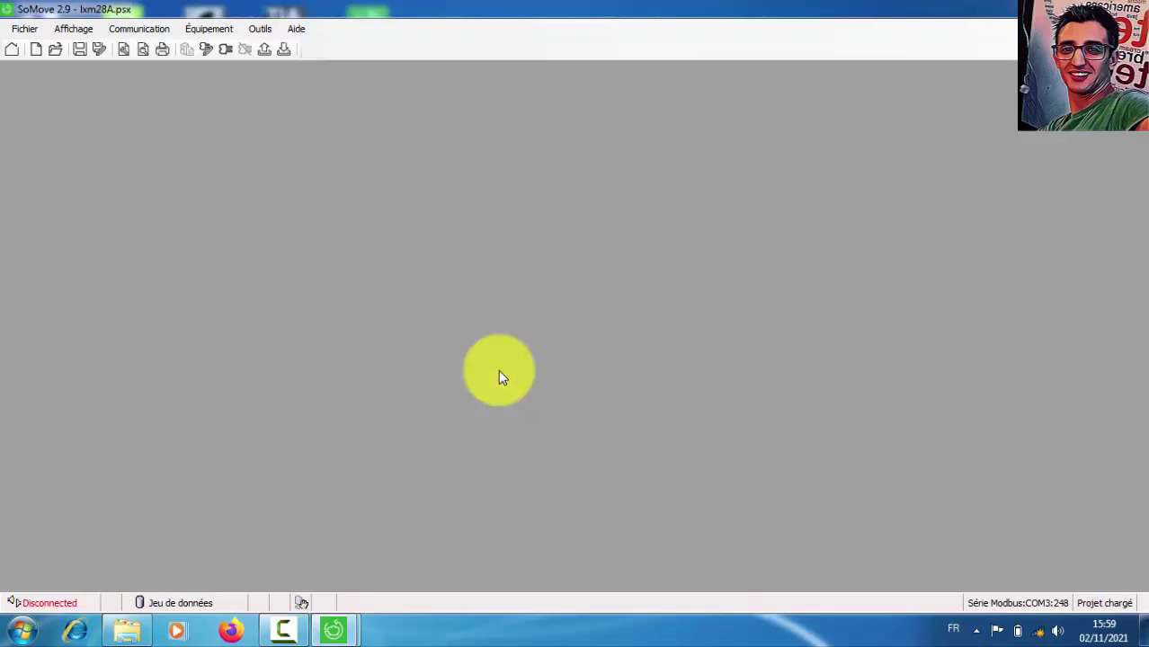
click(1134, 9)
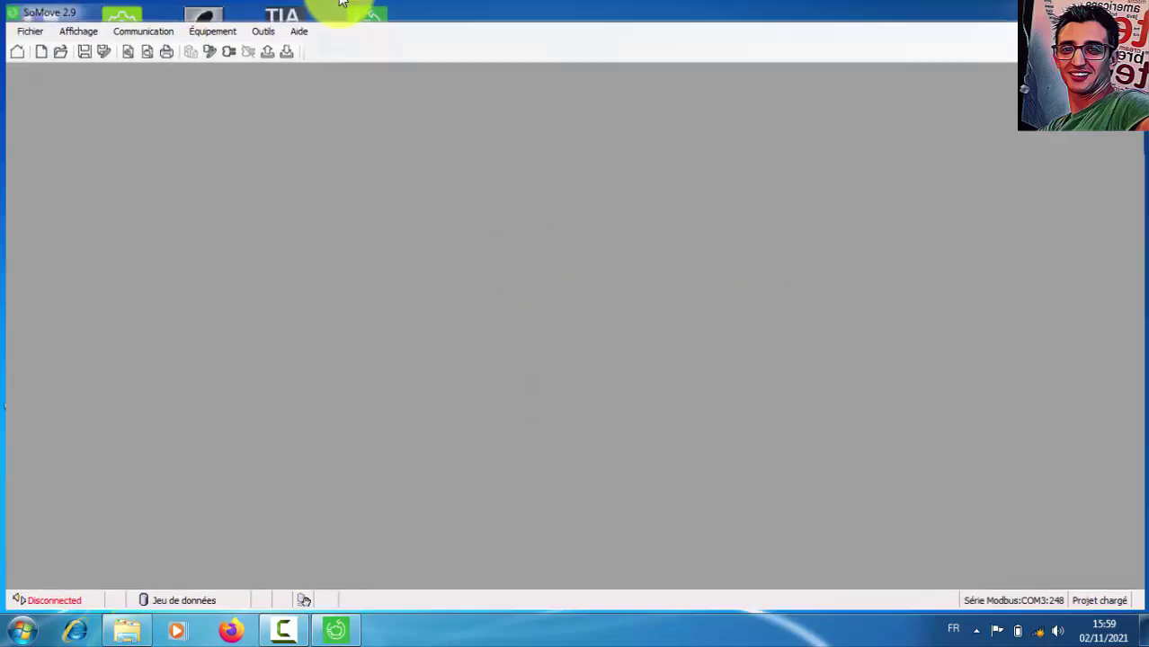
Step: Check the lxm28A file on the desktop, and connect to the drive from the SoMove start page
click(351, 31)
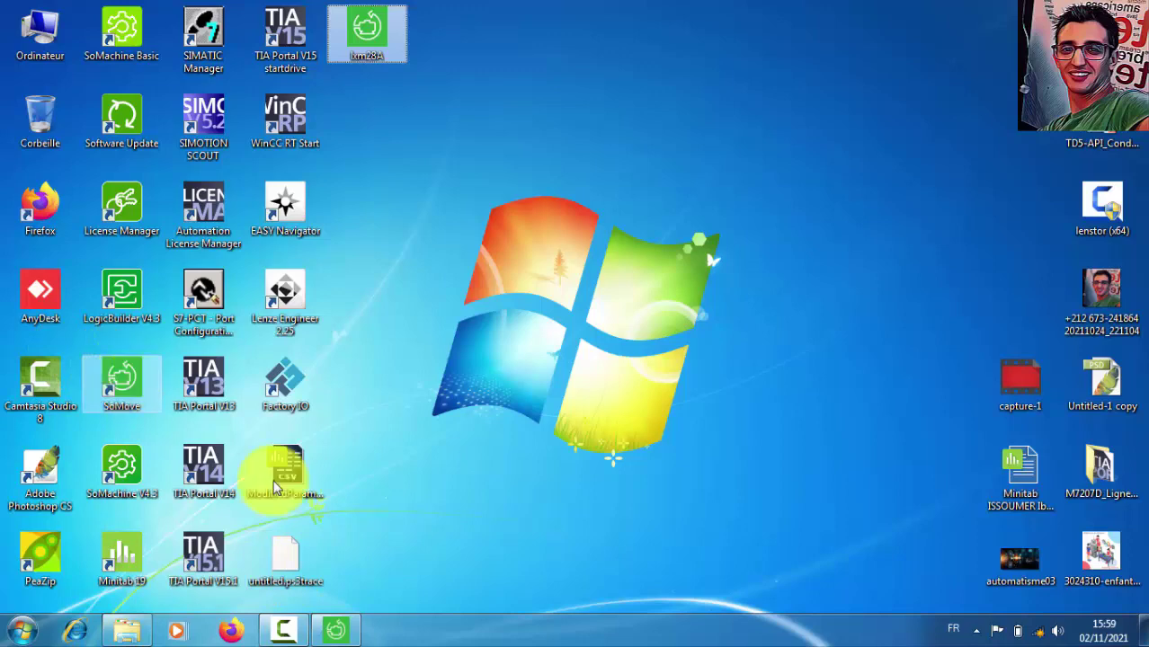
click(342, 631)
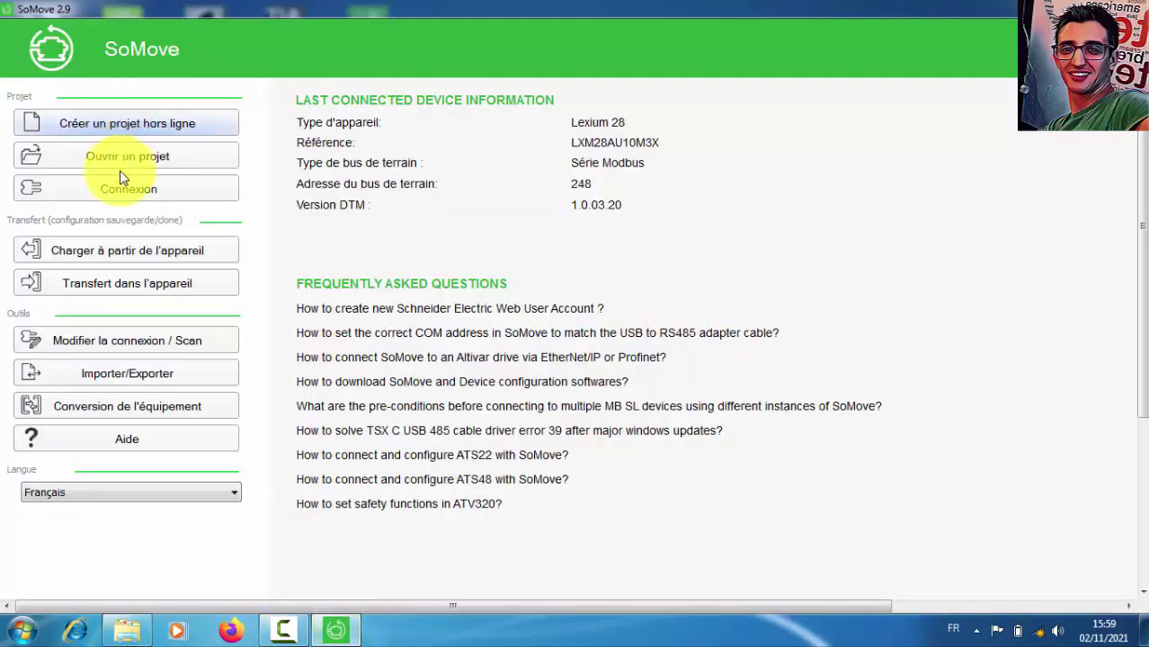
click(120, 197)
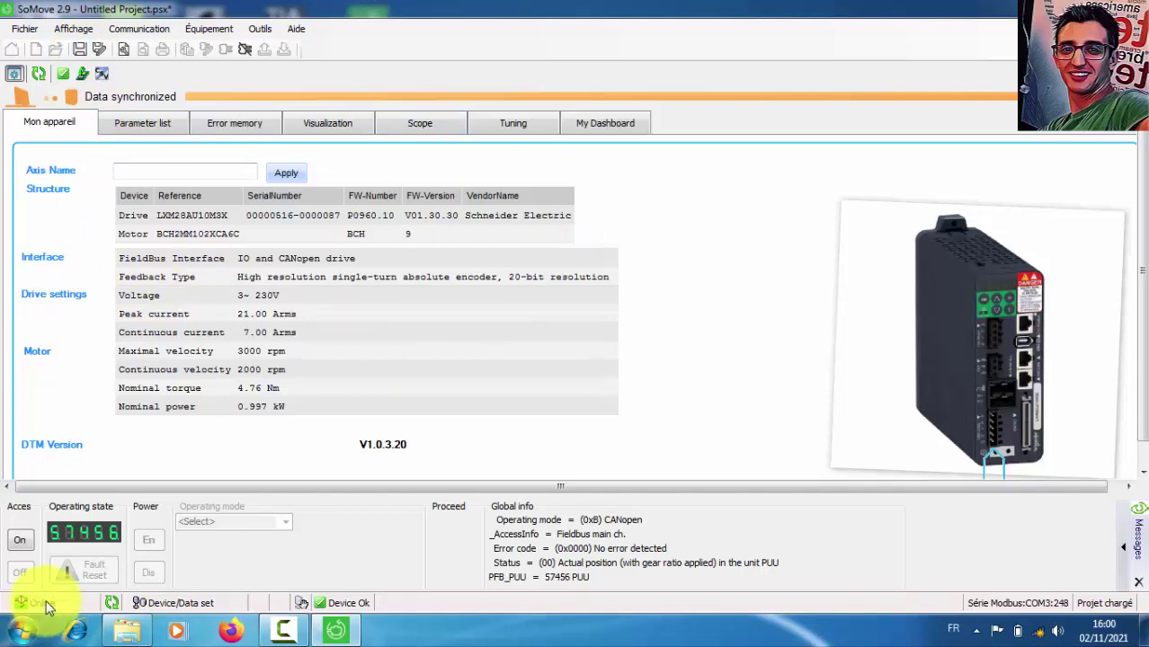
click(79, 49)
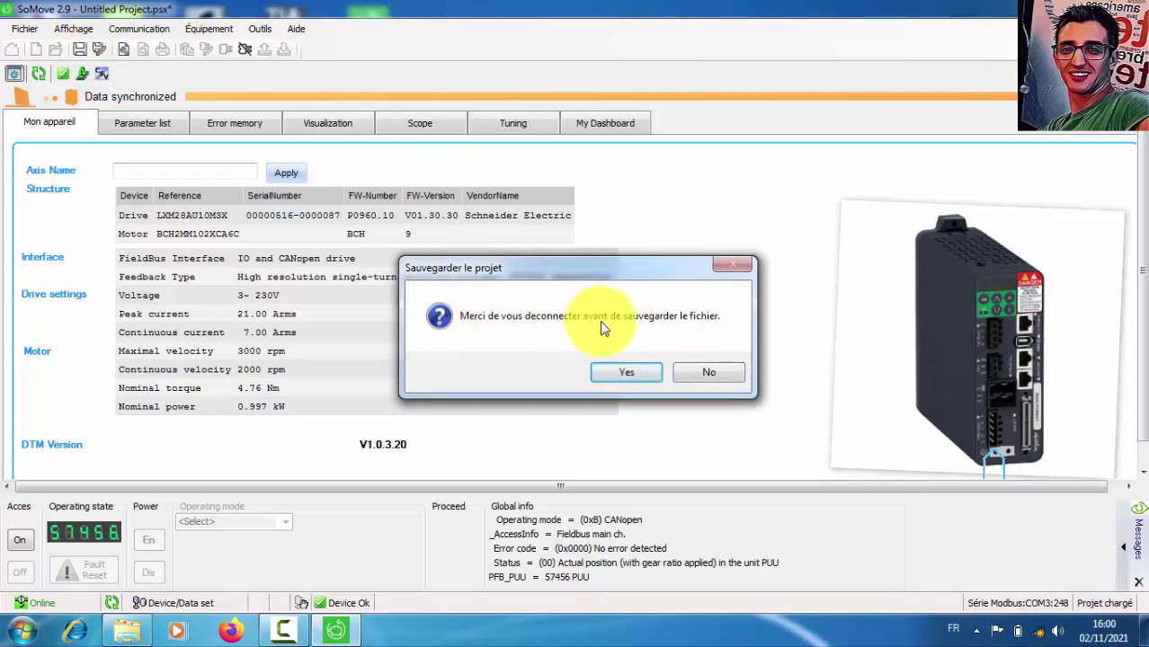
click(704, 377)
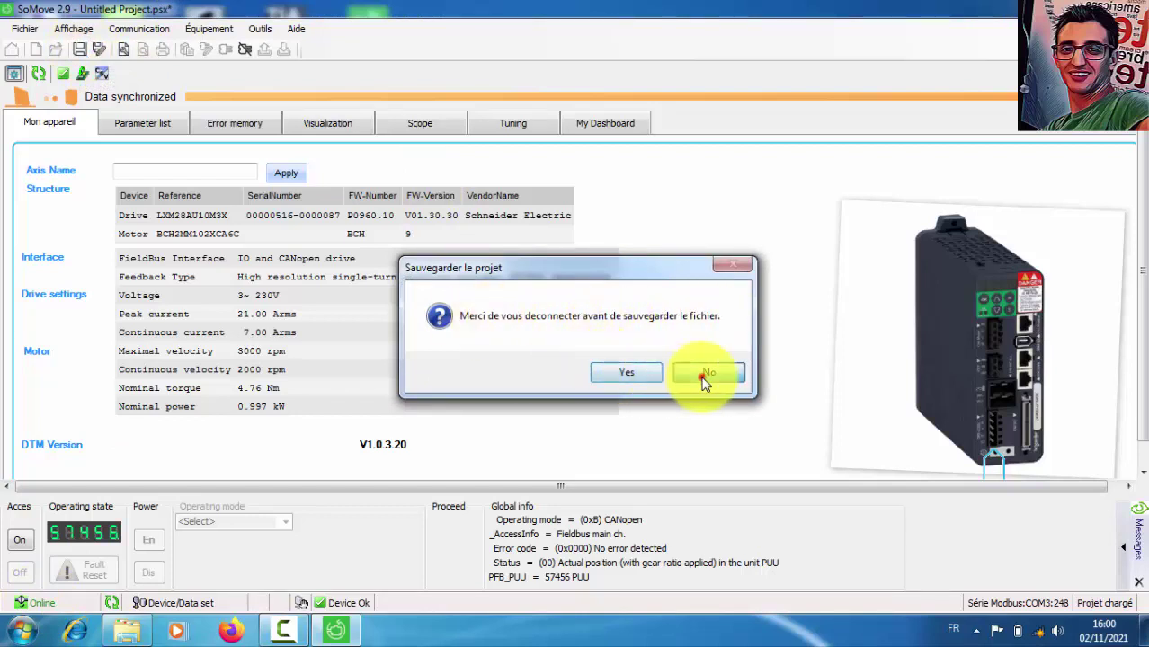
click(79, 50)
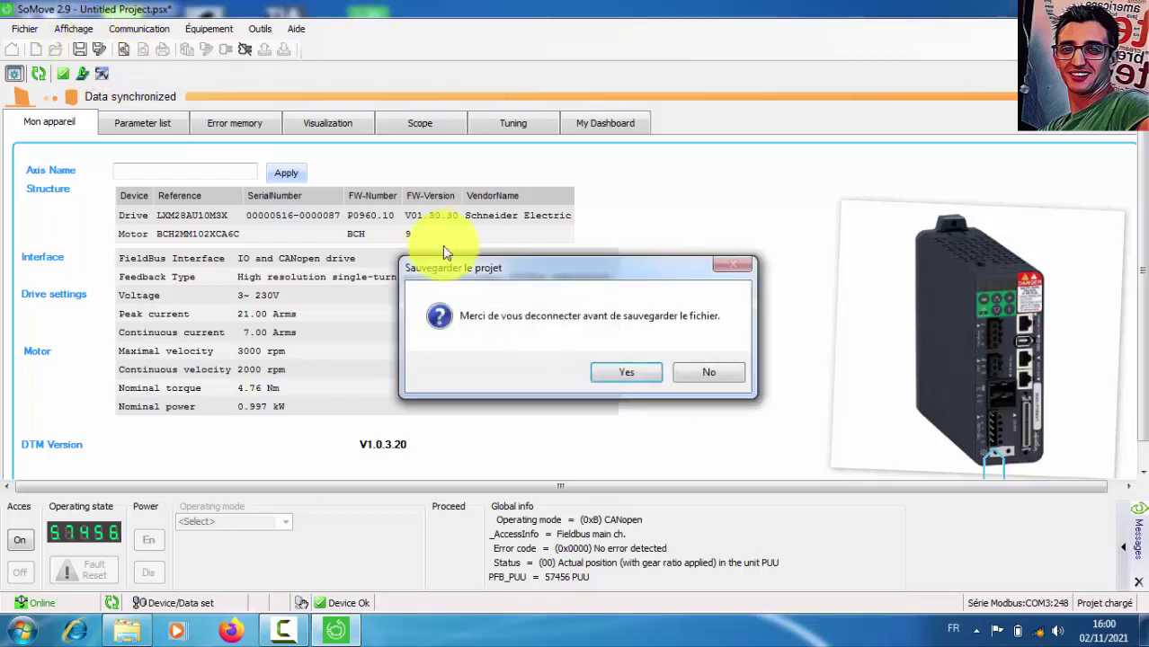
click(688, 376)
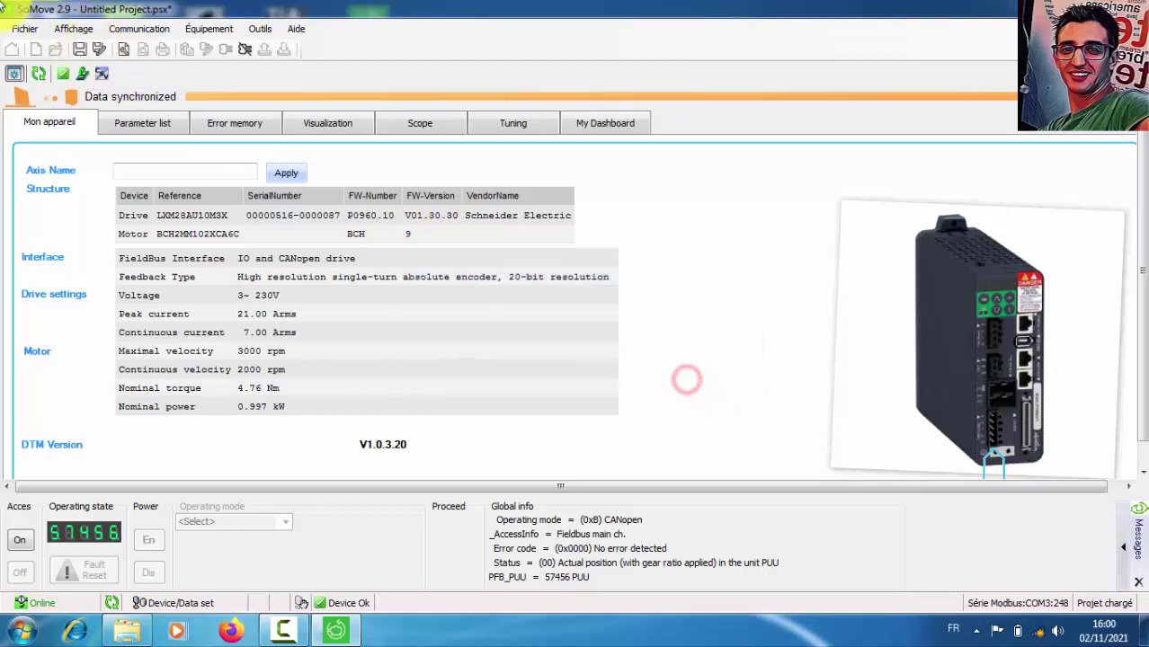
Step: Save the connected project to the desktop as lxm28AA, agreeing to disconnect from the drive, and check the file there
click(79, 50)
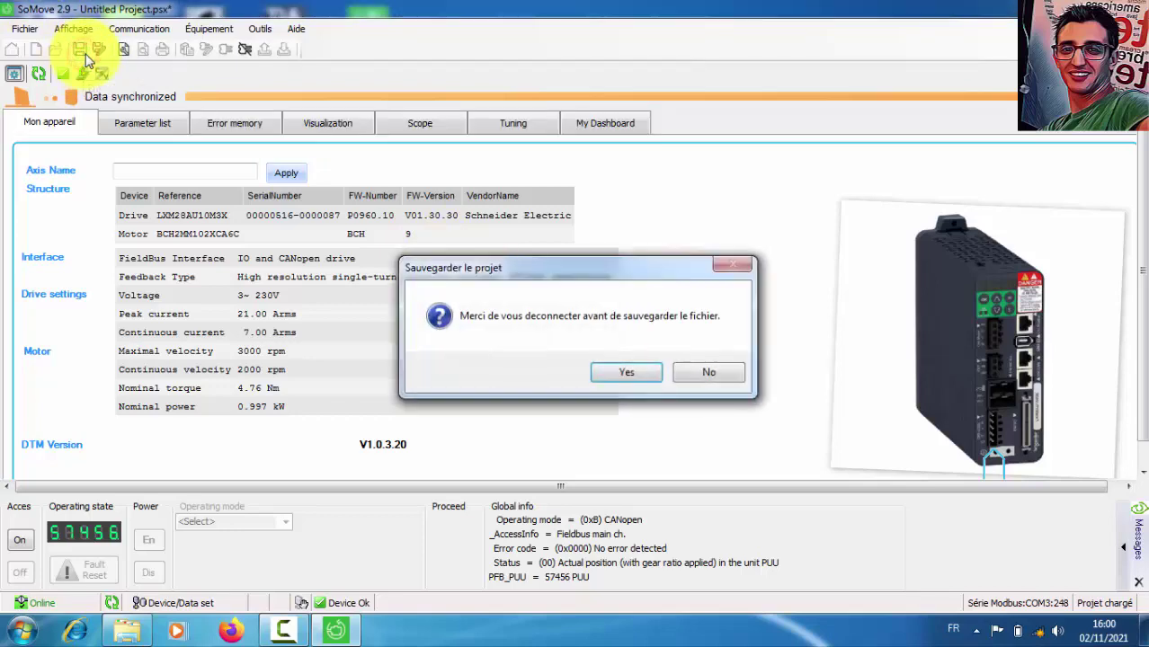
click(629, 372)
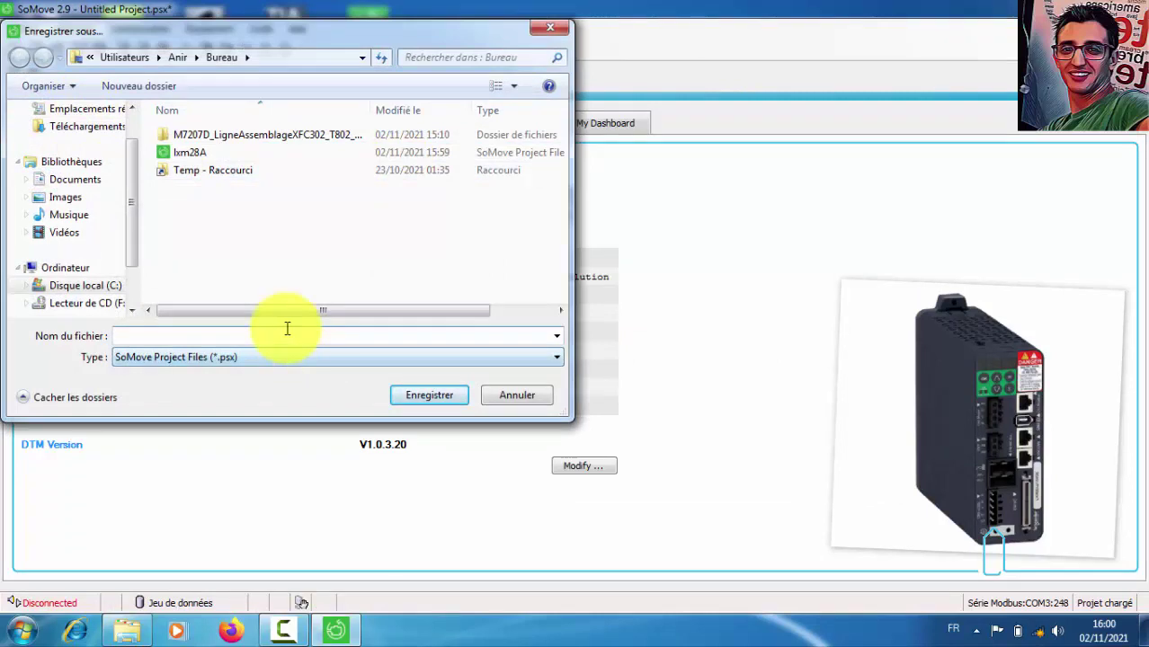
click(287, 329)
text(lxm)
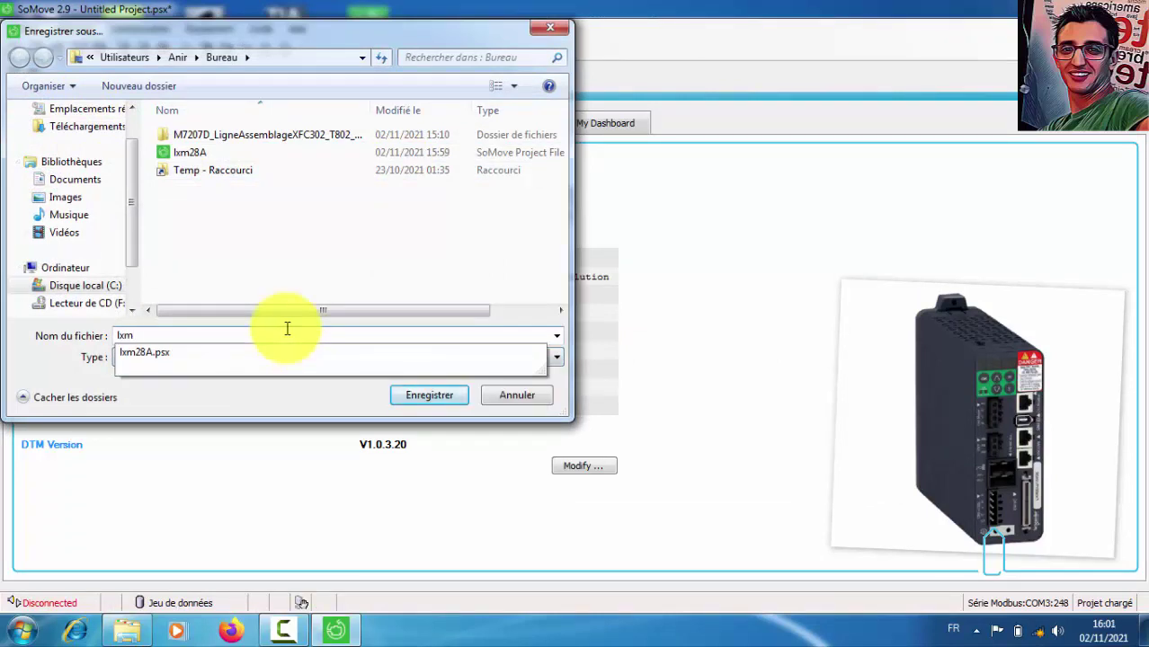
text(28AA)
click(425, 396)
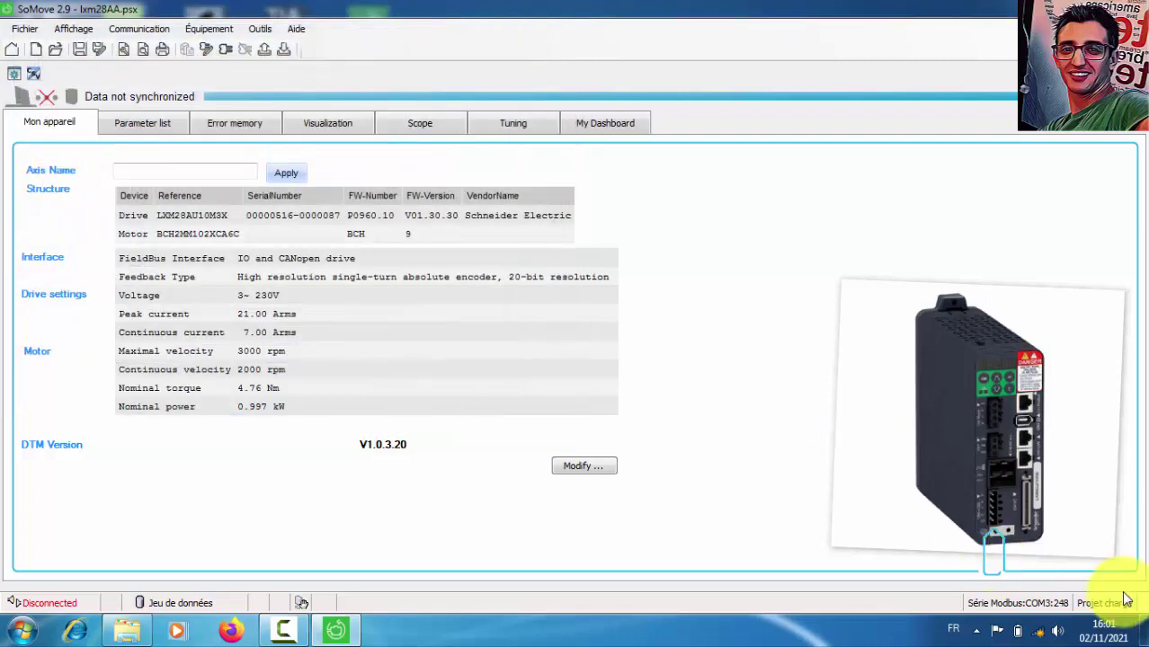
click(1144, 629)
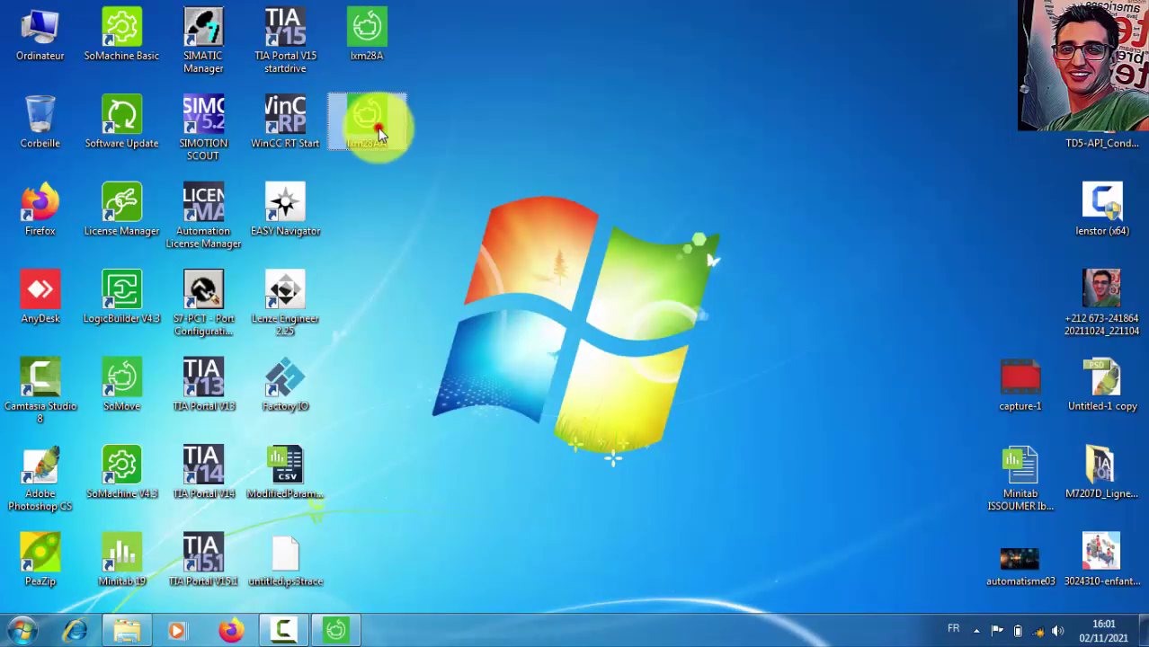